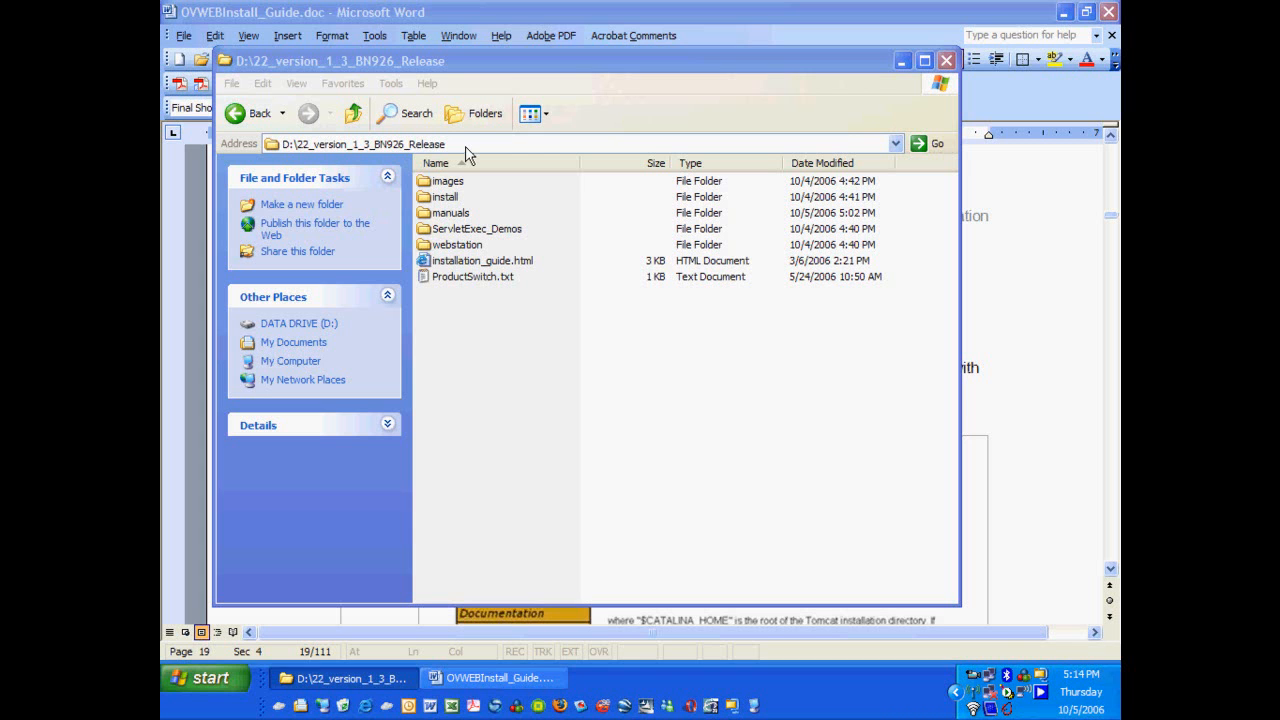
# Open the manuals folder in D:\22_version_1_3_BN926_Release, then return to the Word install guide.
pyautogui.doubleClick(450, 214)
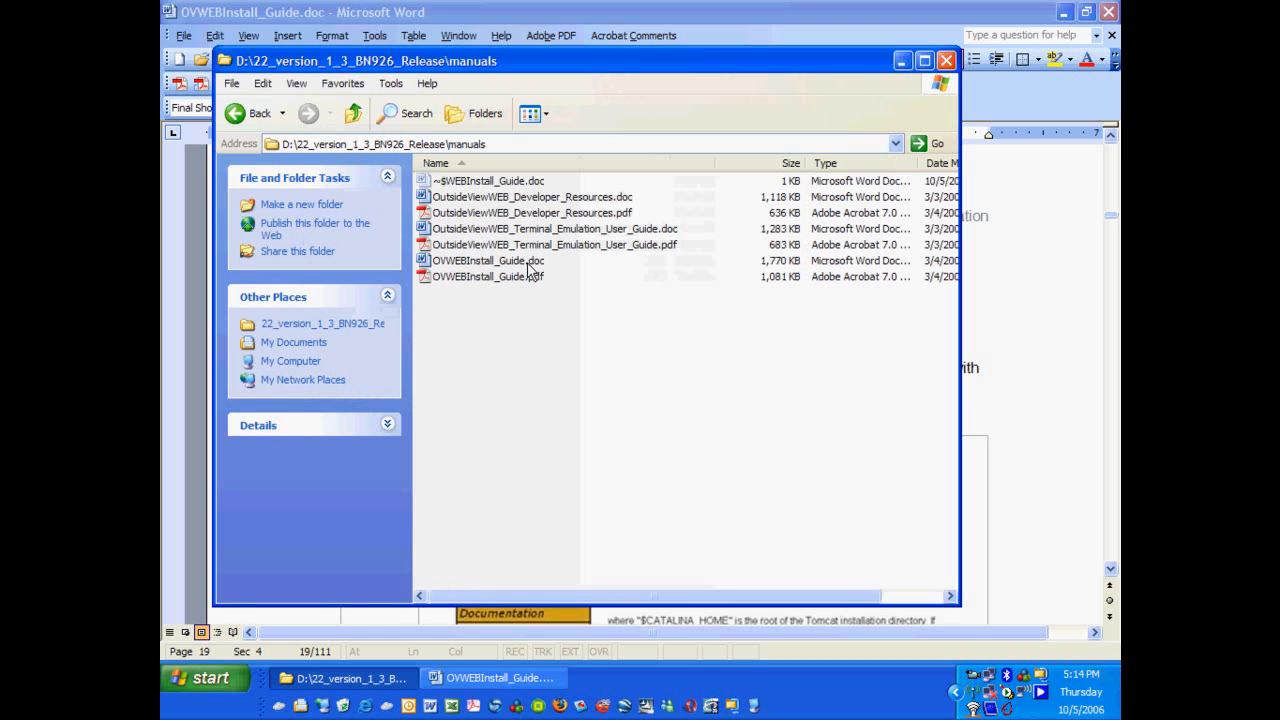
pyautogui.click(511, 684)
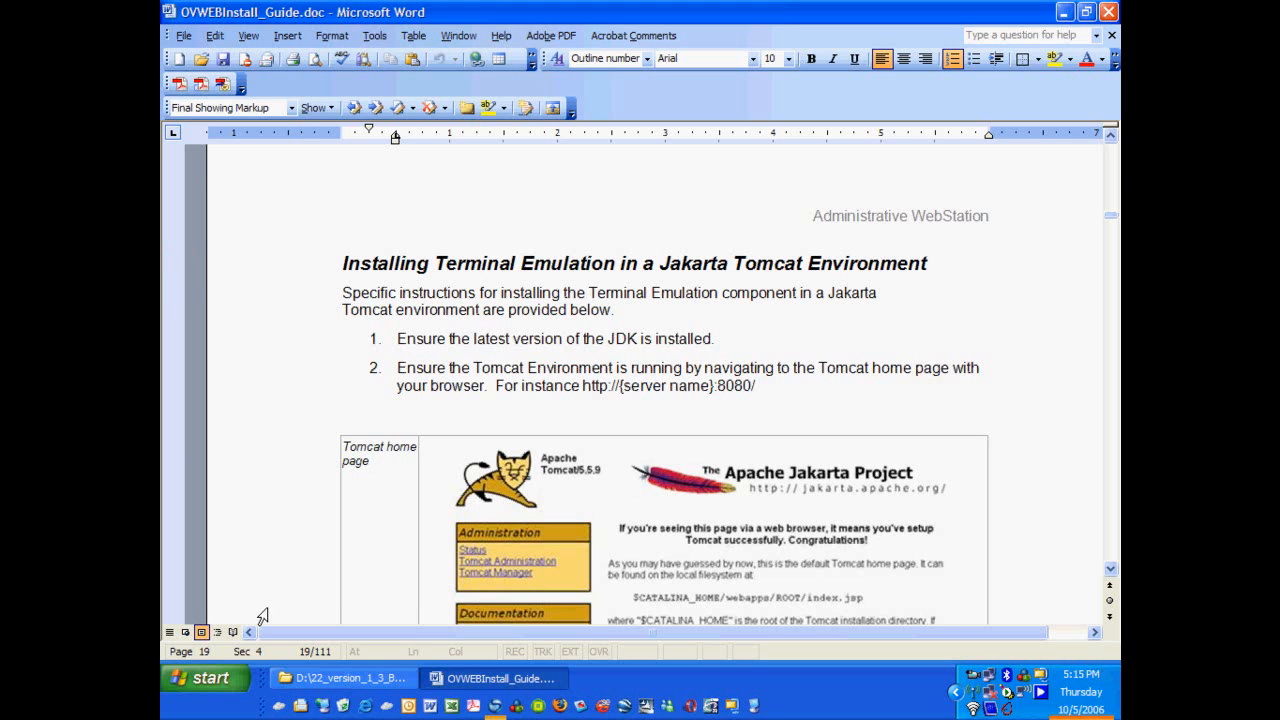
# Browse Explorer to D:\Tomcat 5.5\webapps to check it, then consult the Word guide.
pyautogui.click(332, 683)
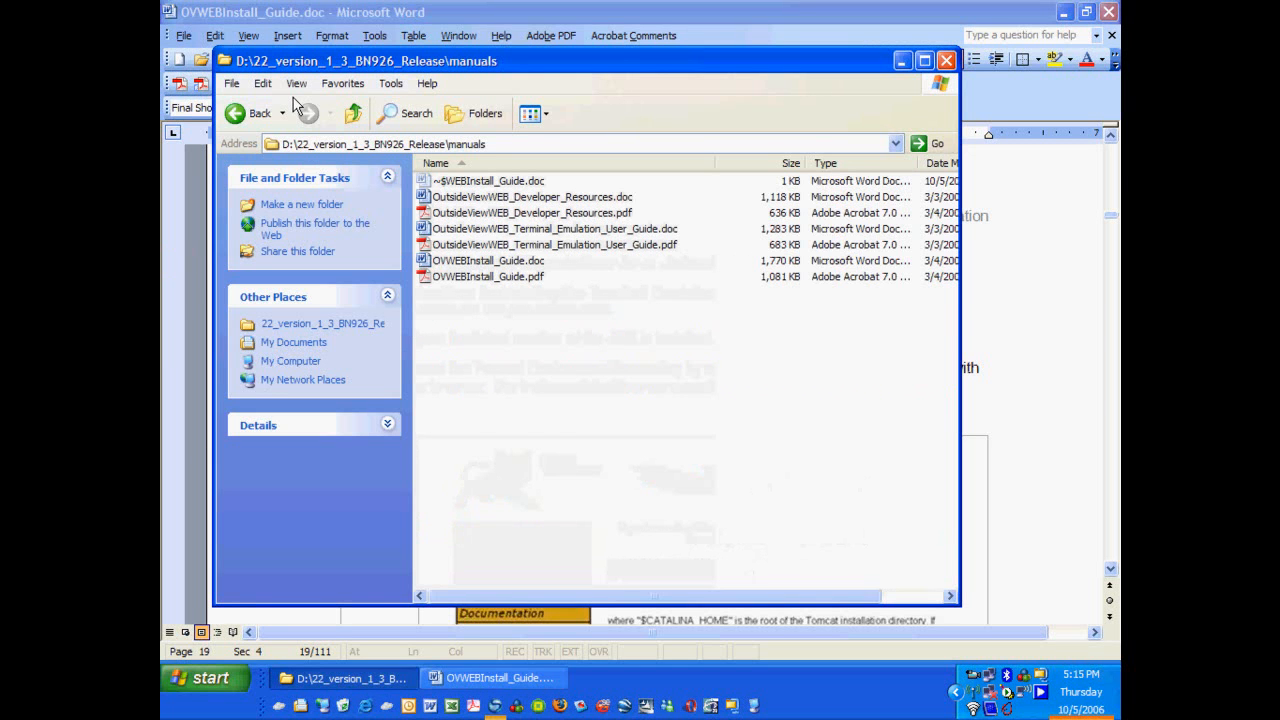
pyautogui.click(353, 113)
pyautogui.click(353, 113)
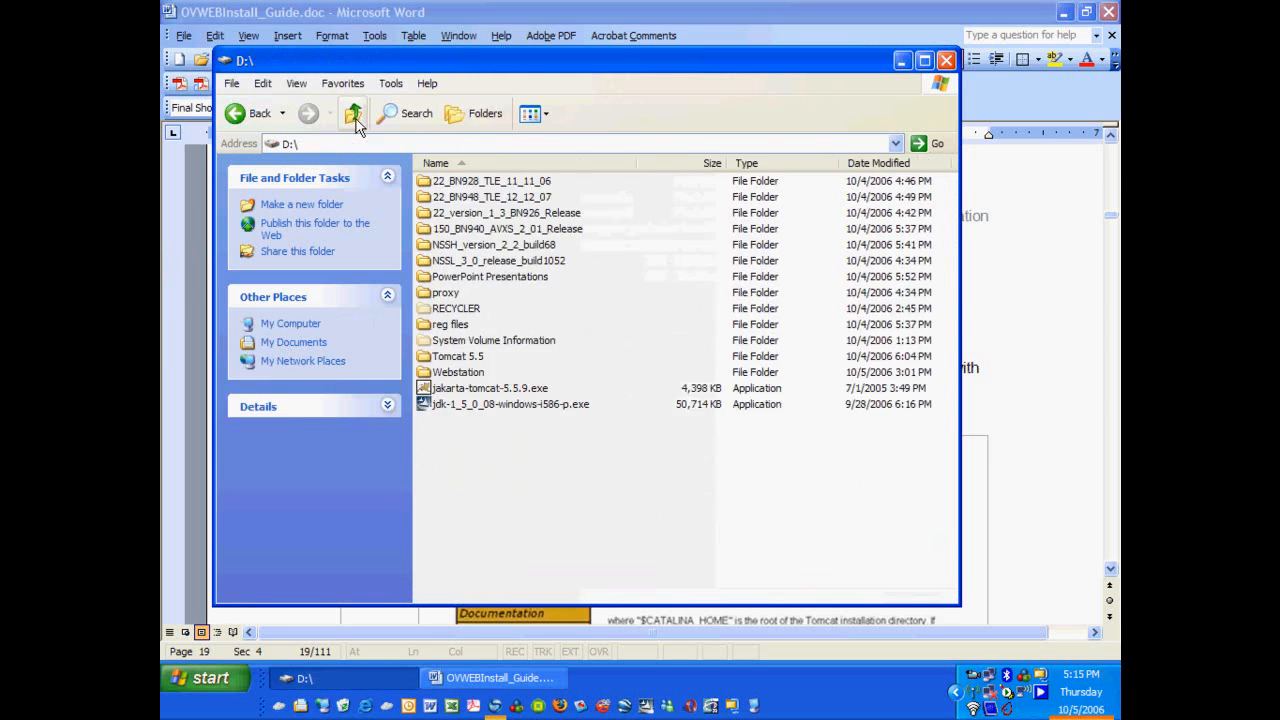
pyautogui.doubleClick(450, 358)
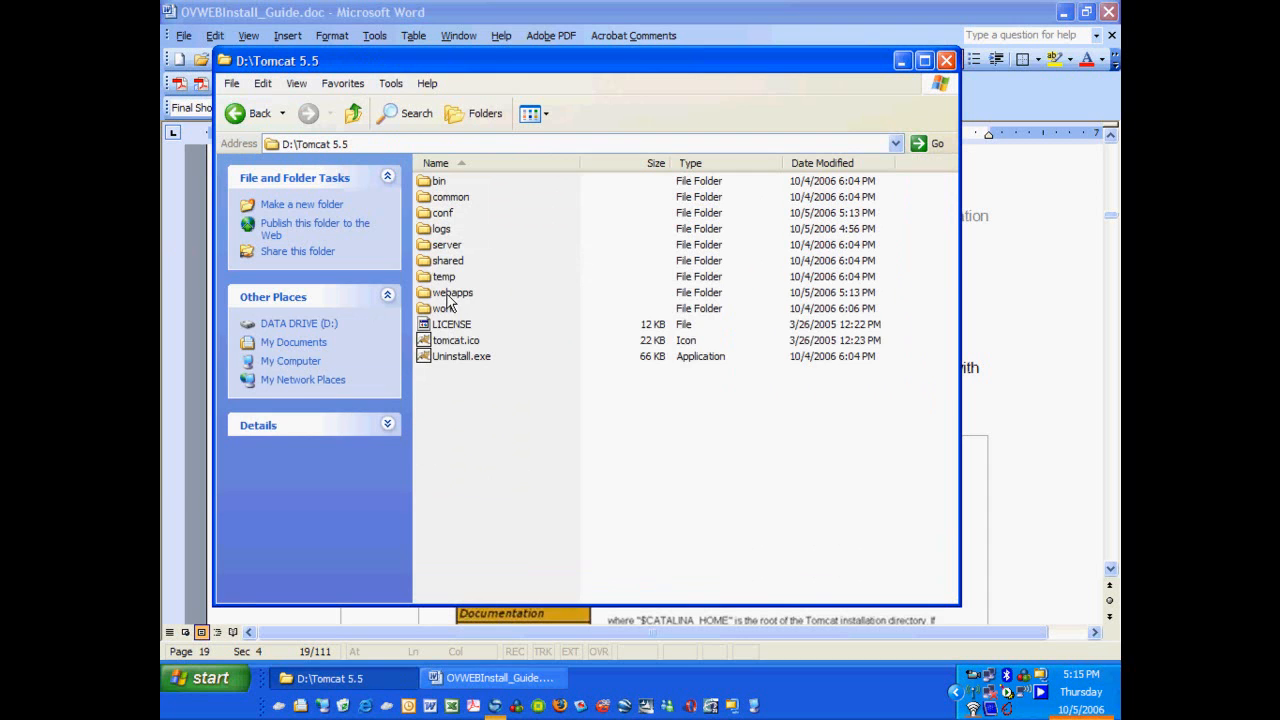
pyautogui.doubleClick(448, 293)
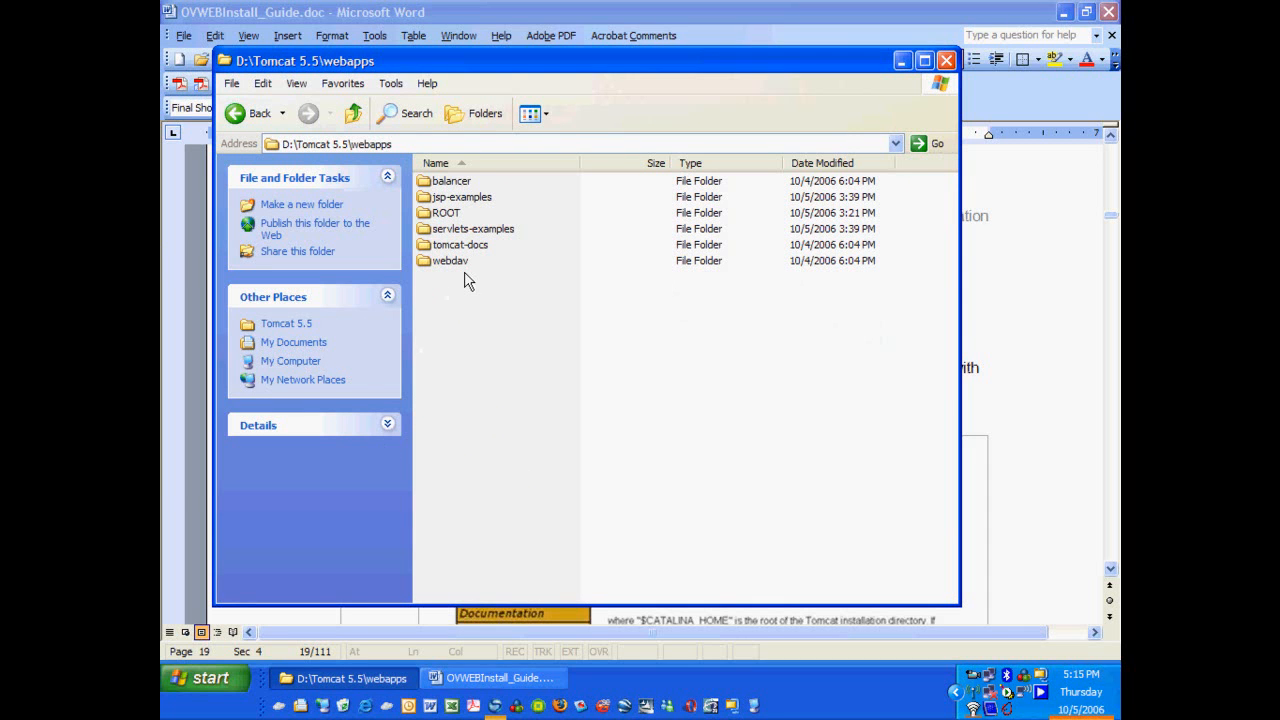
pyautogui.click(553, 679)
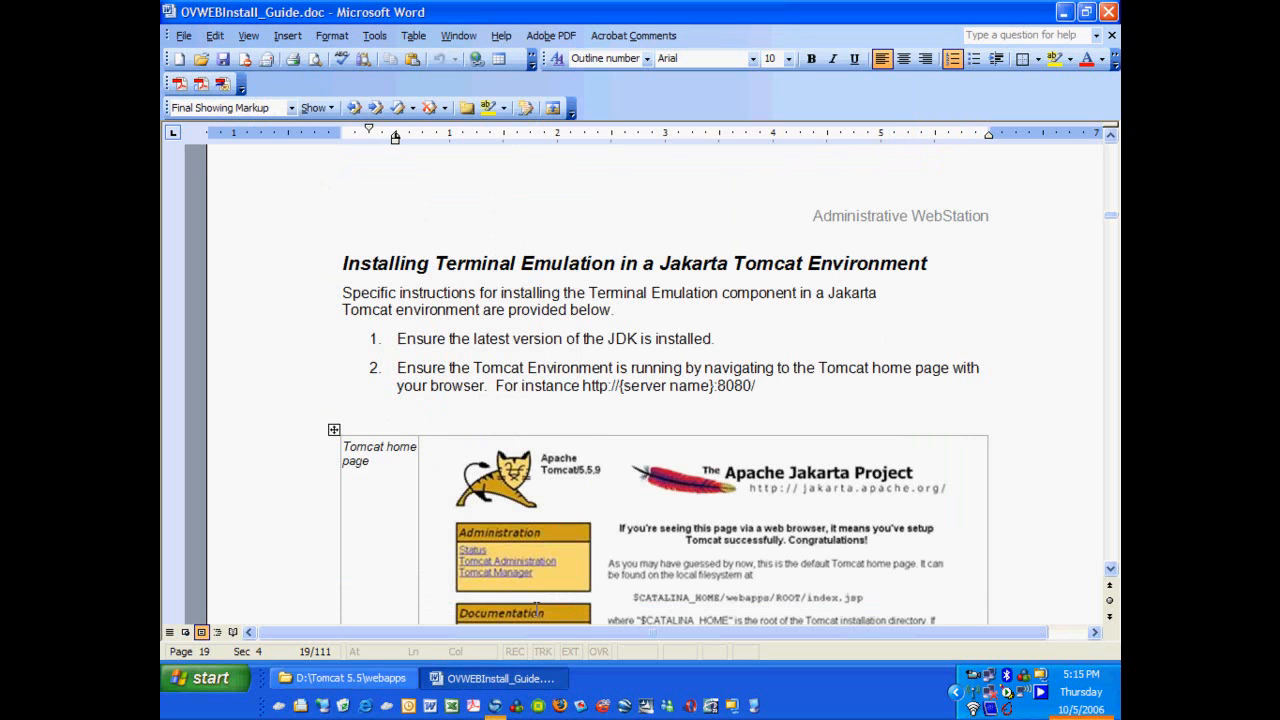
# Navigate Explorer back up to the D:\ root and return to the Word guide.
pyautogui.click(368, 686)
pyautogui.click(355, 114)
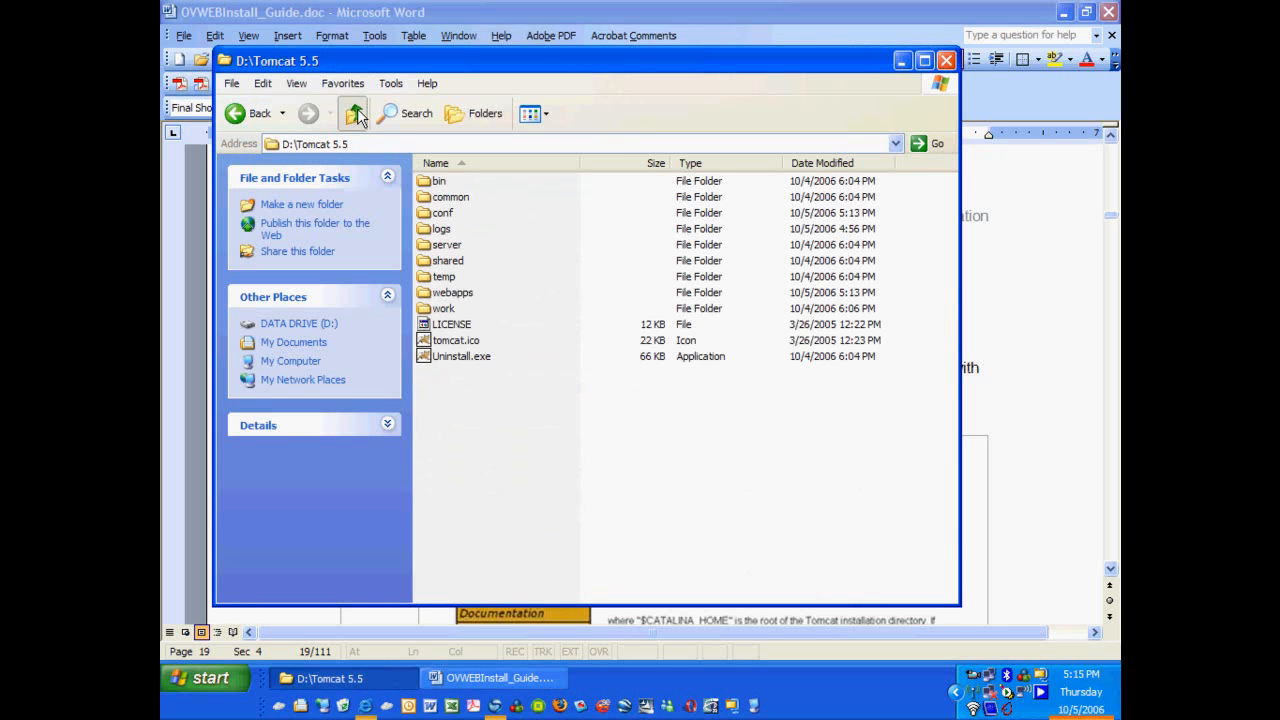
pyautogui.click(355, 114)
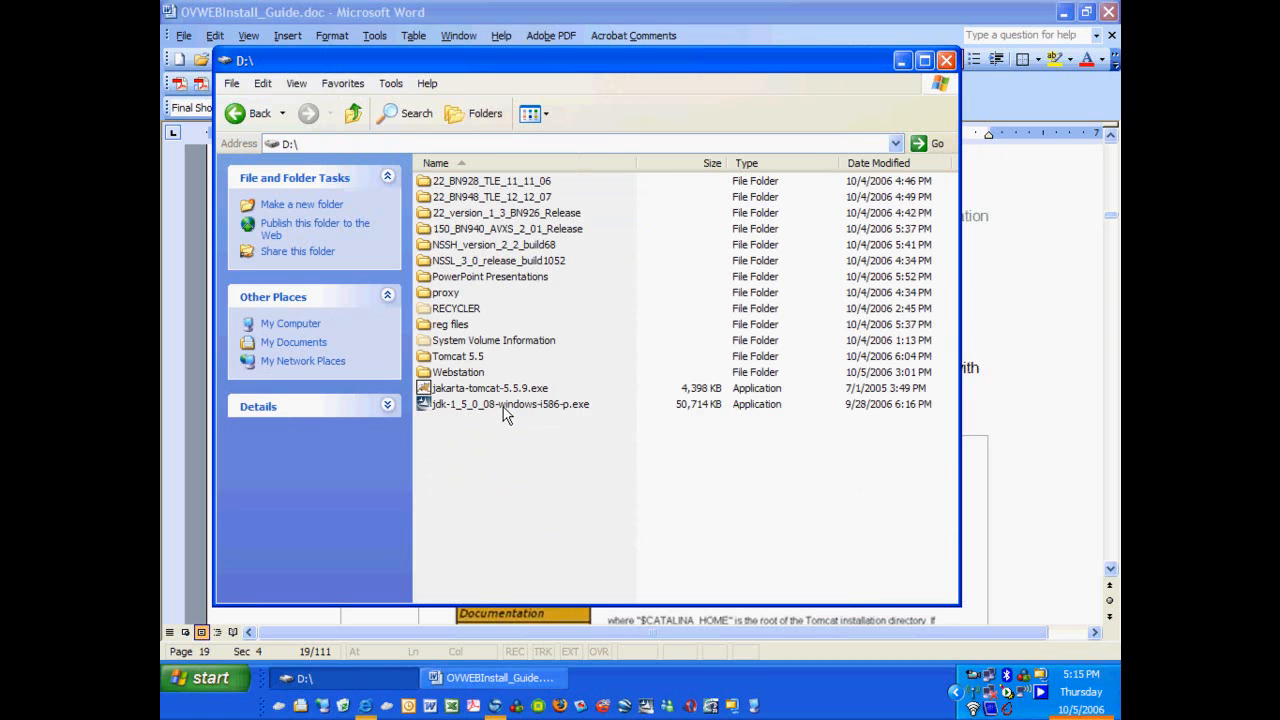
pyautogui.click(477, 683)
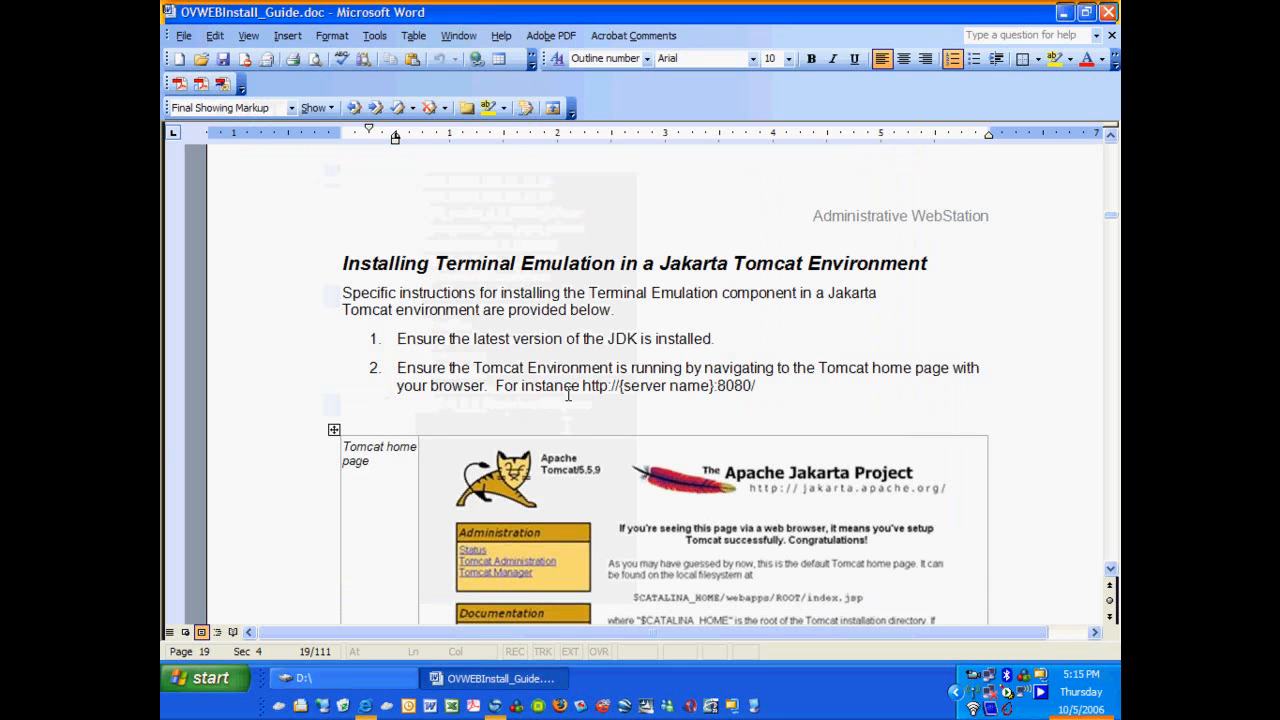
# Load the Tomcat 5.5.9 home page on port 8080 in Internet Explorer, then scroll the guide to step 3.
pyautogui.click(366, 706)
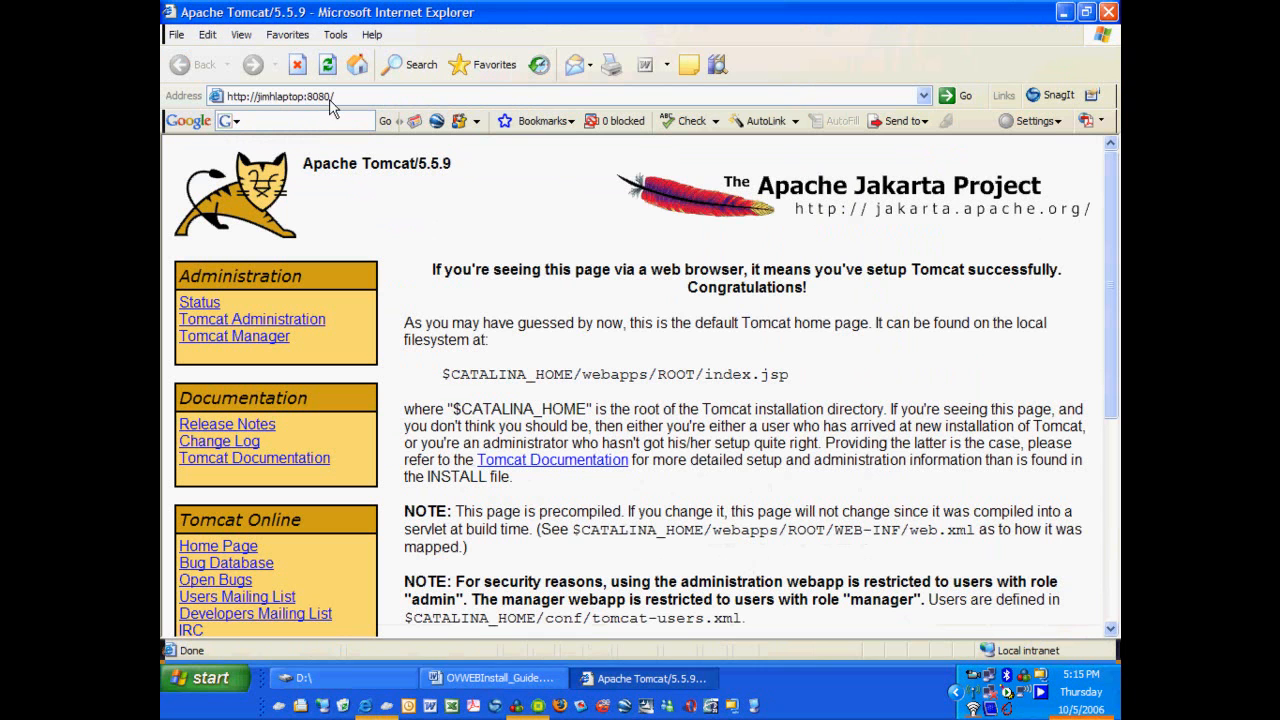
pyautogui.click(510, 679)
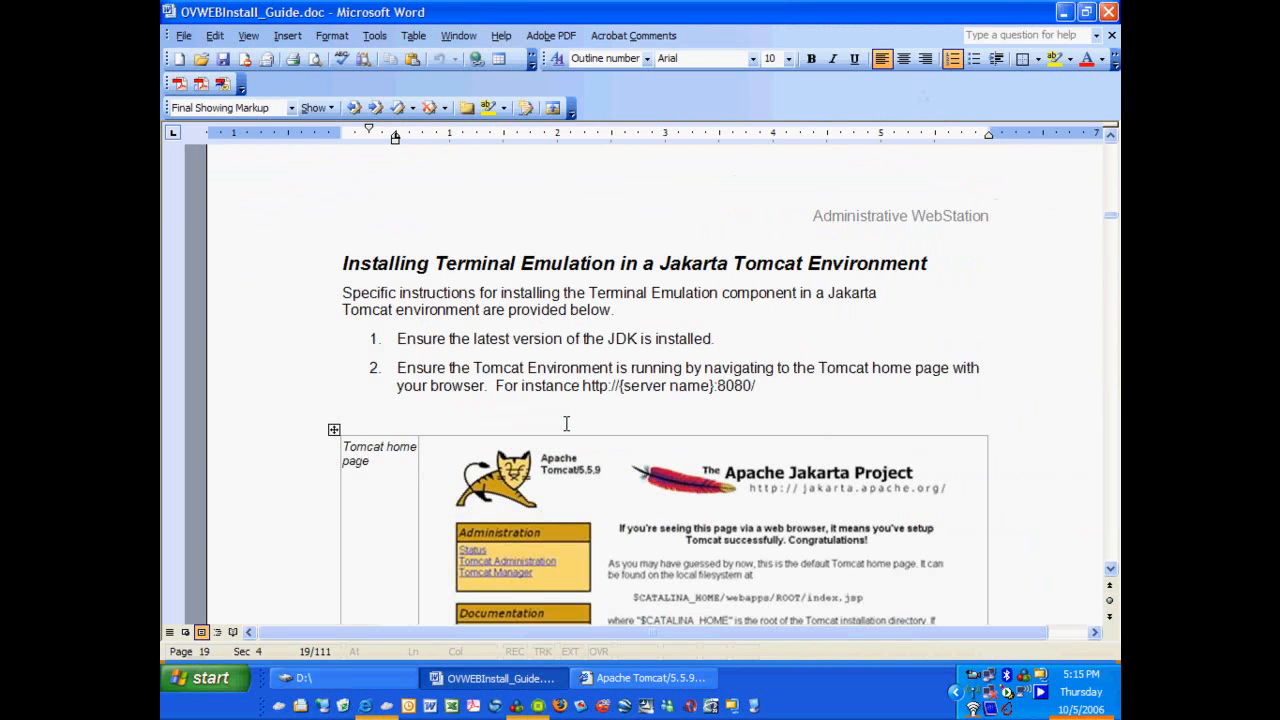
pyautogui.scroll(-5, 573, 423)
pyautogui.scroll(-2, 573, 423)
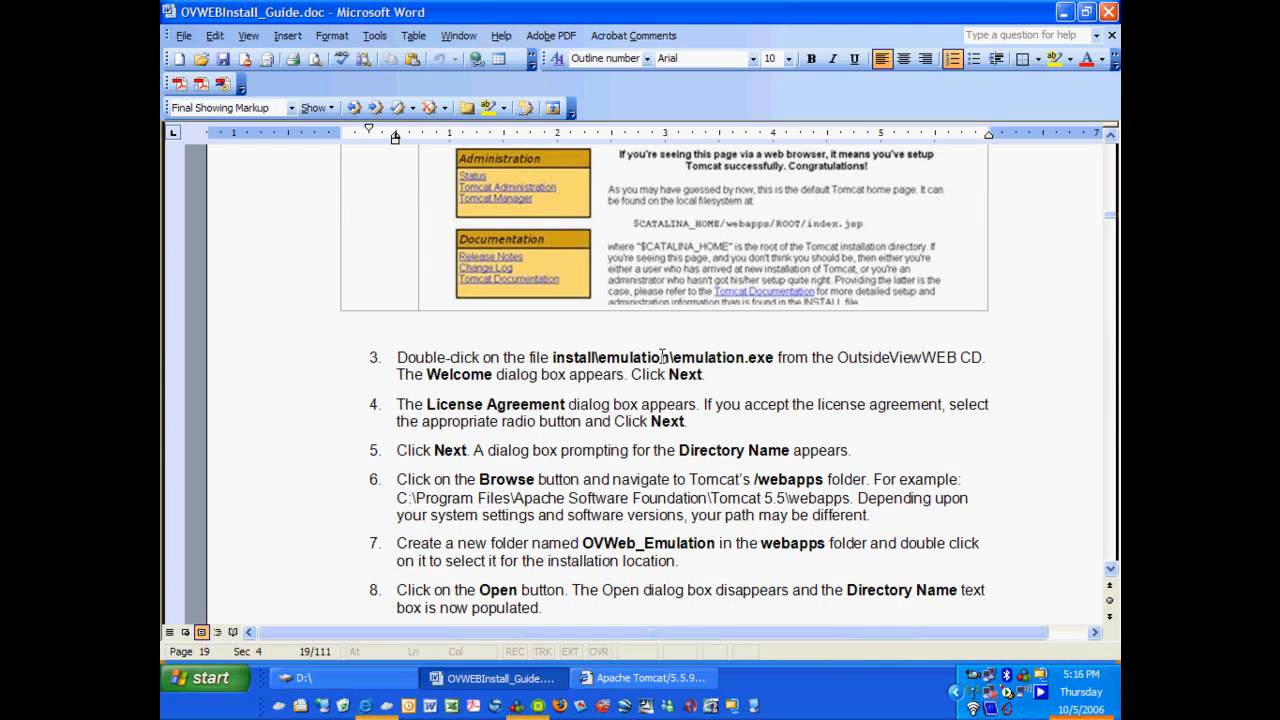
# Browse to 22_version_1_3_BN926_Release\install\emulation and run emulation.exe.
pyautogui.click(356, 685)
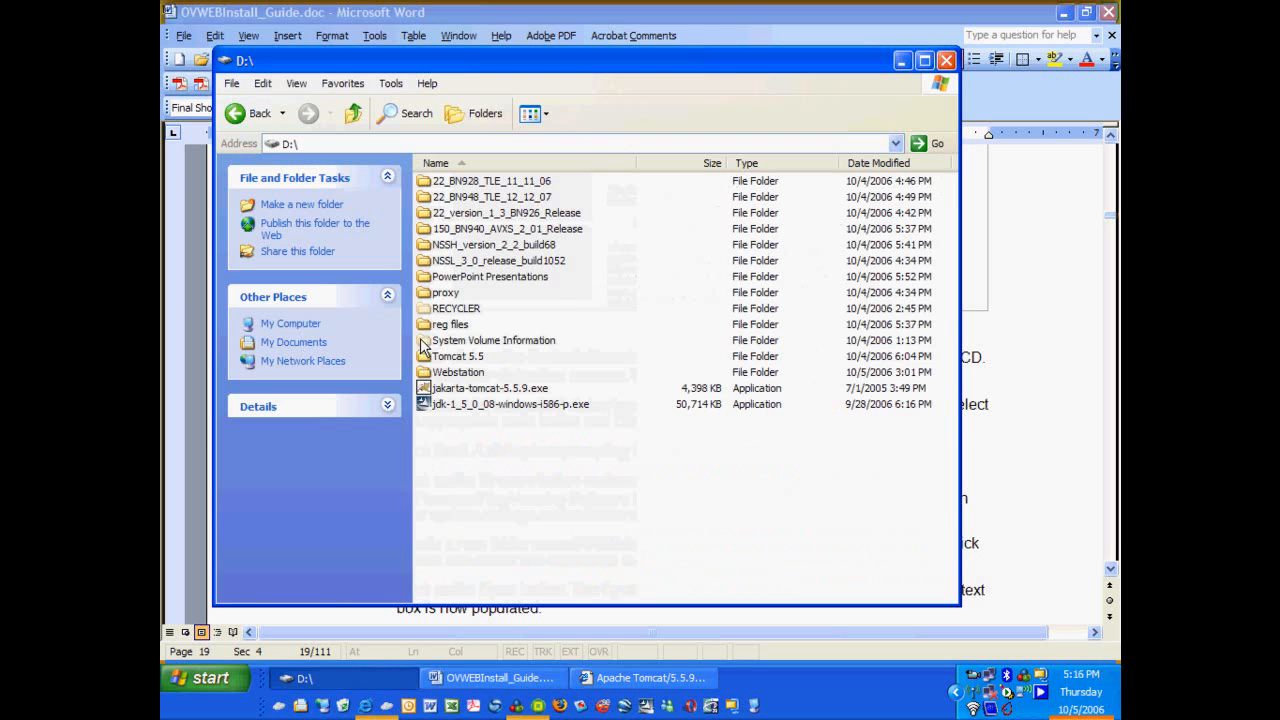
pyautogui.doubleClick(490, 208)
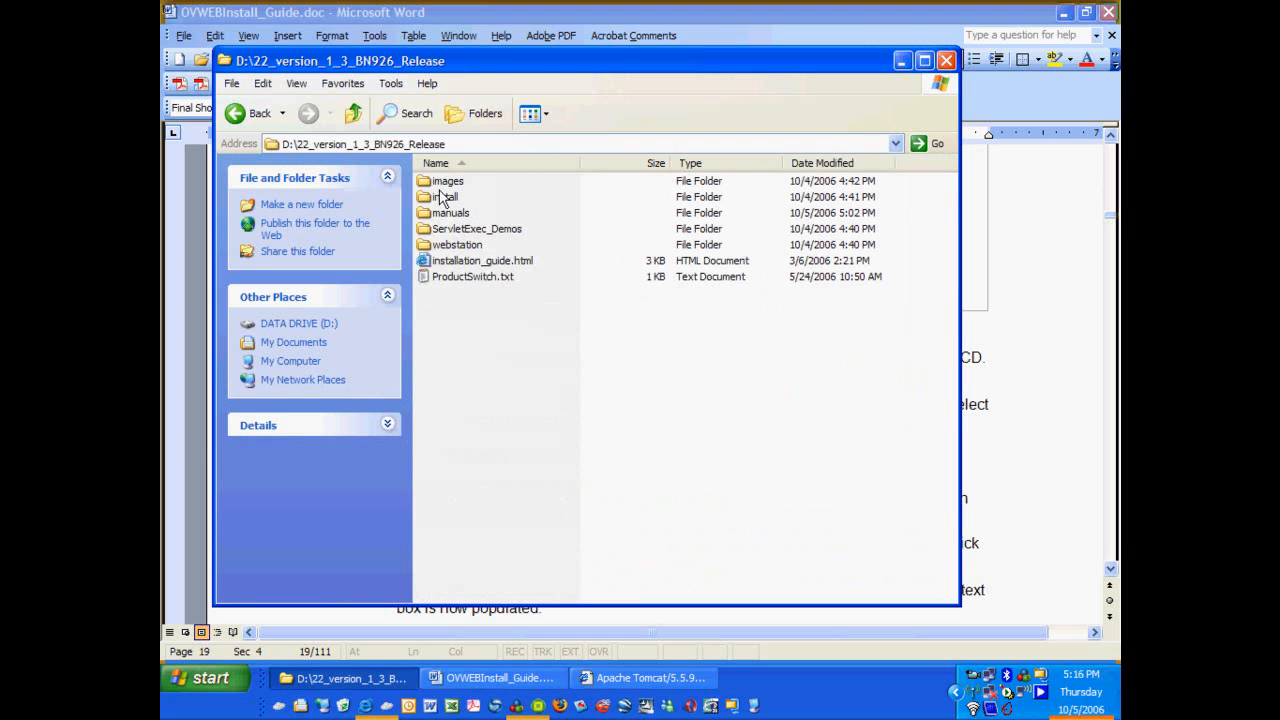
pyautogui.doubleClick(440, 197)
pyautogui.doubleClick(452, 182)
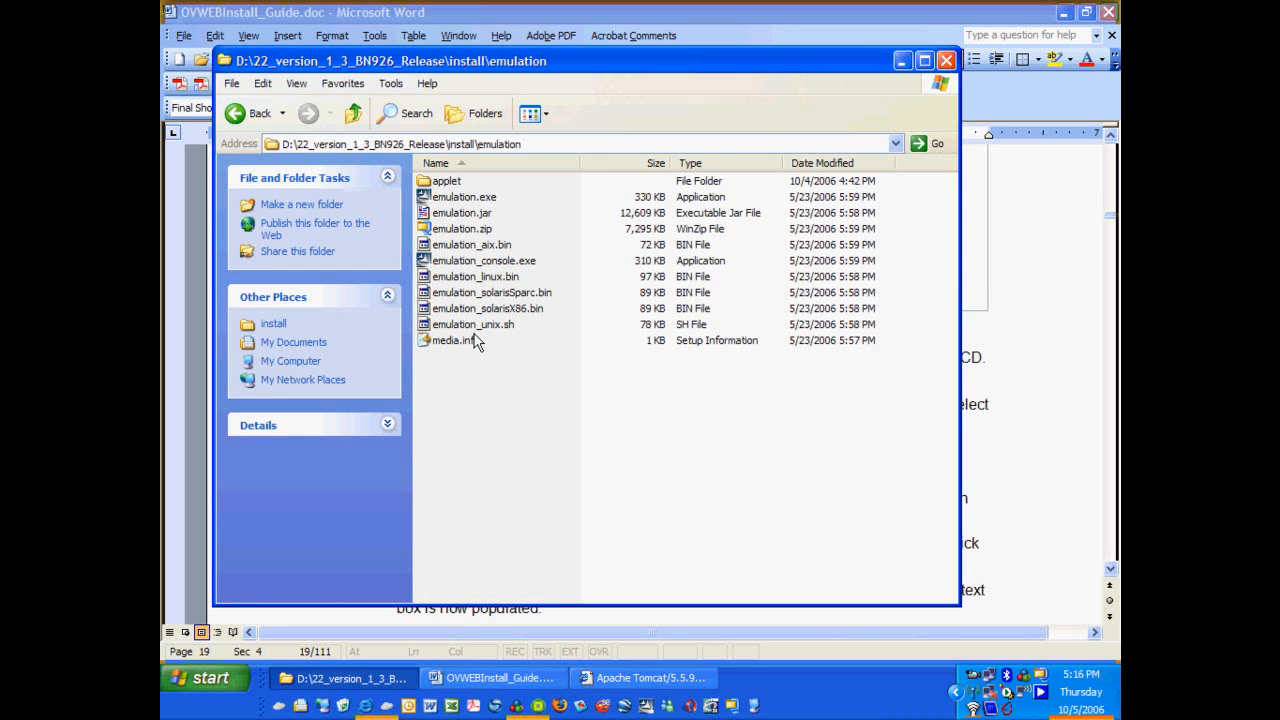
pyautogui.click(447, 199)
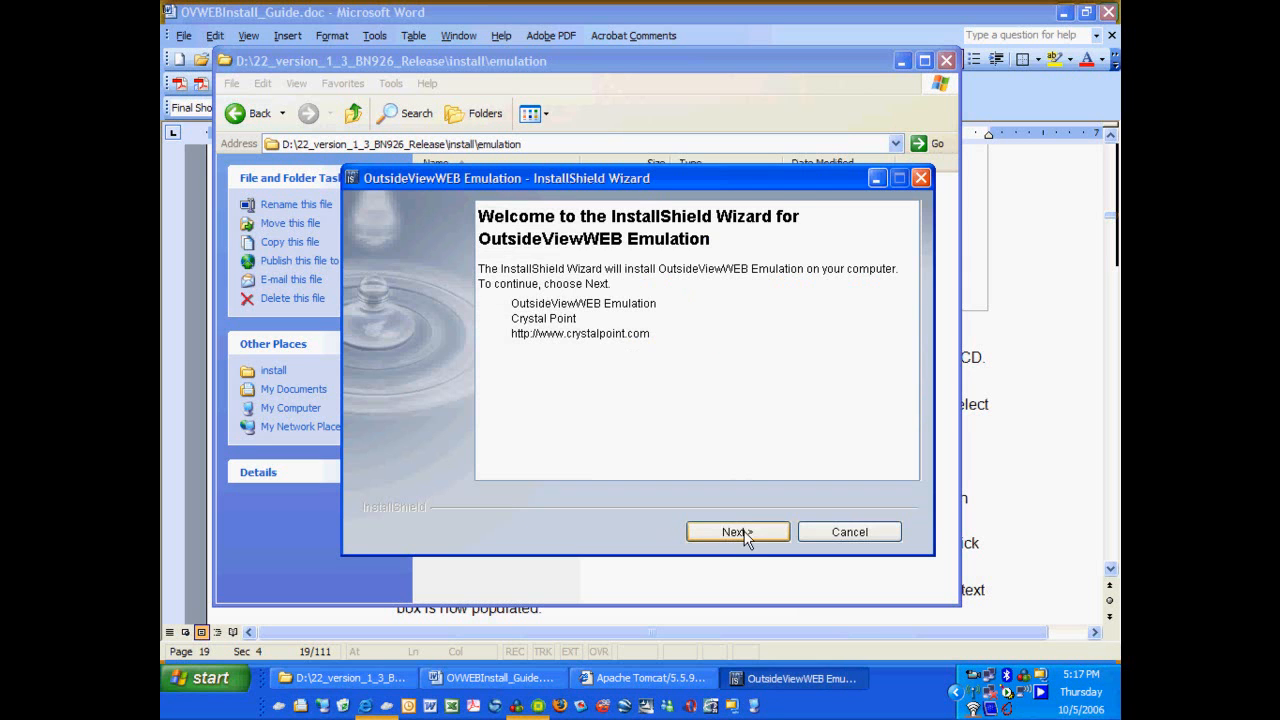
# Accept the OutsideViewWEB Emulation license terms and browse for a different install directory.
pyautogui.click(745, 535)
pyautogui.click(612, 450)
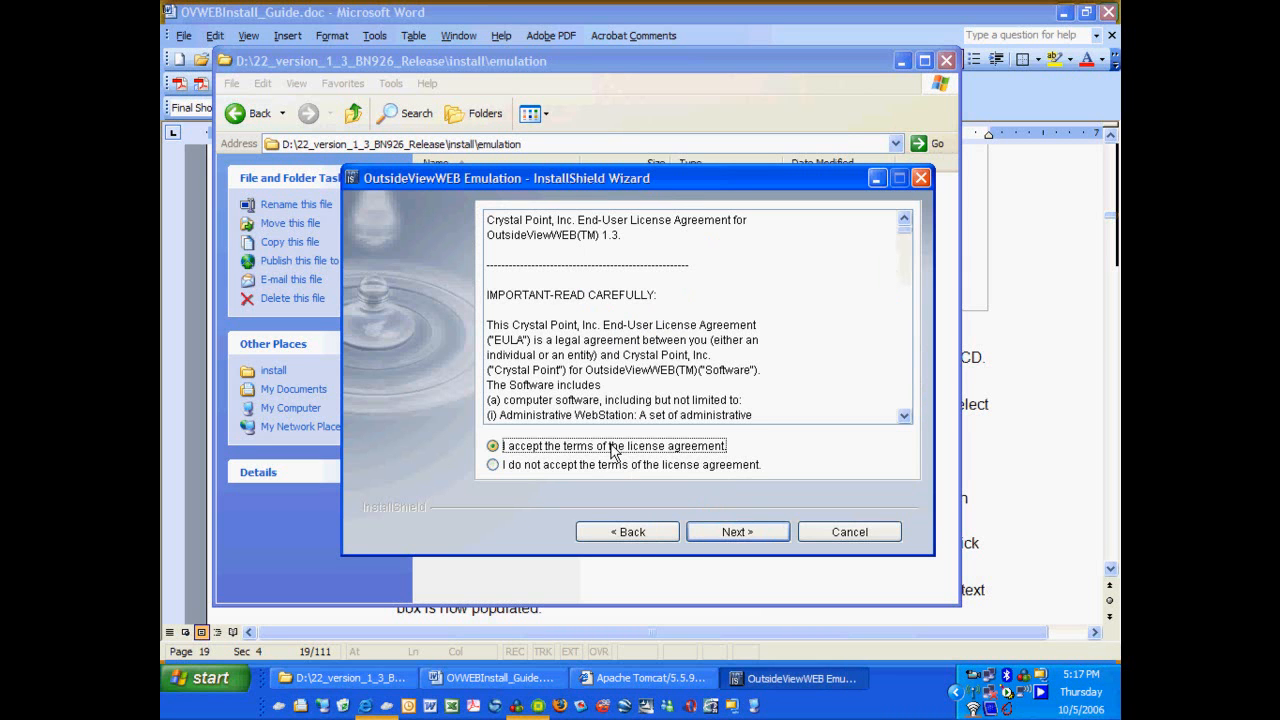
pyautogui.click(737, 534)
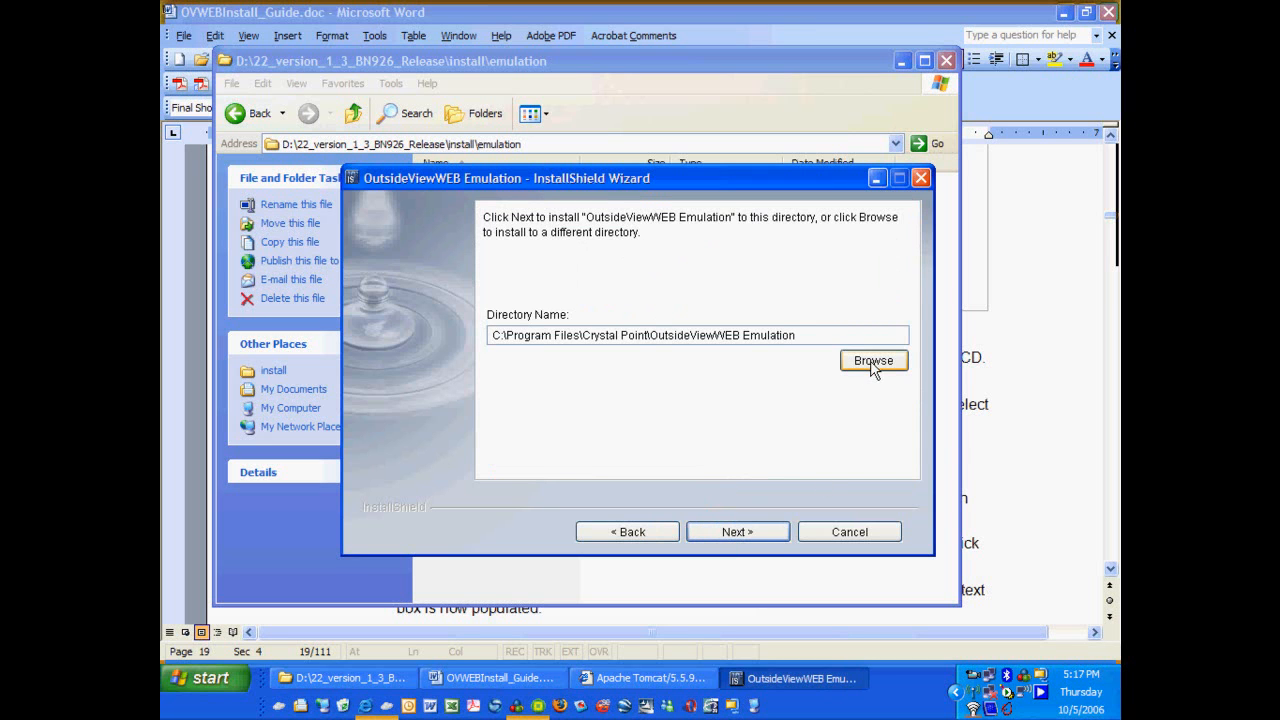
pyautogui.click(465, 679)
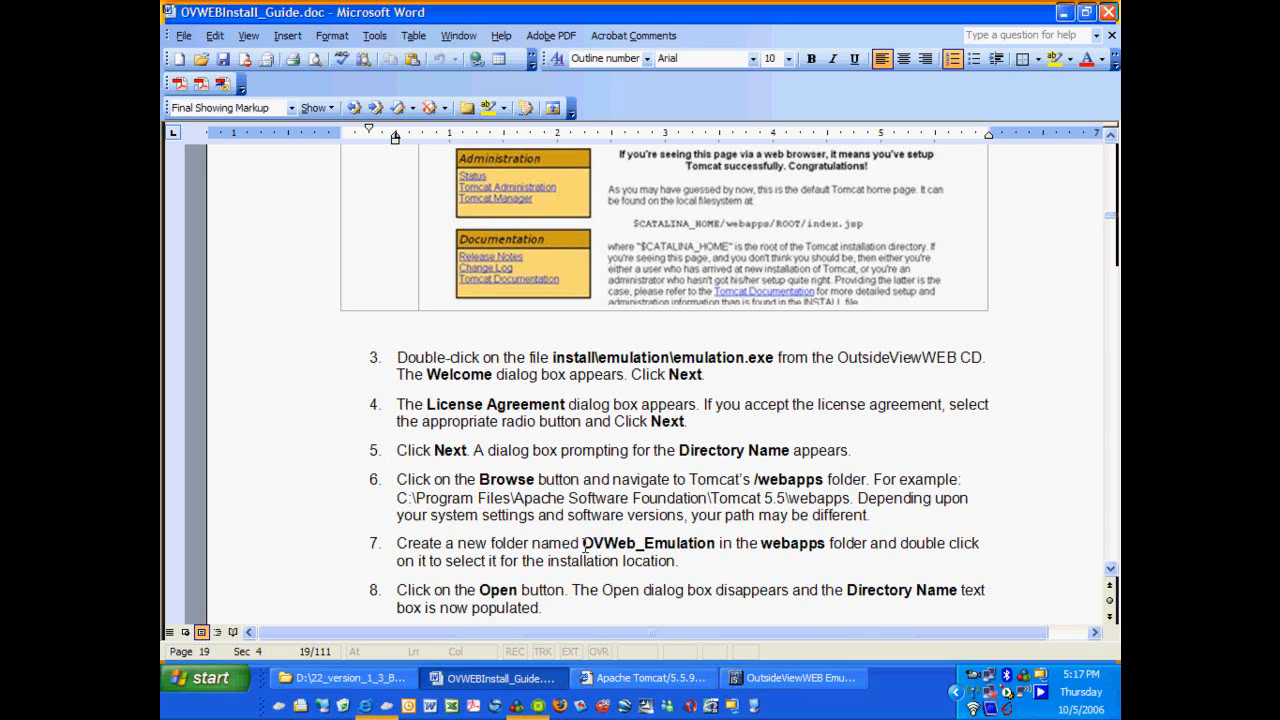
pyautogui.click(760, 684)
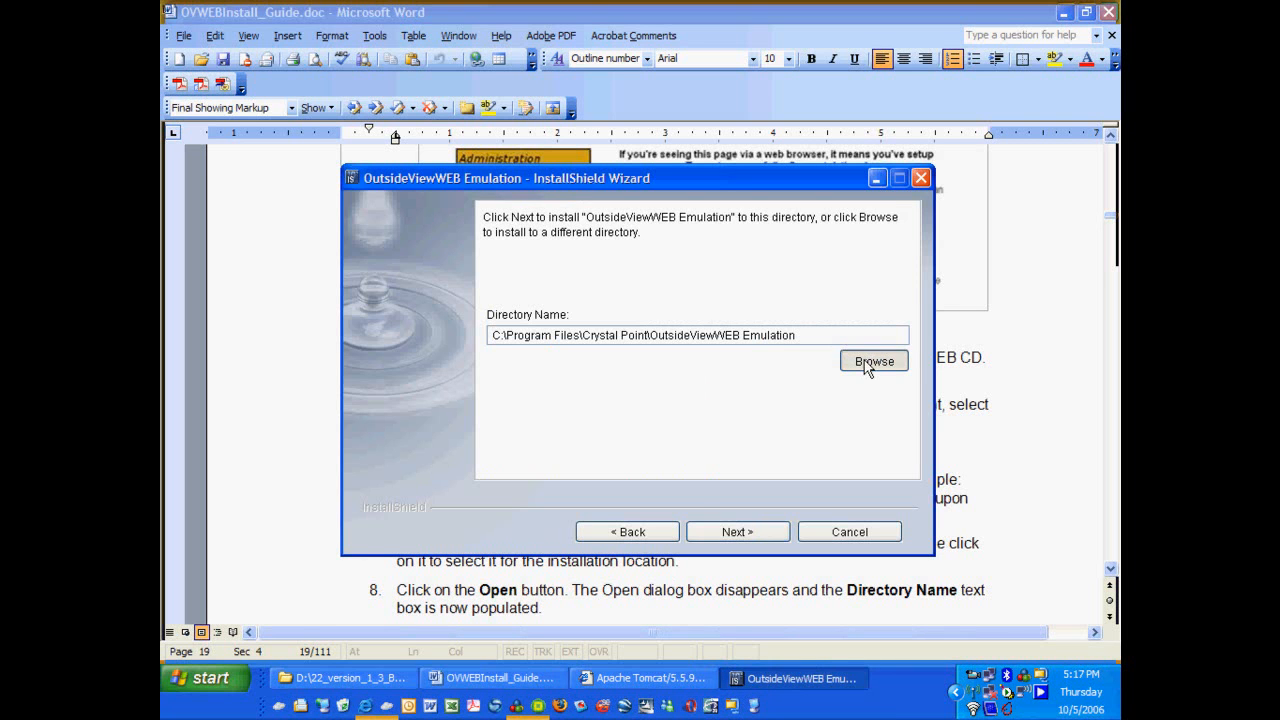
pyautogui.click(858, 366)
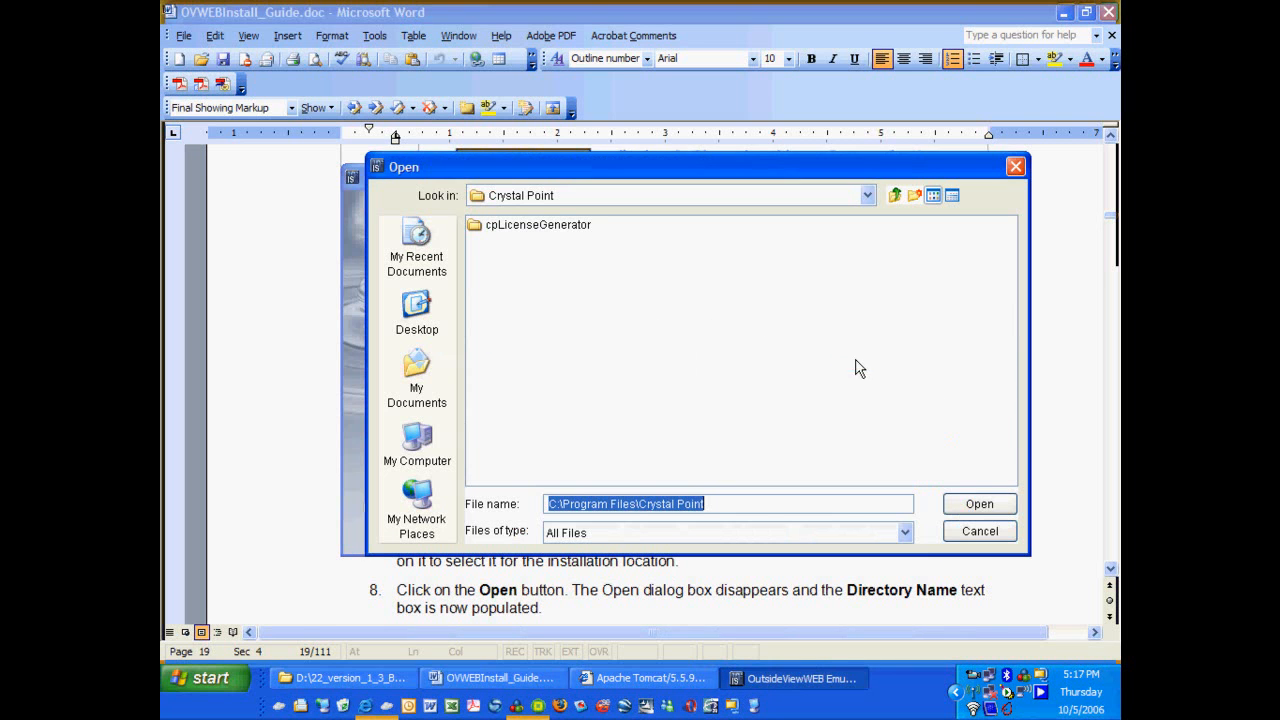
# Choose D:\Tomcat 5.5\webapps as the install directory in the Open dialog.
pyautogui.click(418, 447)
pyautogui.doubleClick(524, 258)
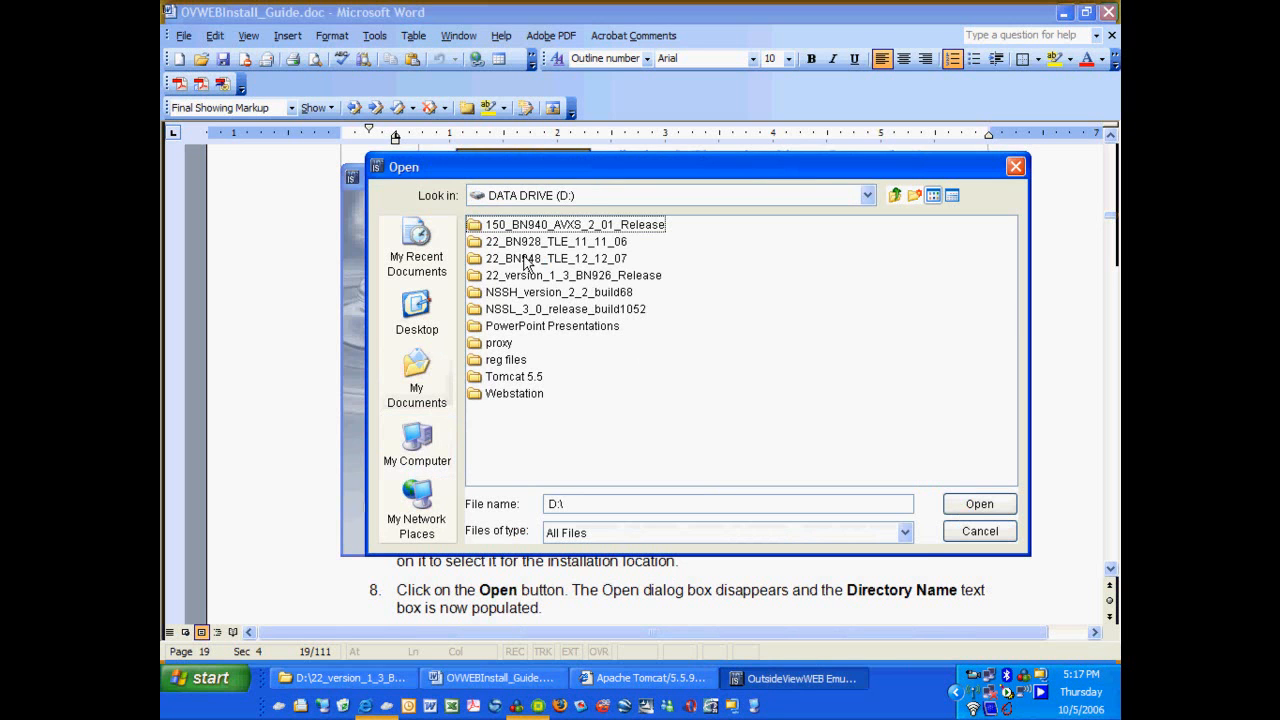
pyautogui.doubleClick(515, 375)
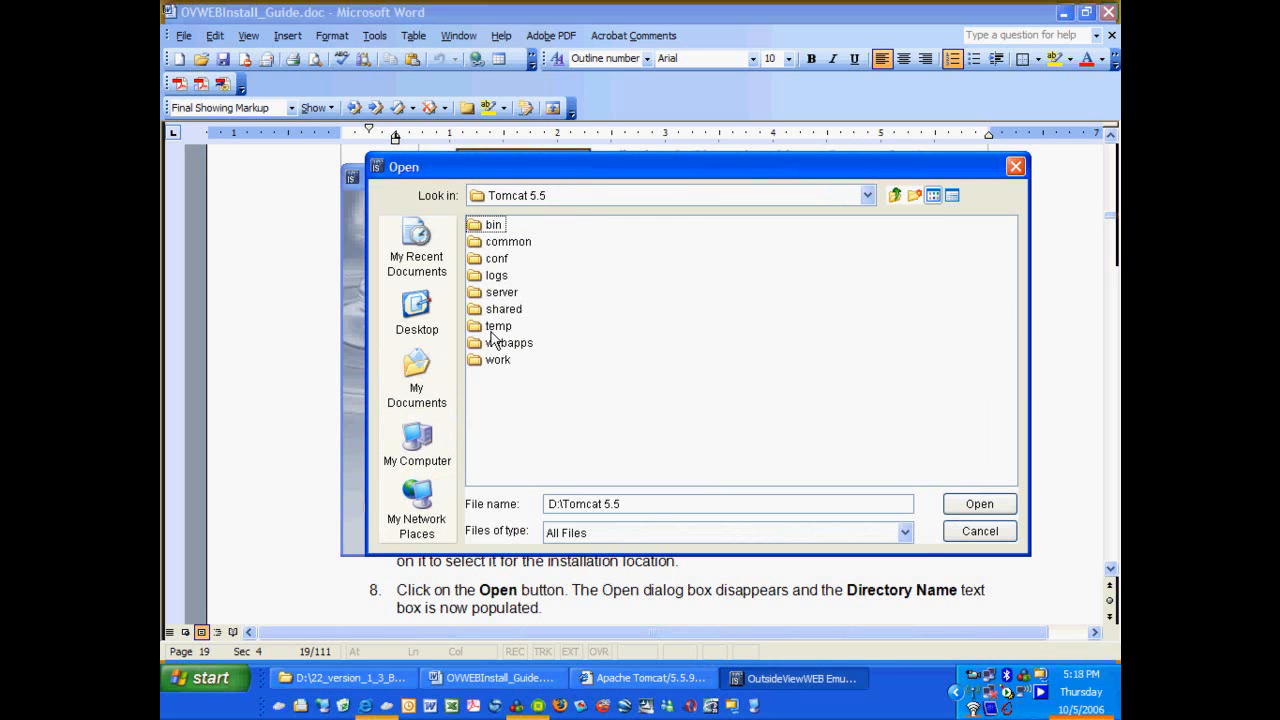
pyautogui.doubleClick(512, 343)
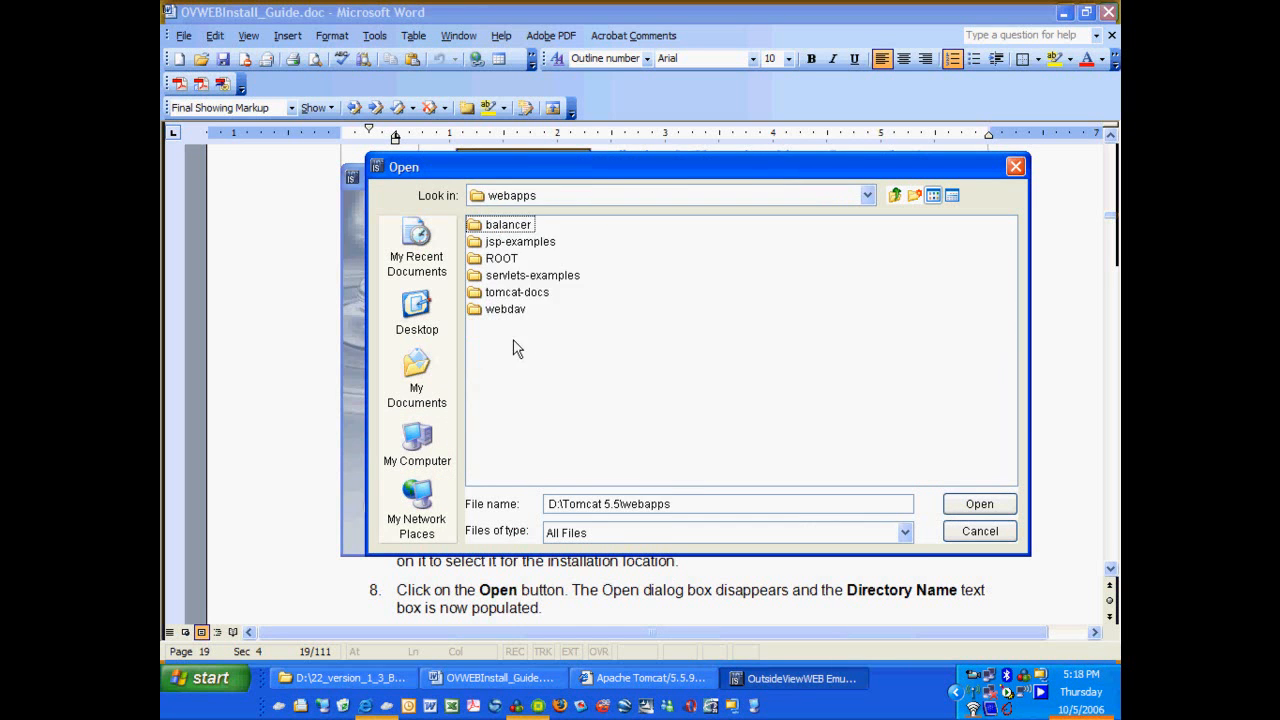
pyautogui.click(978, 504)
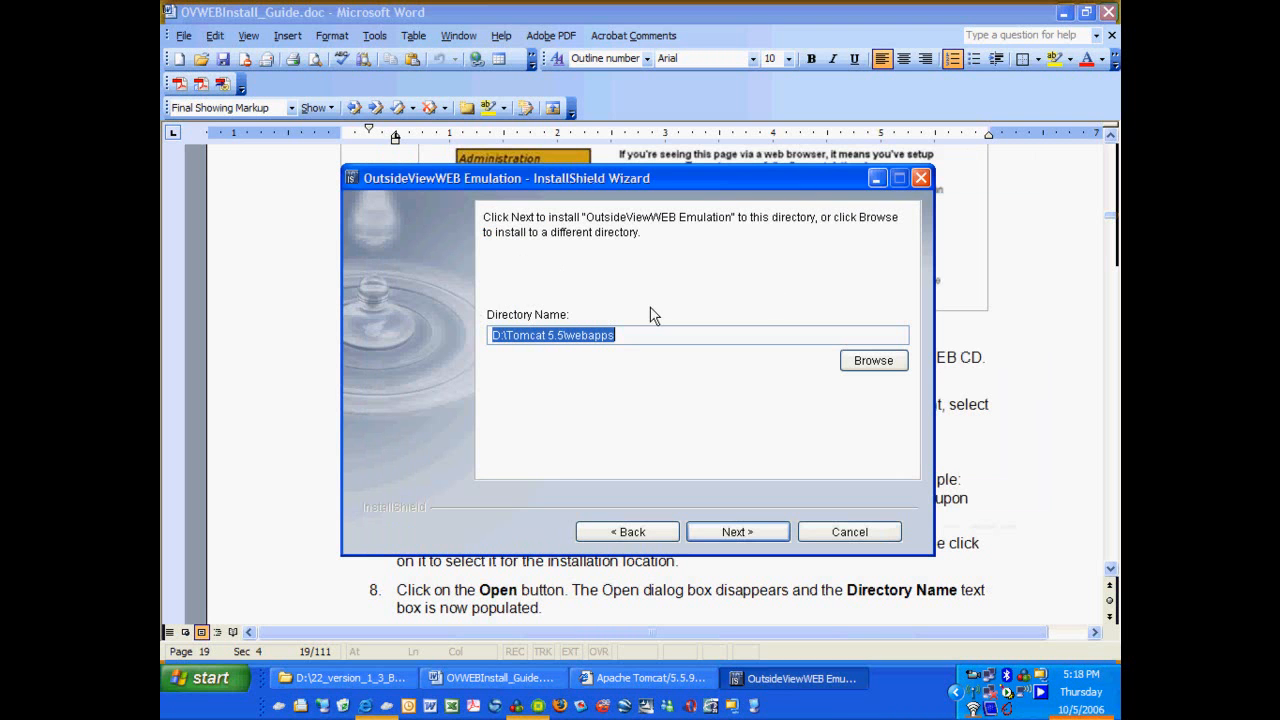
# Append \OVWeb_Emulation to the directory name, check the Word guide, and return to the wizard.
pyautogui.click(641, 332)
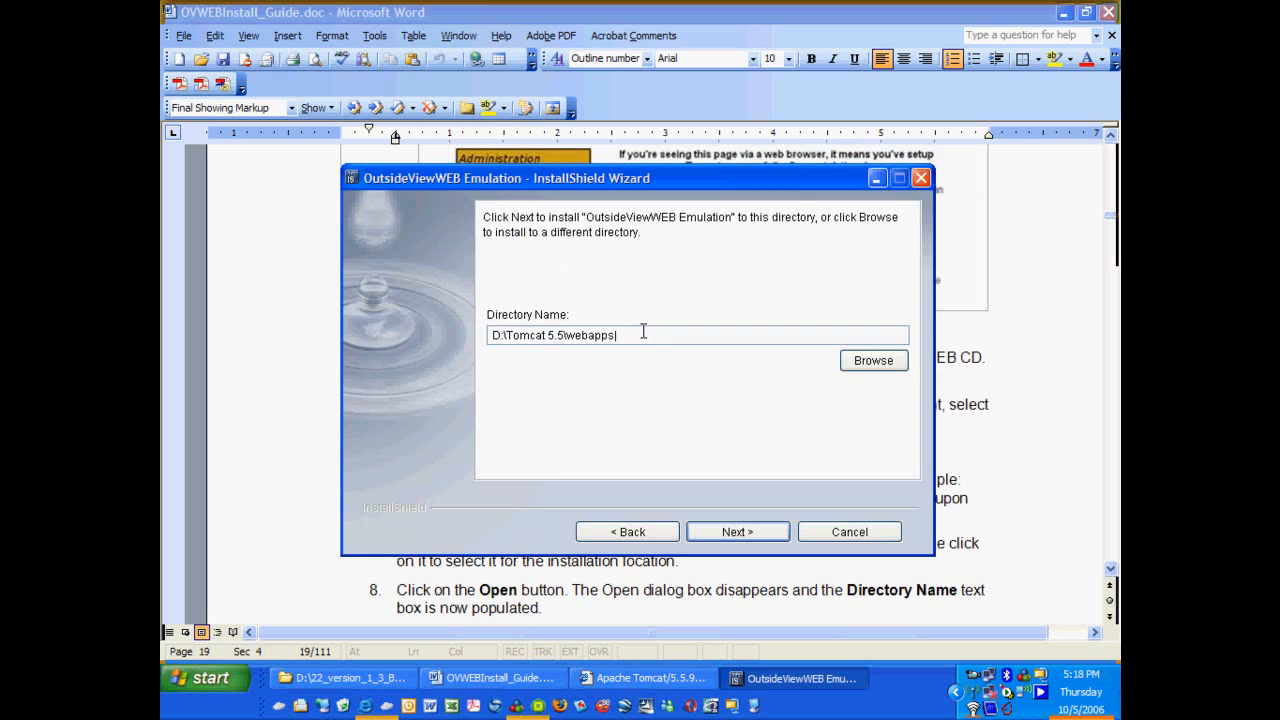
pyautogui.write('\\OVWeb_Emulation')
pyautogui.click(513, 680)
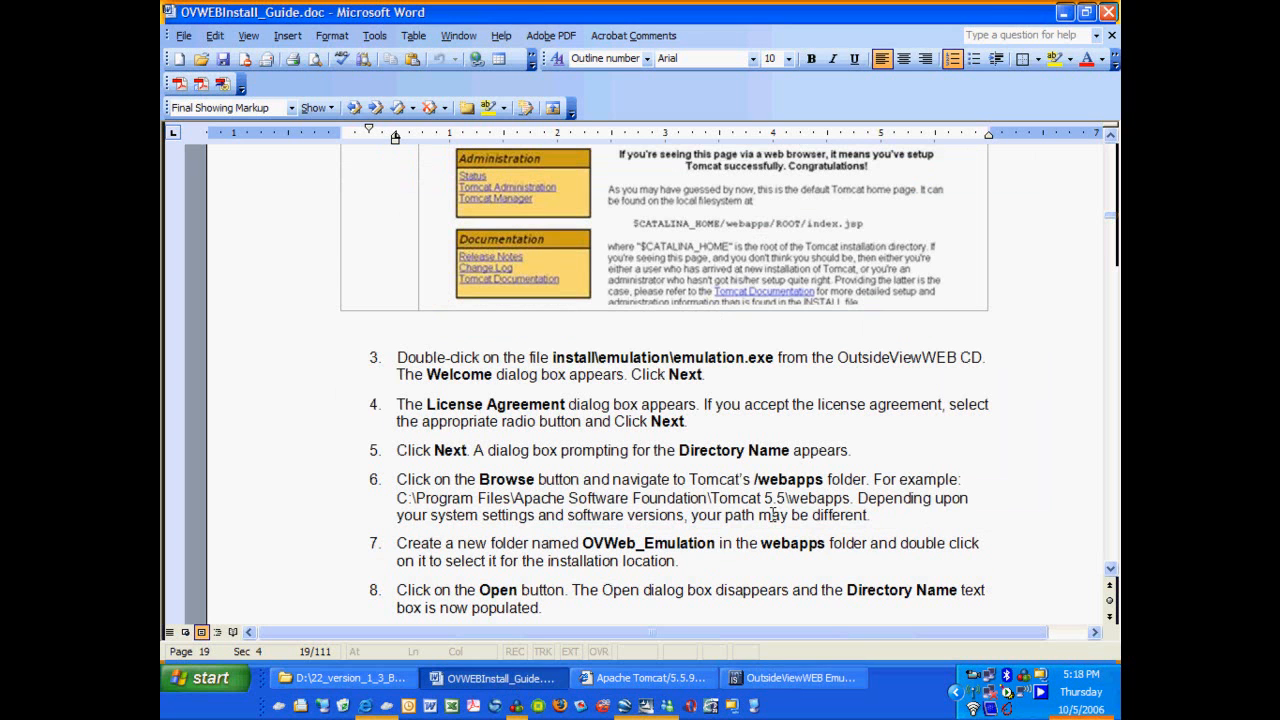
pyautogui.click(783, 684)
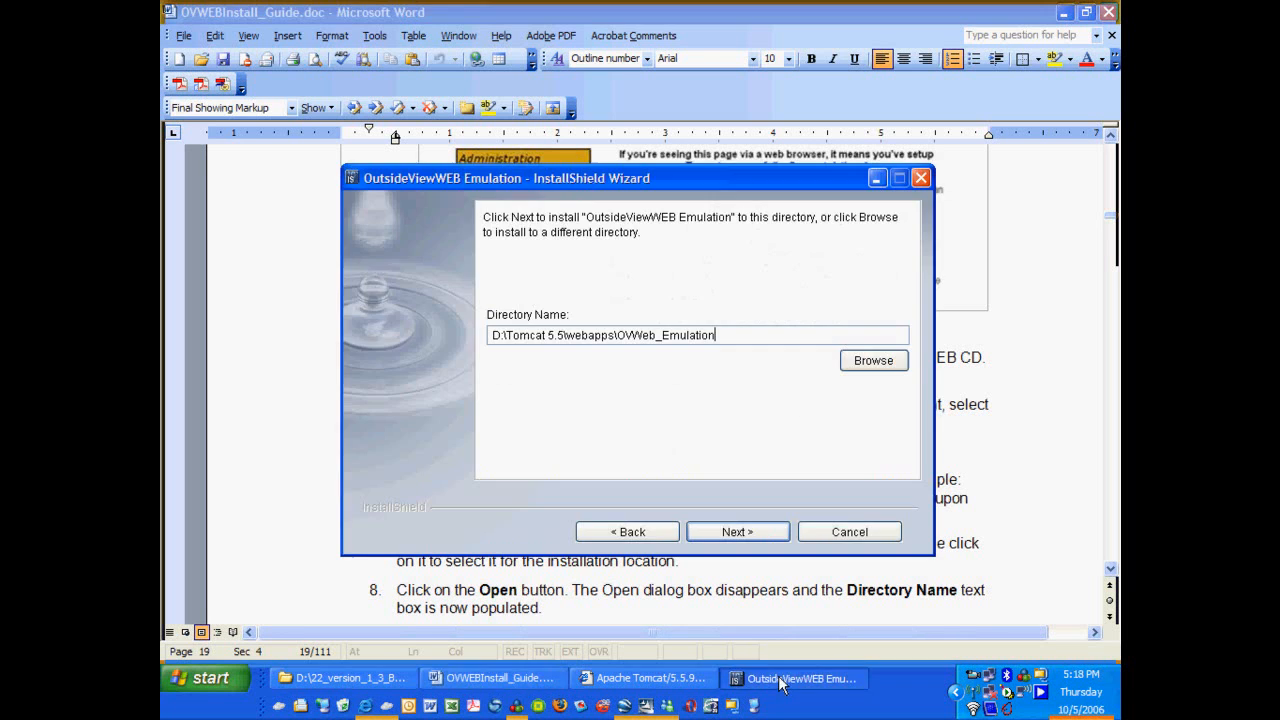
# Confirm the webapps\OVWeb_Emulation directory, run the installation, and finish the wizard.
pyautogui.click(736, 535)
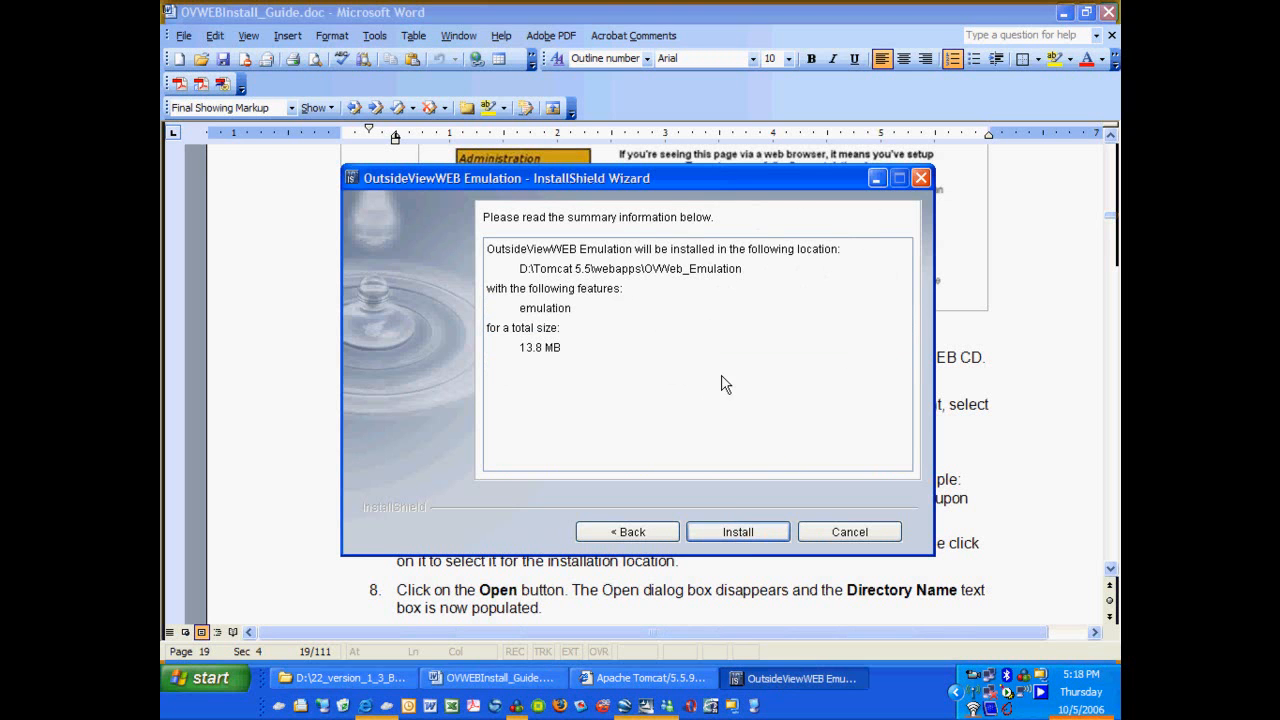
pyautogui.click(738, 535)
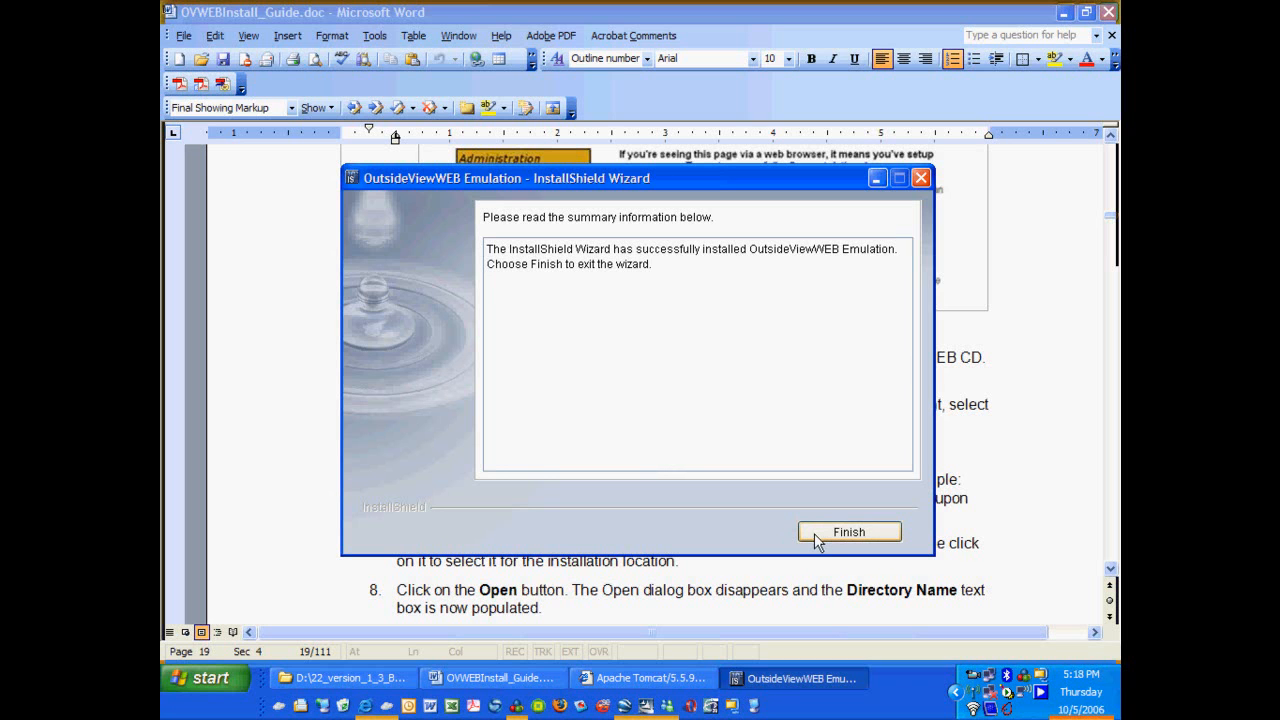
pyautogui.click(813, 533)
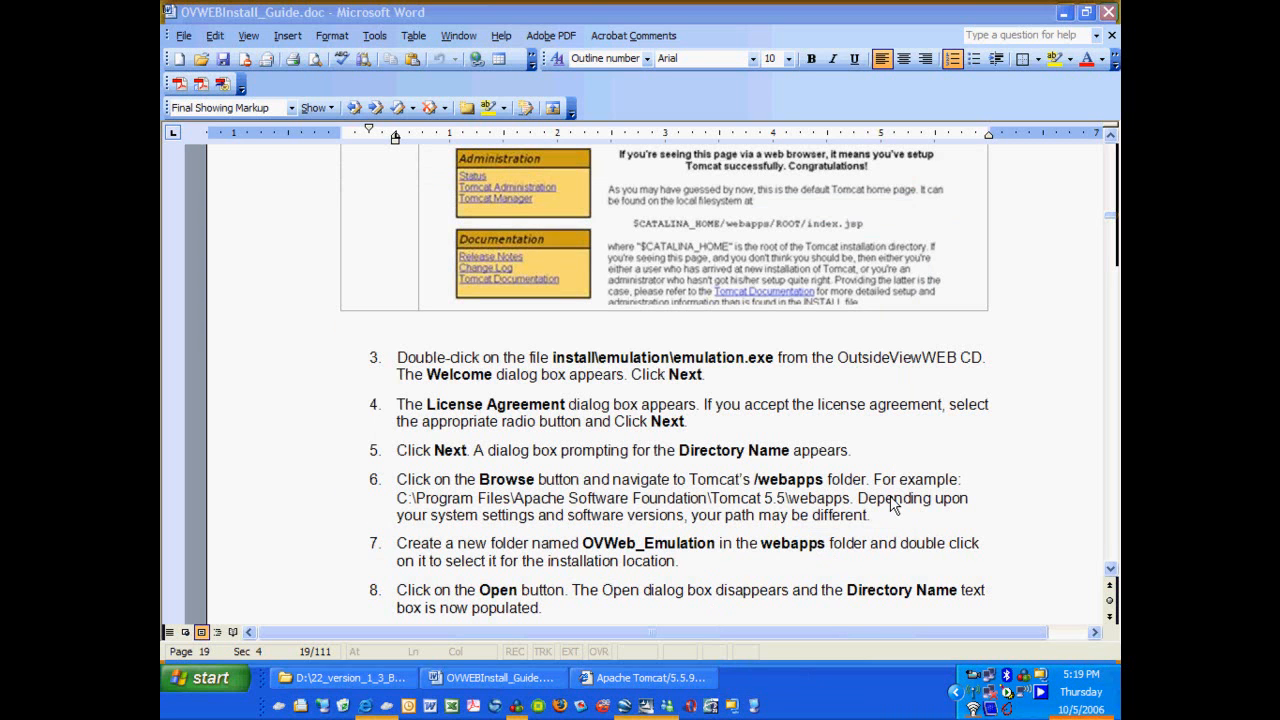
# Scroll the Word guide to page 20, step 10 on making webapps\OVWeb_Emulation a public web folder.
pyautogui.scroll(-10, 329, 366)
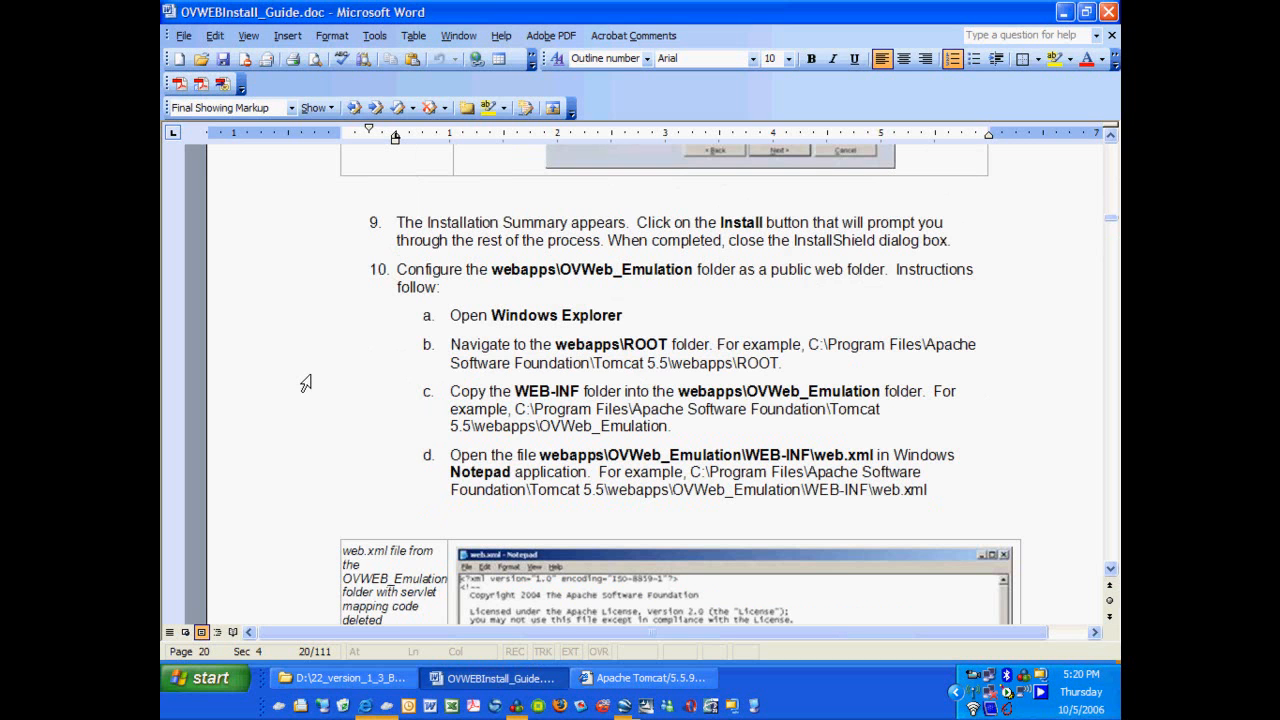
# Copy web.xml from D:\Tomcat 5.5\webapps\ROOT\WEB-INF.
pyautogui.click(280, 681)
pyautogui.click(350, 114)
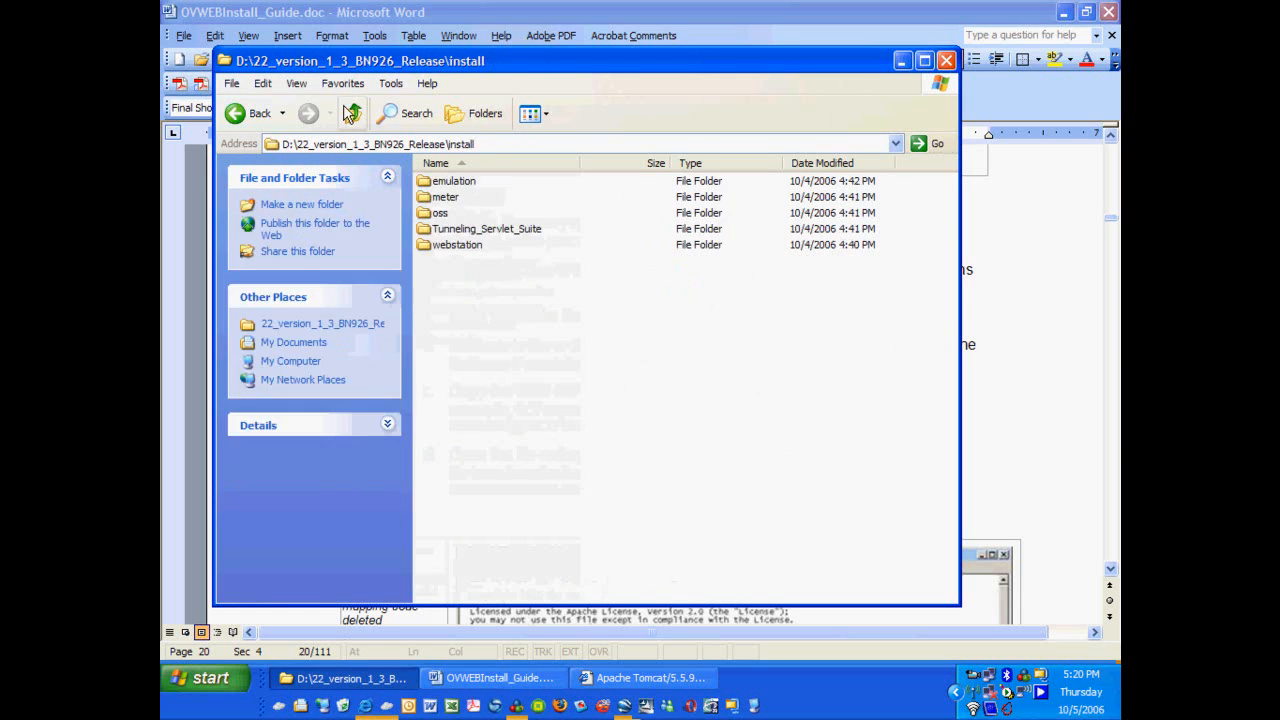
pyautogui.click(350, 114)
pyautogui.click(350, 114)
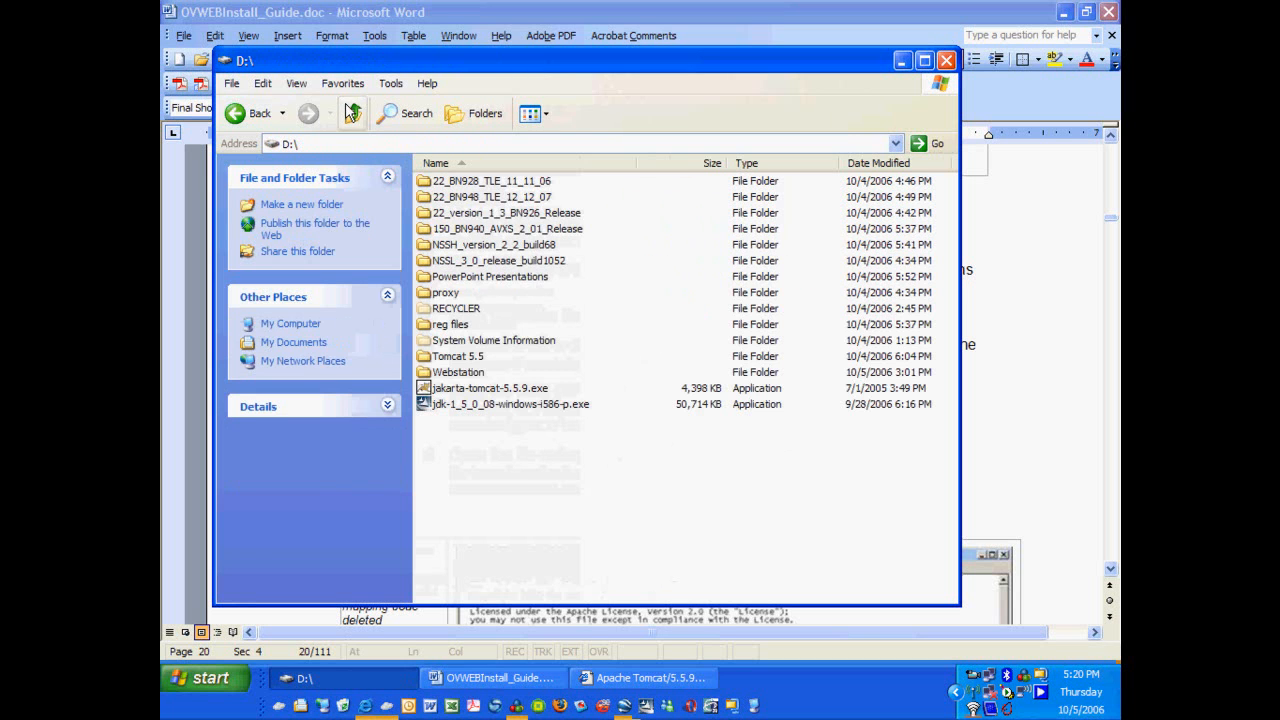
pyautogui.doubleClick(441, 357)
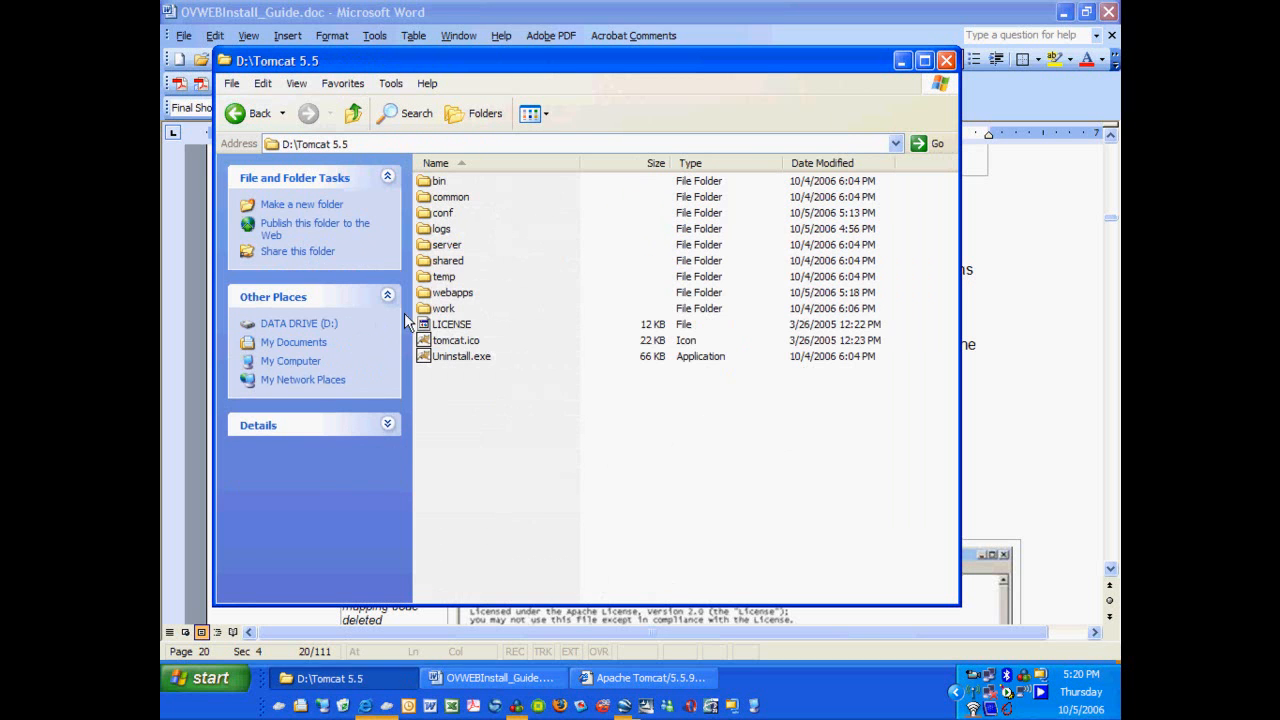
pyautogui.doubleClick(442, 293)
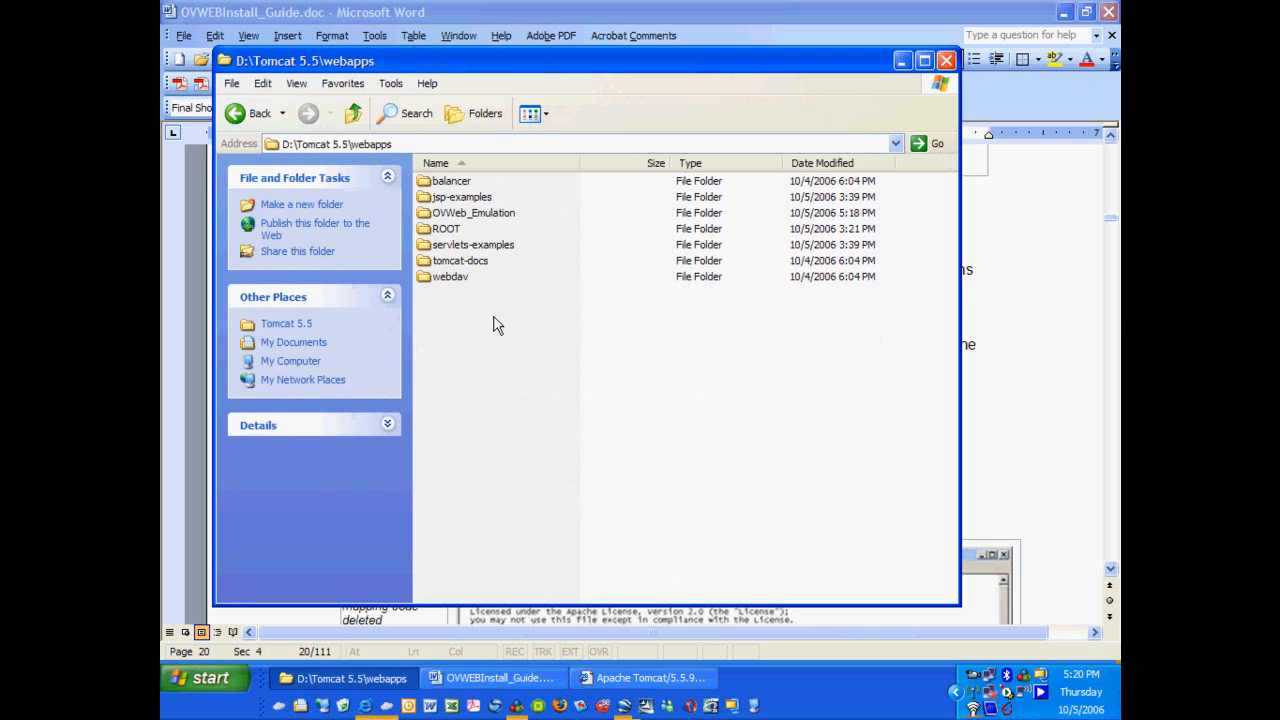
pyautogui.doubleClick(426, 231)
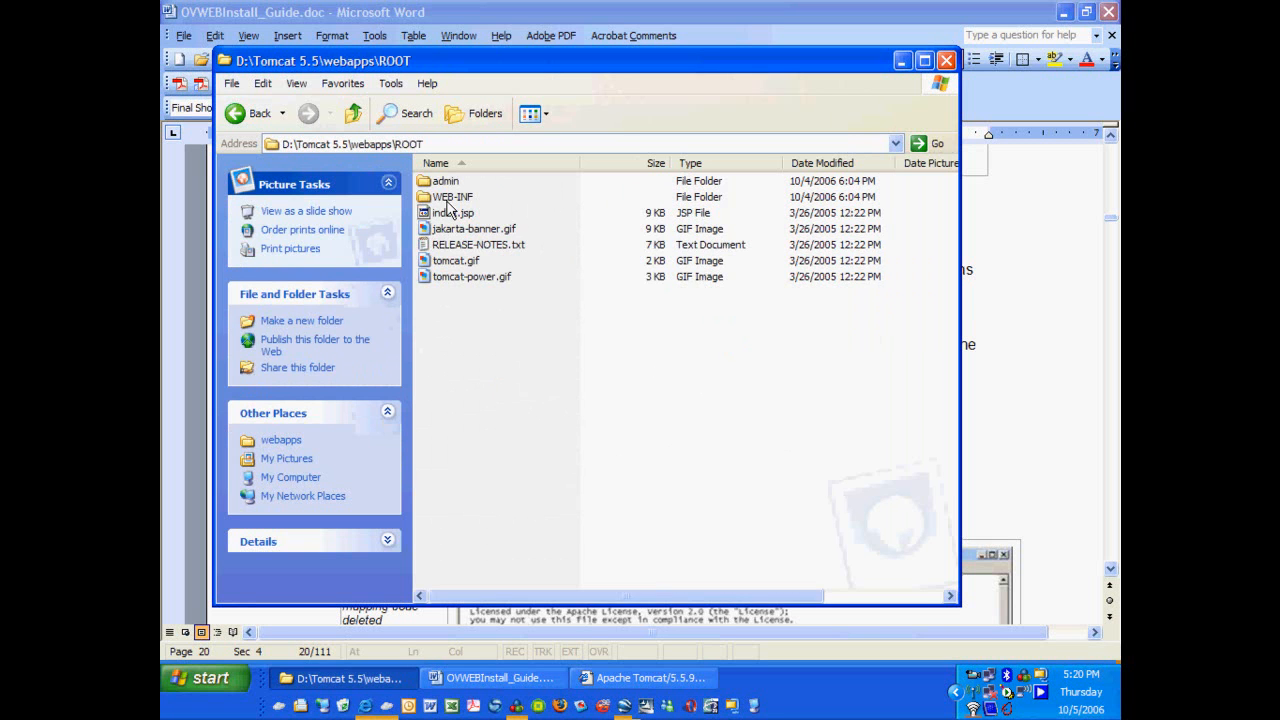
pyautogui.doubleClick(449, 198)
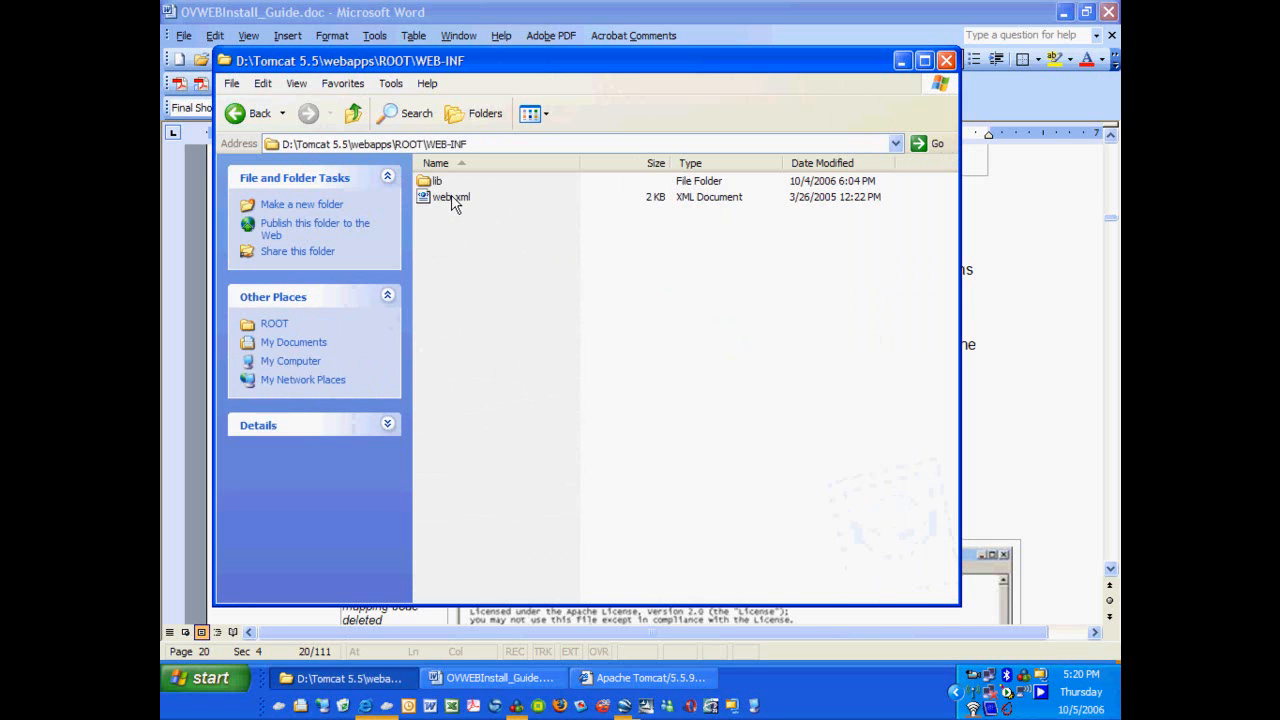
pyautogui.click(448, 199)
pyautogui.rightClick(452, 197)
pyautogui.click(484, 342)
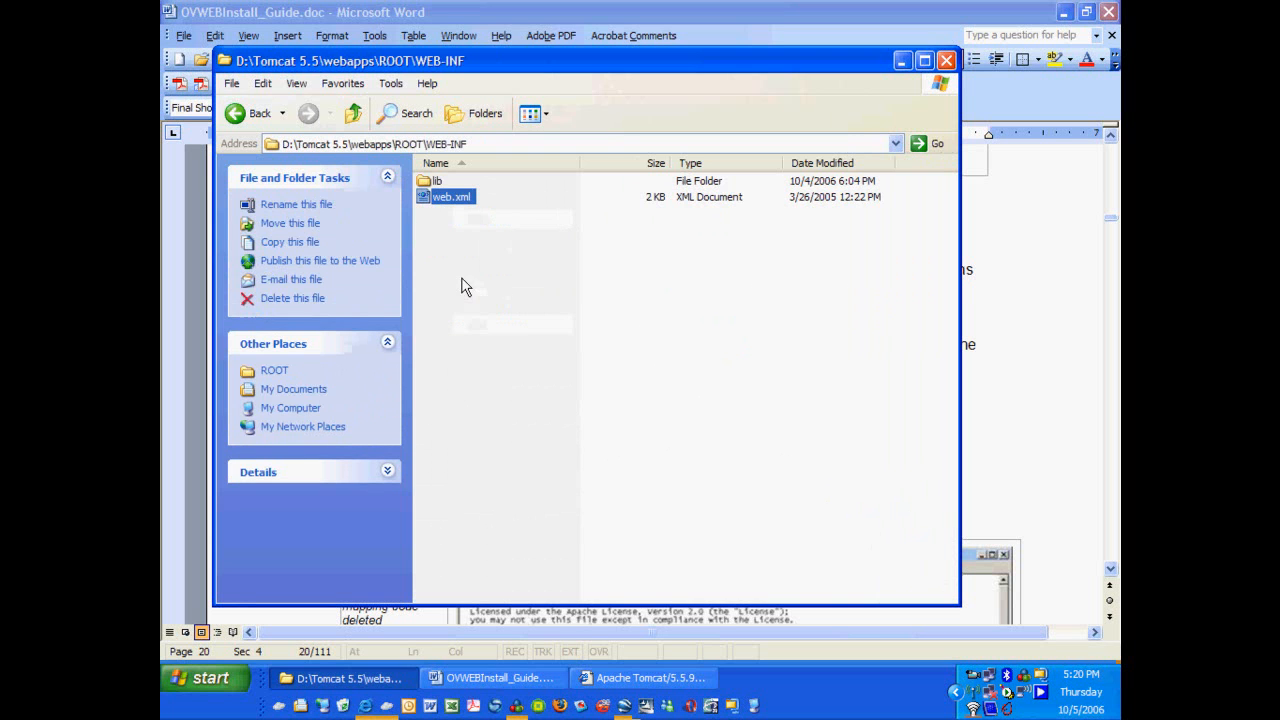
# Create a new folder named WEB-INF inside webapps\OVWeb_Emulation.
pyautogui.click(353, 114)
pyautogui.click(353, 114)
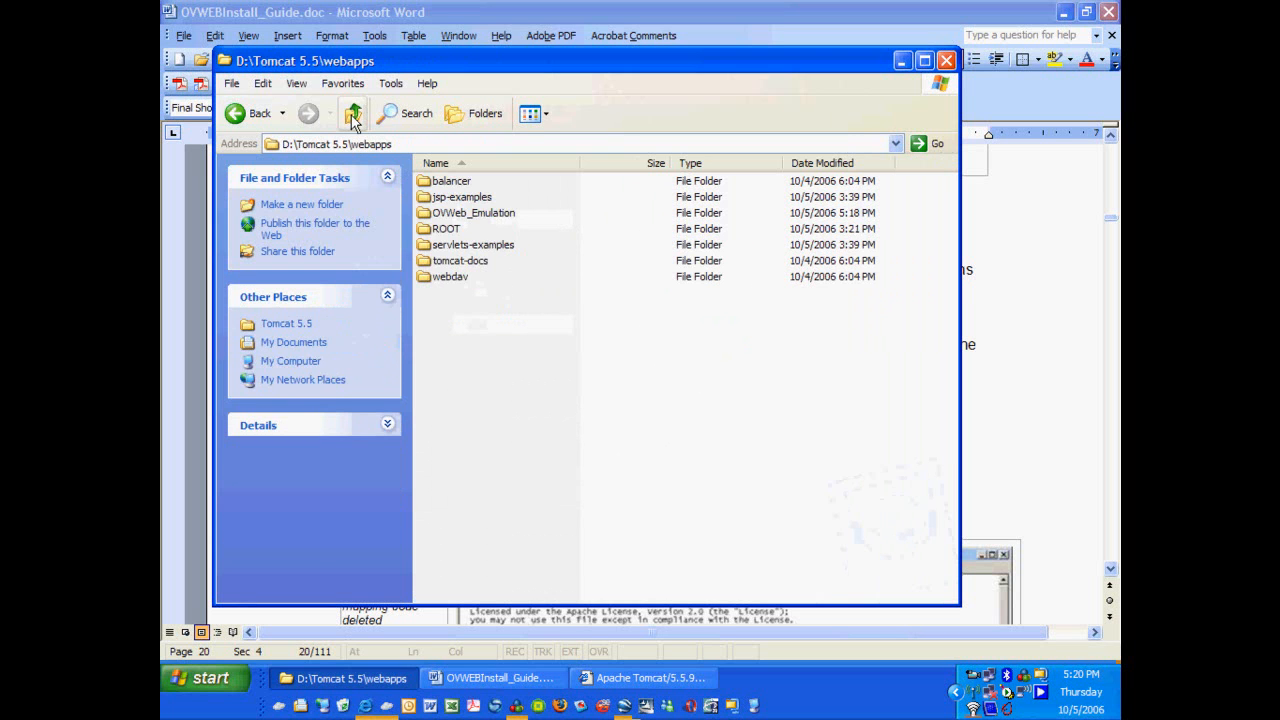
pyautogui.doubleClick(457, 213)
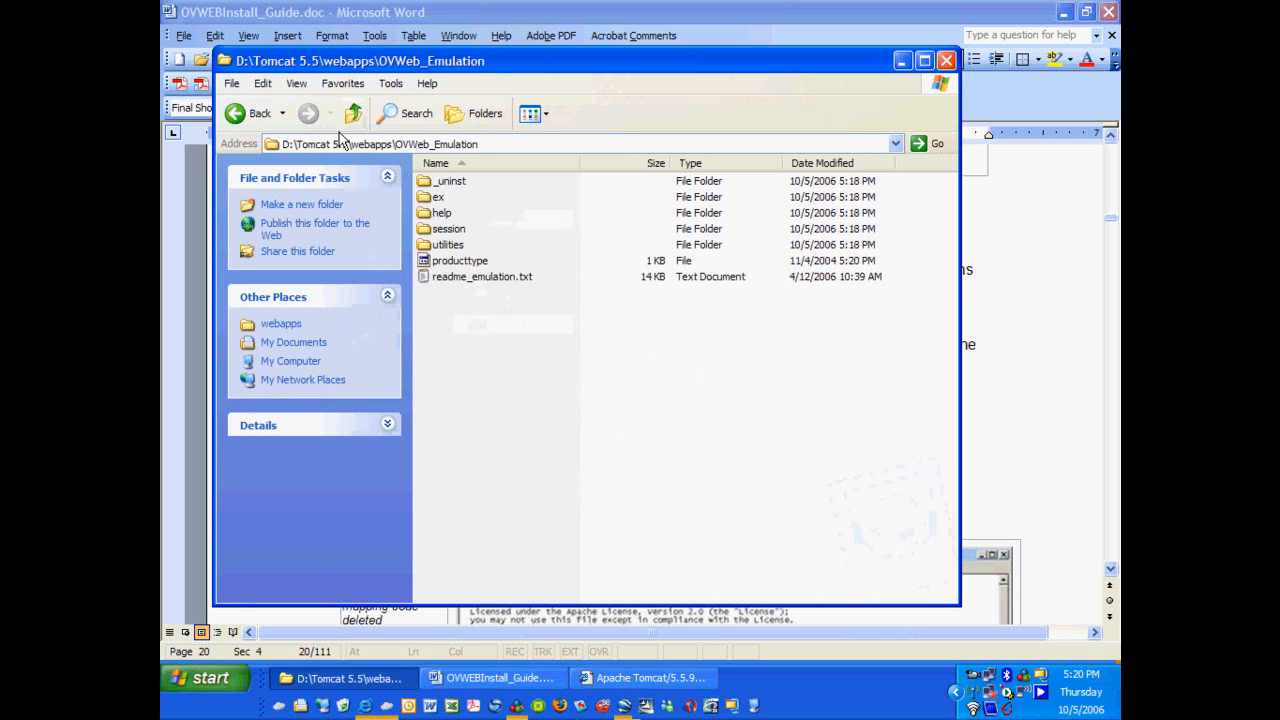
pyautogui.click(231, 83)
pyautogui.moveTo(250, 108)
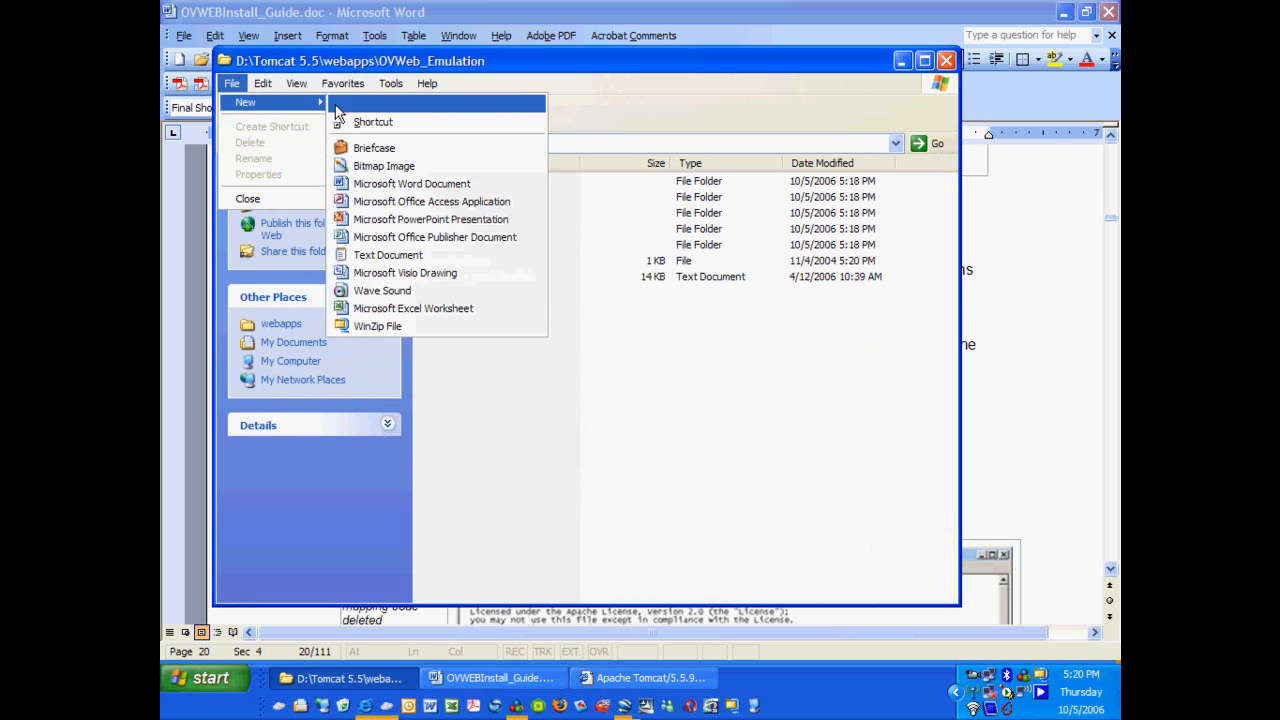
pyautogui.click(366, 104)
pyautogui.write('WEB-INF')
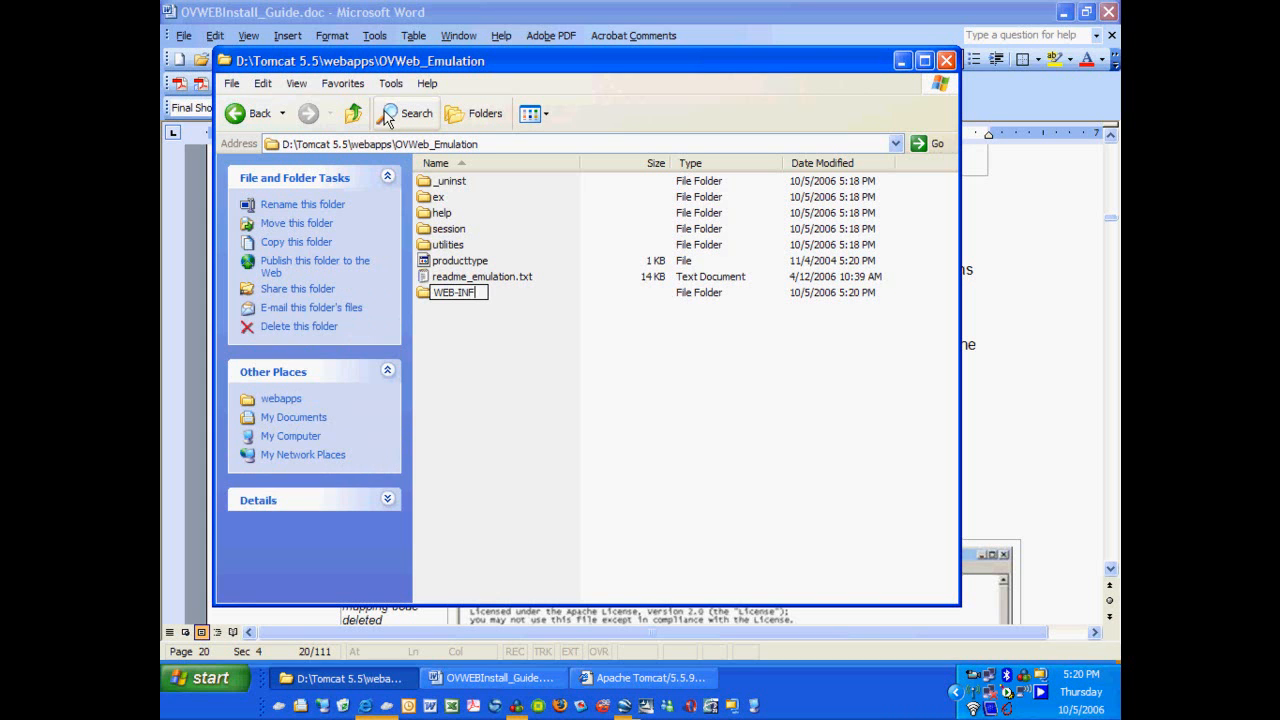
# Paste web.xml into the new WEB-INF folder and open it in WordPad.
pyautogui.doubleClick(424, 300)
pyautogui.rightClick(452, 248)
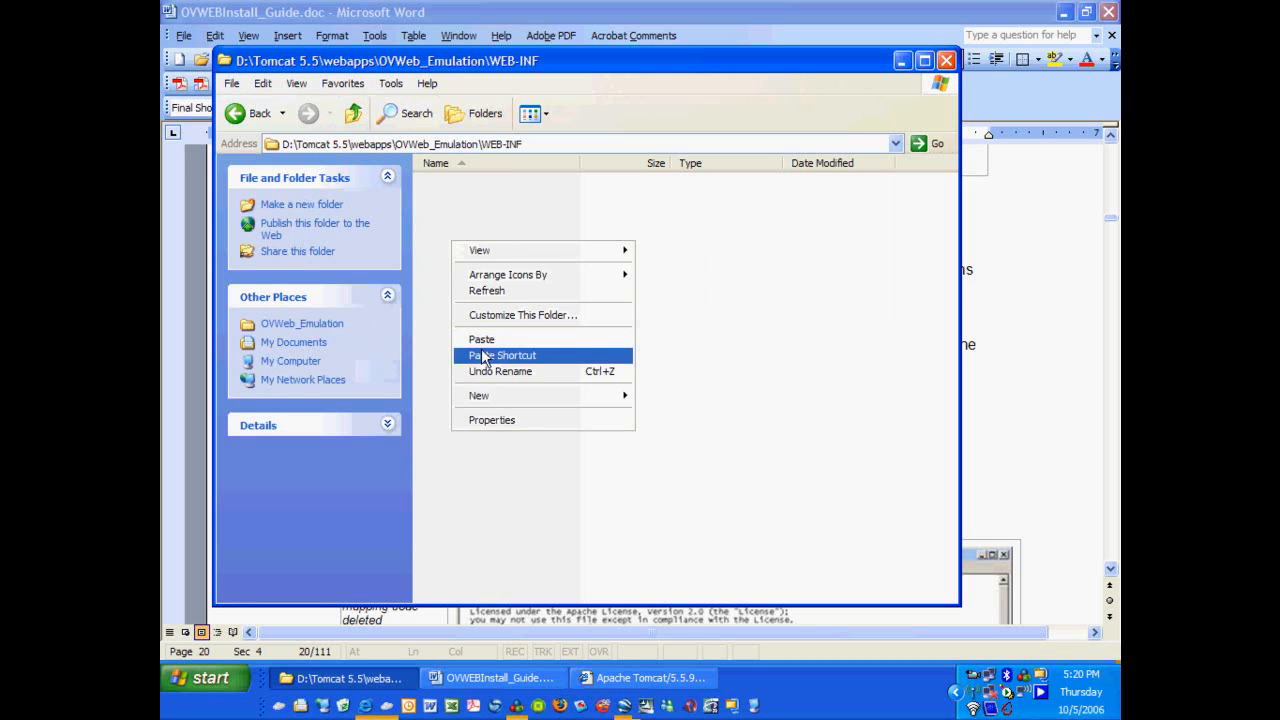
pyautogui.click(478, 339)
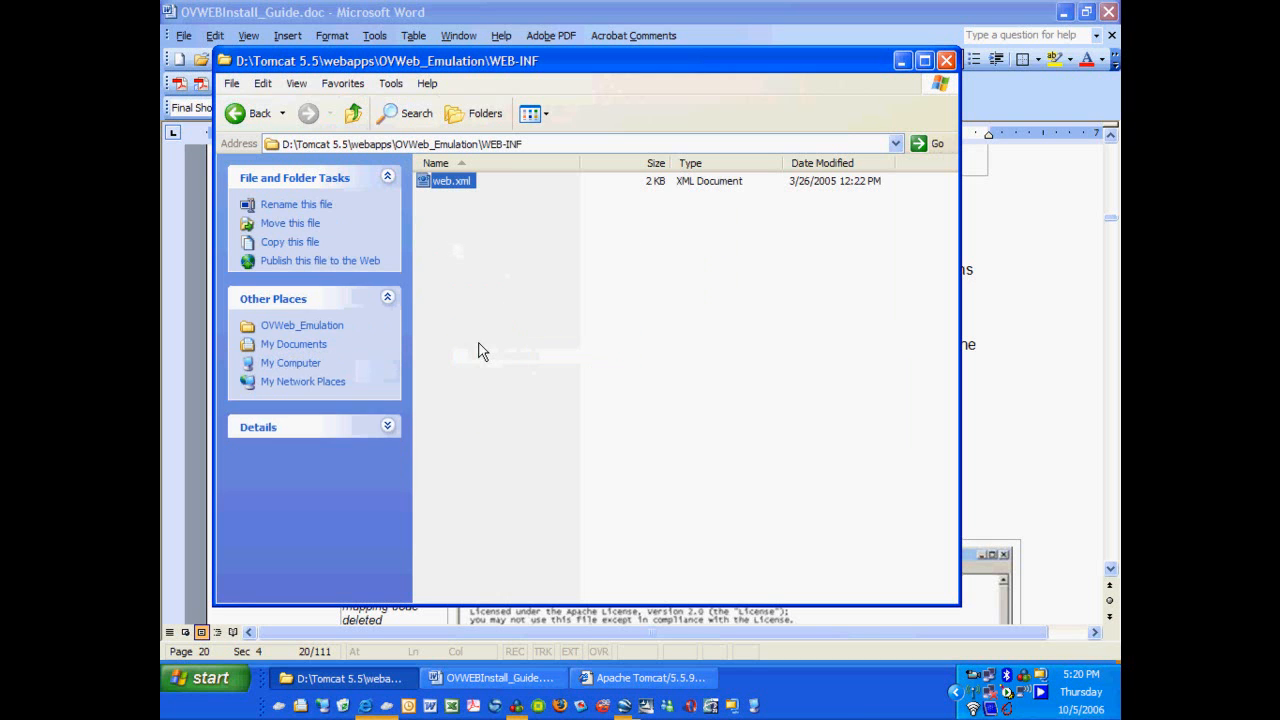
pyautogui.rightClick(451, 177)
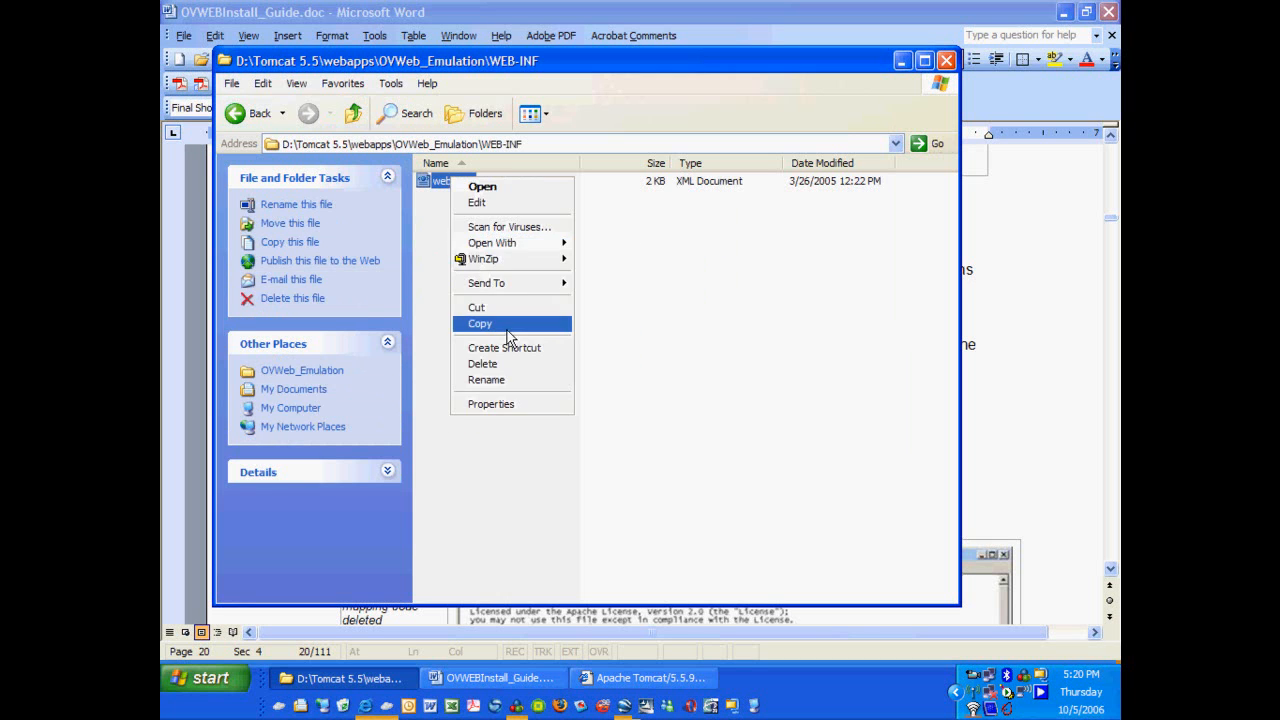
pyautogui.moveTo(490, 247)
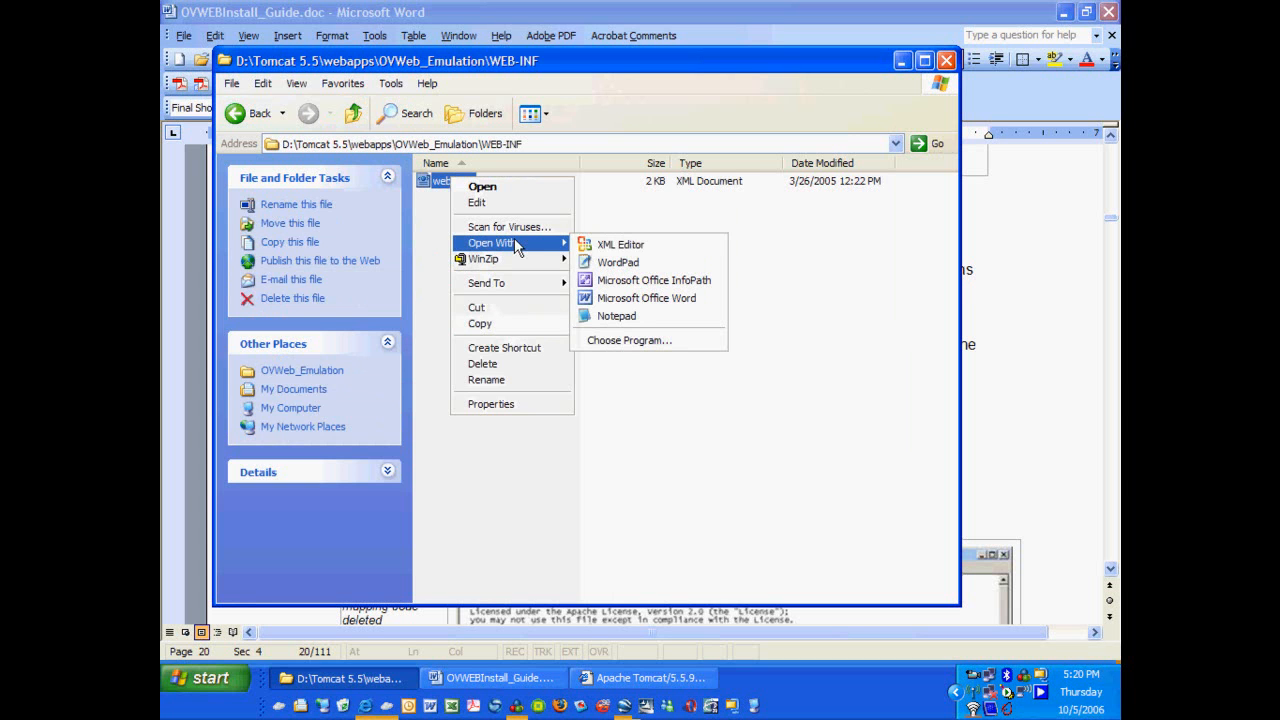
pyautogui.click(599, 267)
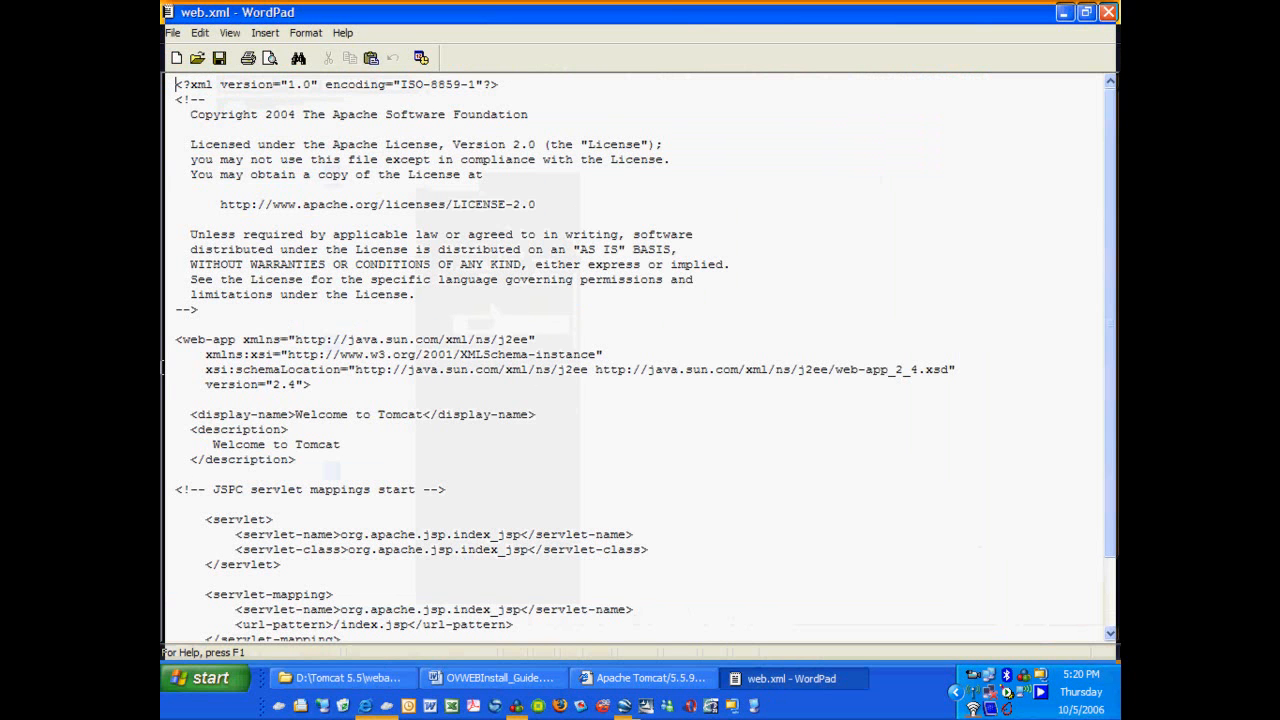
# Change display-name and description to 'OutsideViewWEB Emulation' and delete the servlet and servlet-mapping block.
pyautogui.scroll(-2, 300, 380)
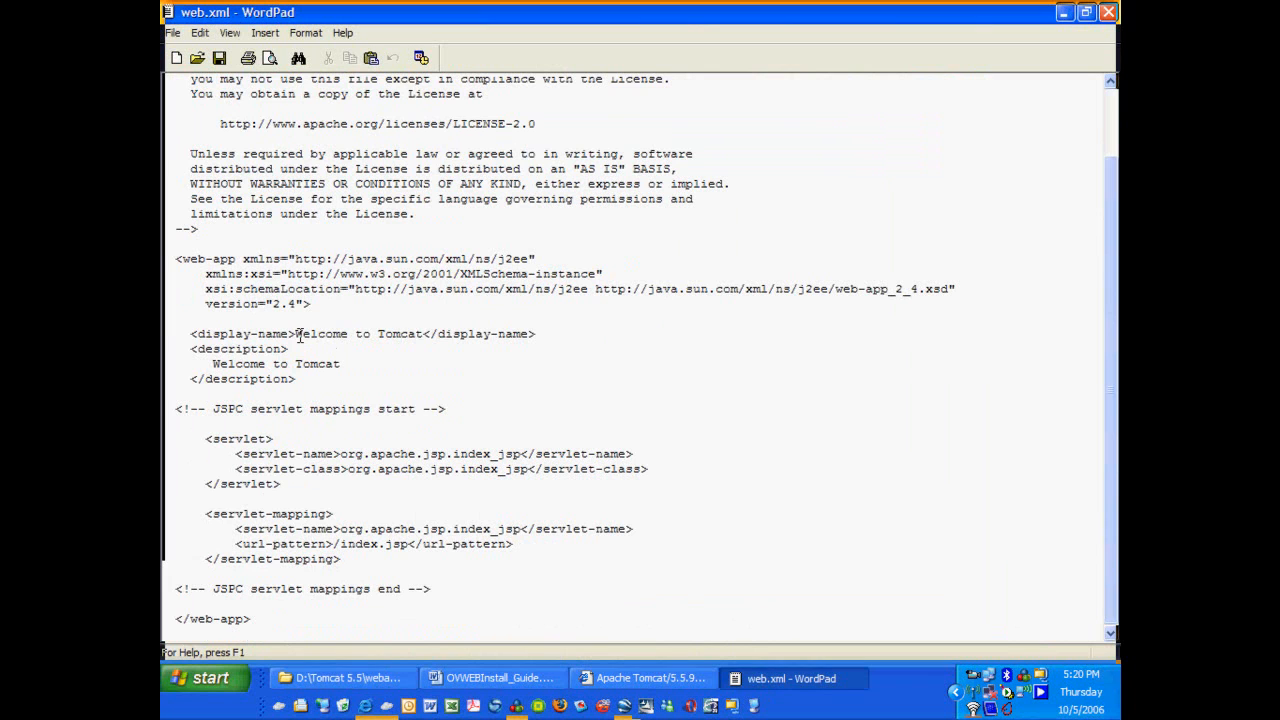
pyautogui.moveTo(296, 333); pyautogui.dragTo(424, 334)
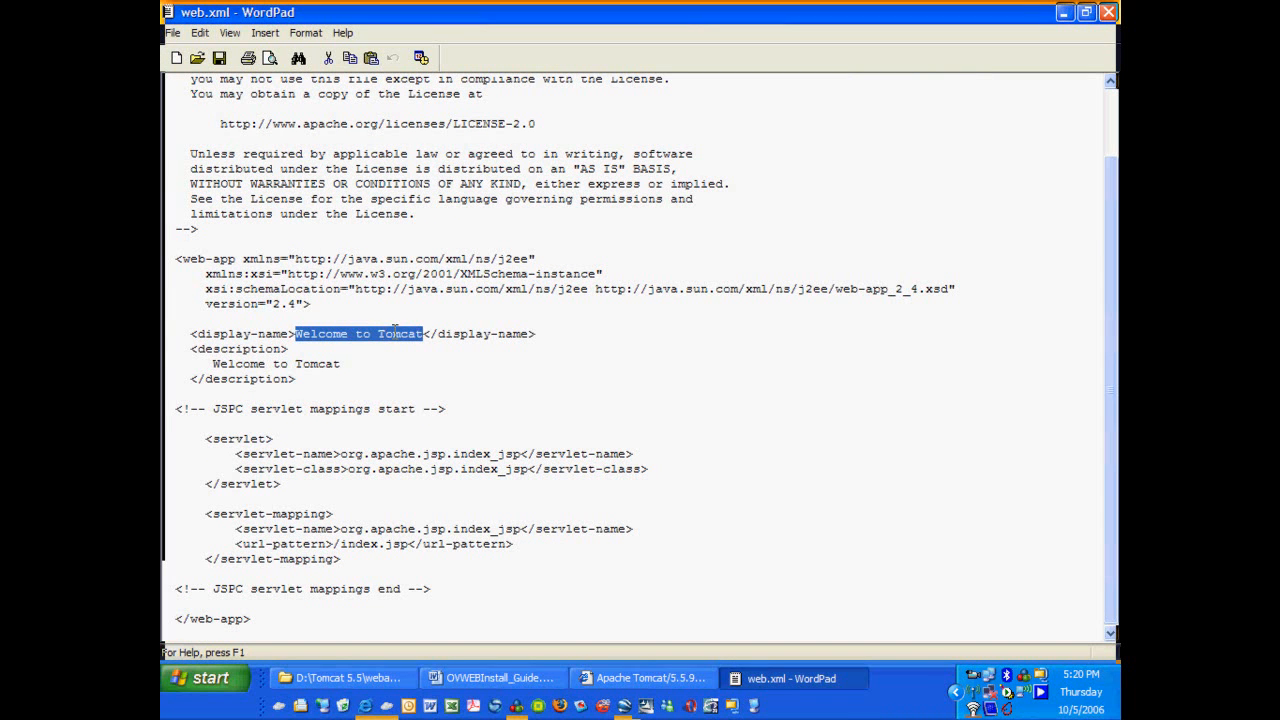
pyautogui.write('OutsideV')
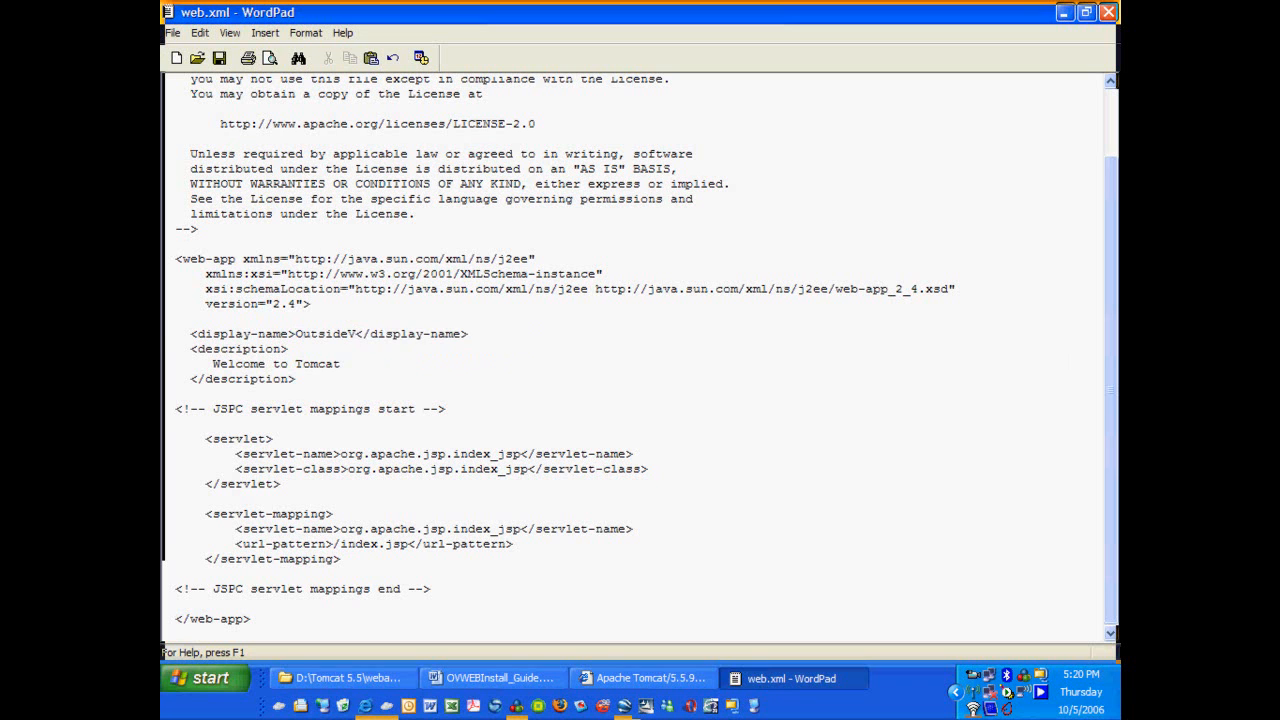
pyautogui.write('iewWEB Emulation')
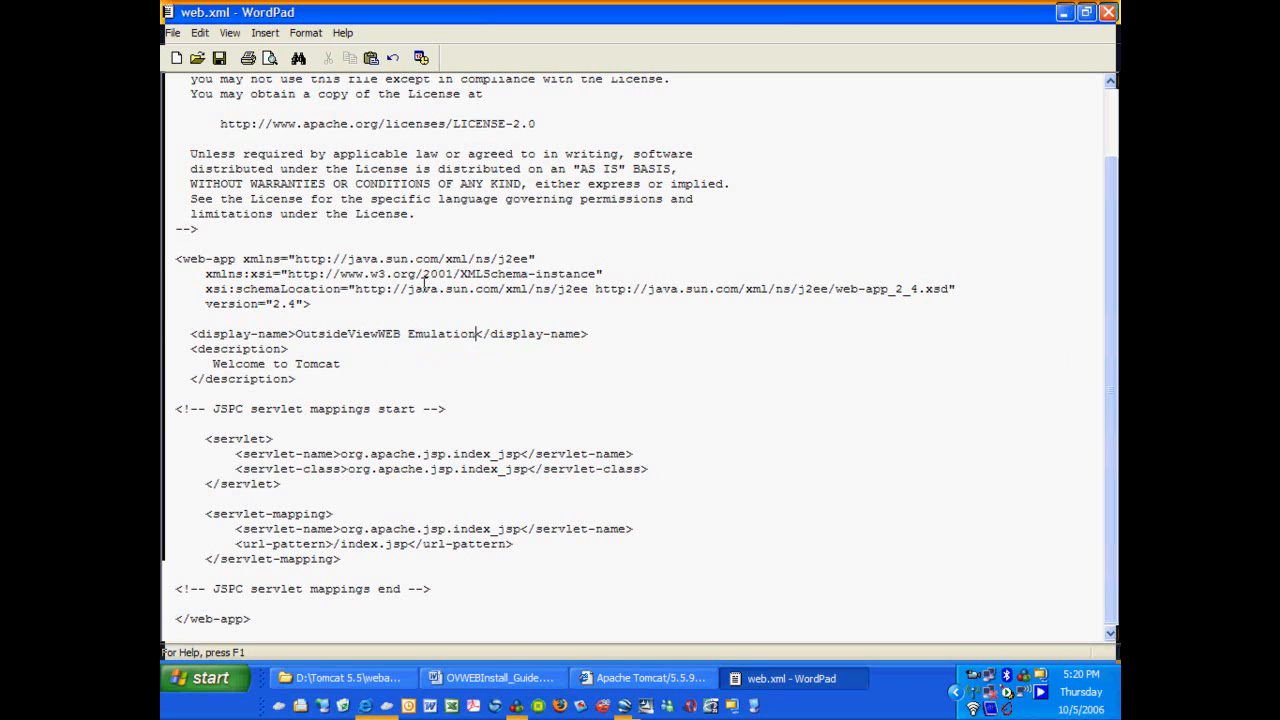
pyautogui.doubleClick(457, 334)
pyautogui.moveTo(457, 334); pyautogui.dragTo(356, 326)
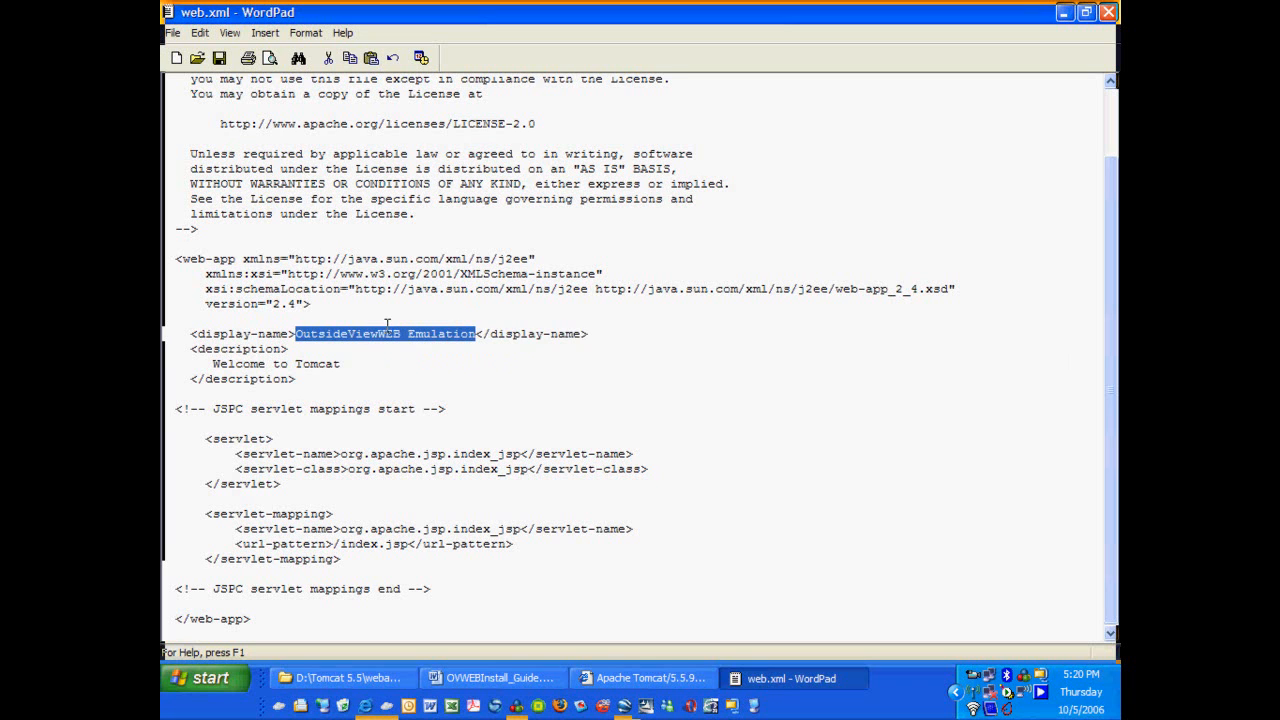
pyautogui.doubleClick(326, 366)
pyautogui.moveTo(326, 366); pyautogui.dragTo(213, 365)
pyautogui.hotkey('ctrl', 'v')
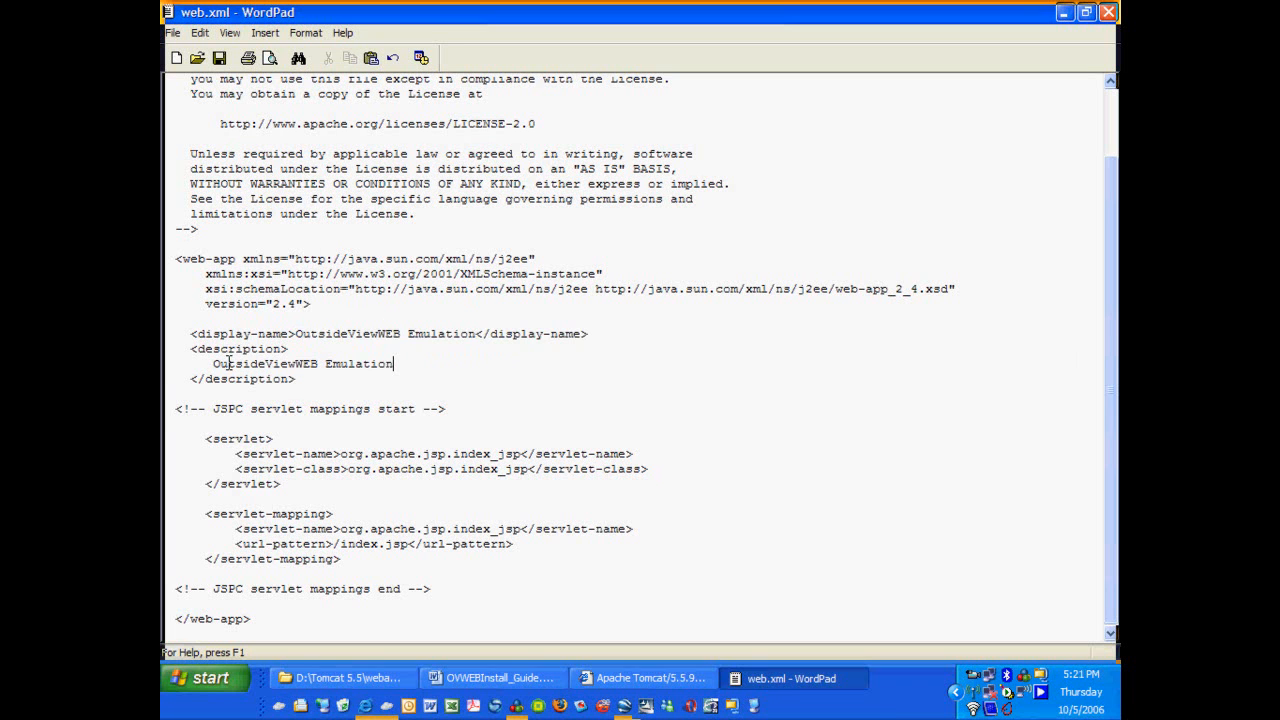
pyautogui.moveTo(196, 437); pyautogui.dragTo(390, 567)
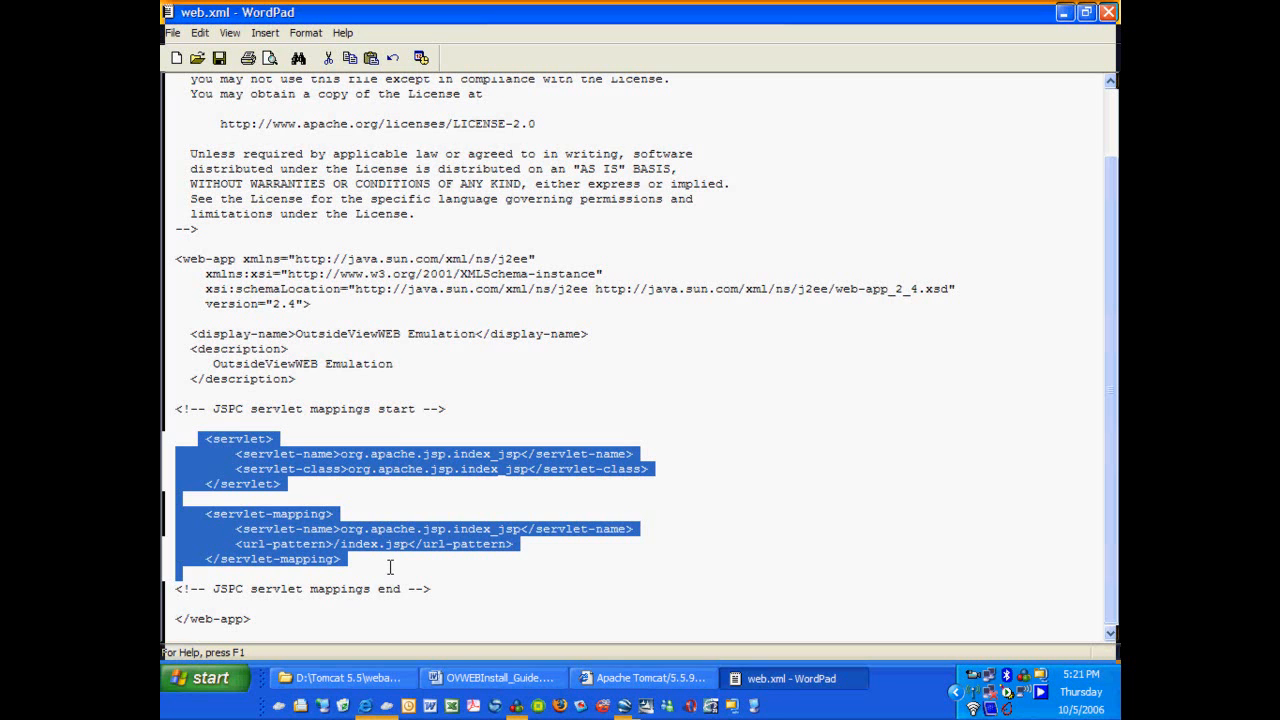
pyautogui.press('Delete')
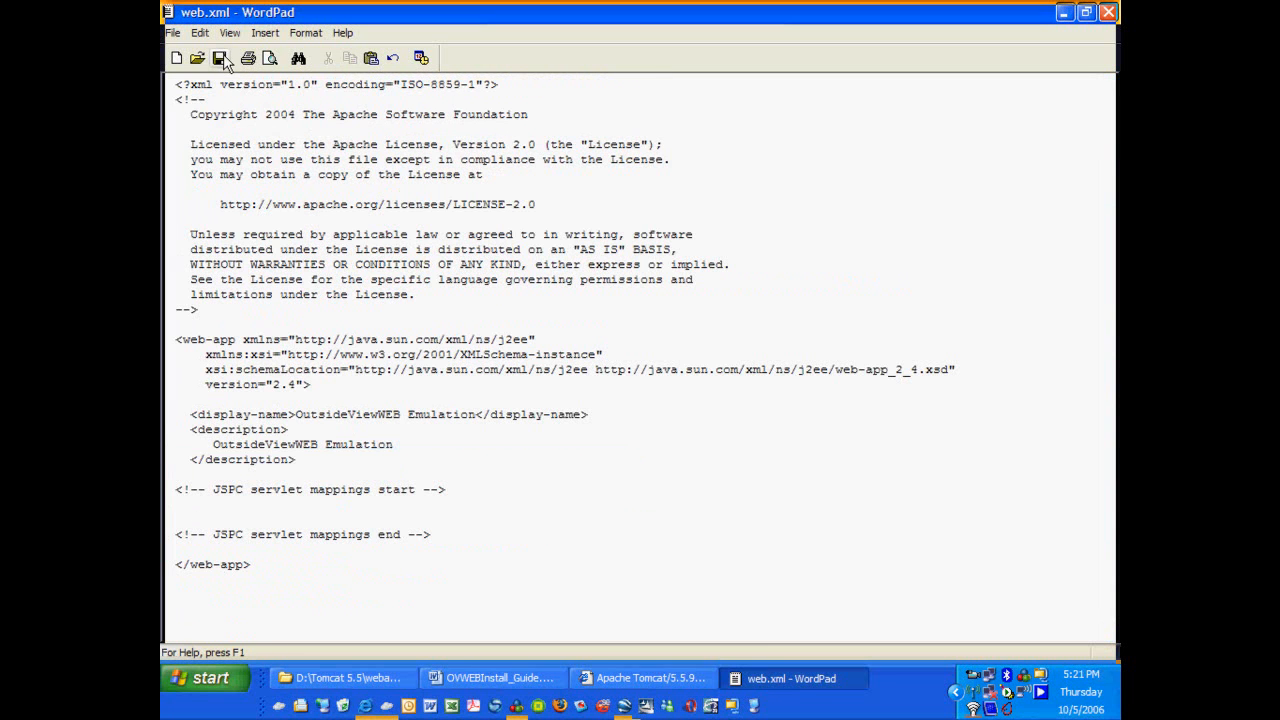
# Close web.xml, move up to the OVWeb_Emulation folder, and stop then restart the Tomcat service.
pyautogui.click(1109, 14)
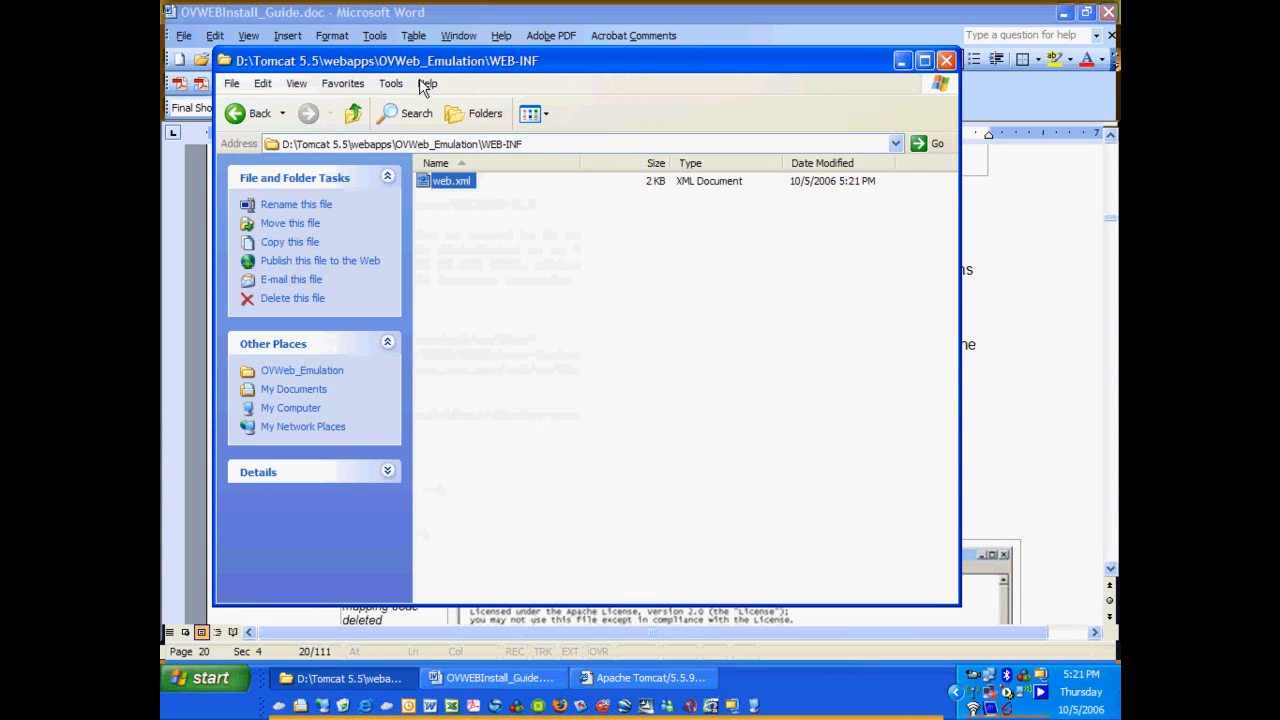
pyautogui.click(354, 114)
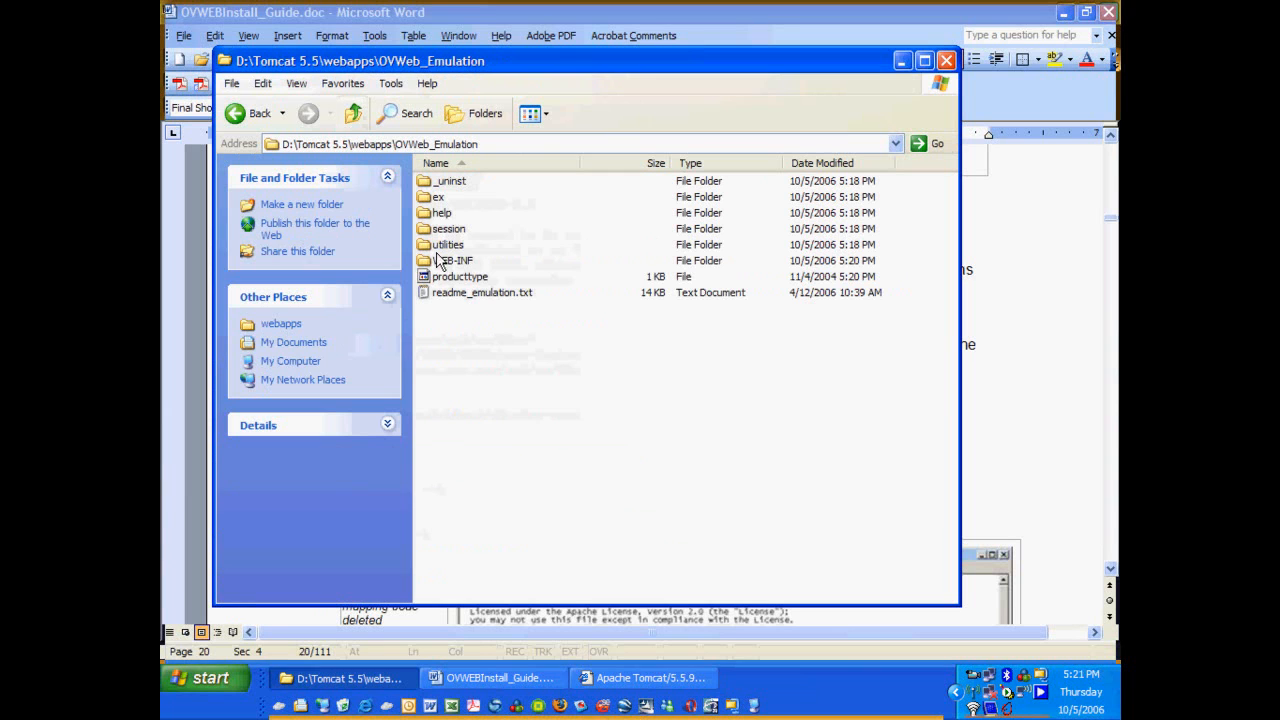
pyautogui.click(1008, 697)
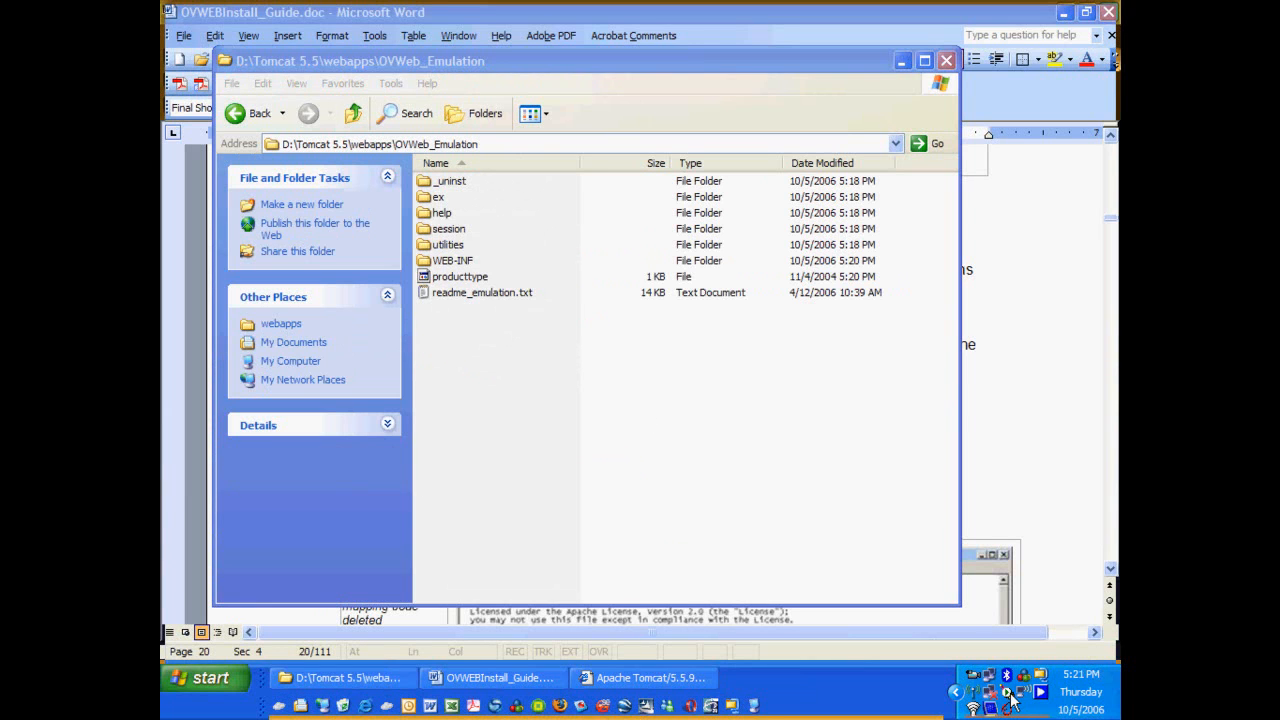
pyautogui.click(612, 481)
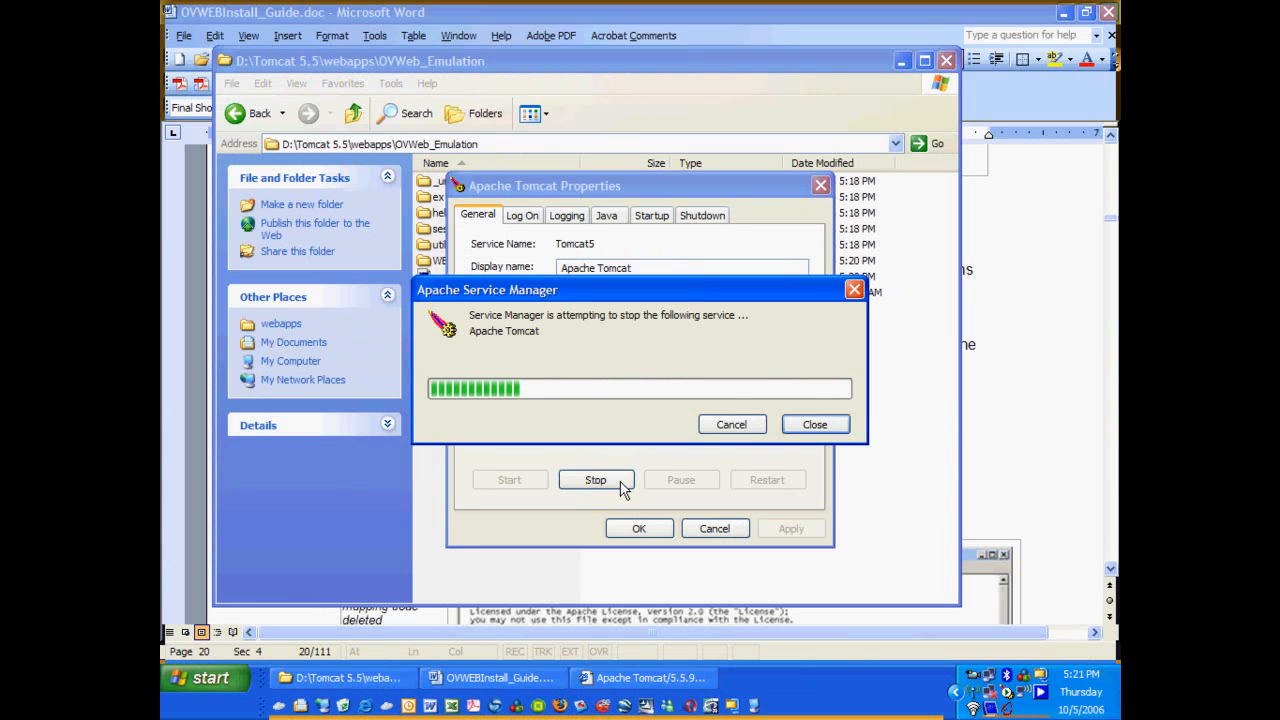
pyautogui.click(510, 481)
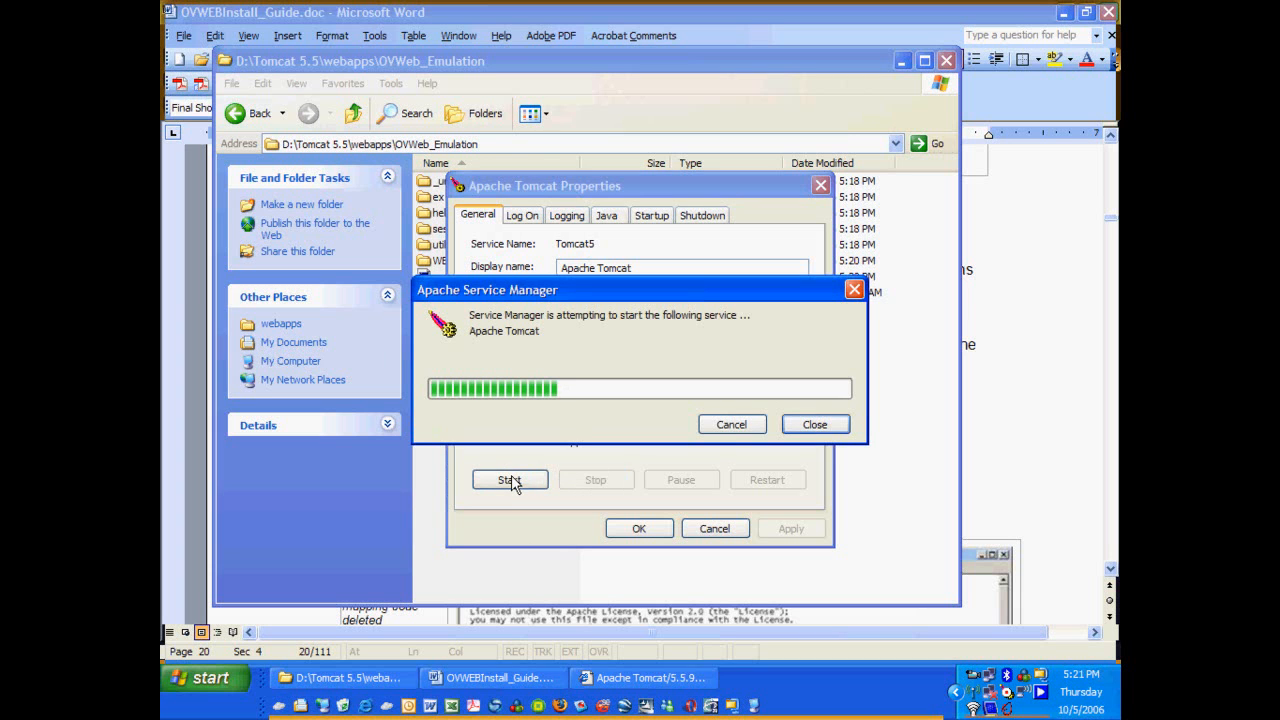
pyautogui.click(645, 530)
# Load localhost:8080/OVWeb_Emulation in the browser and open its session/ directory listing.
pyautogui.click(636, 678)
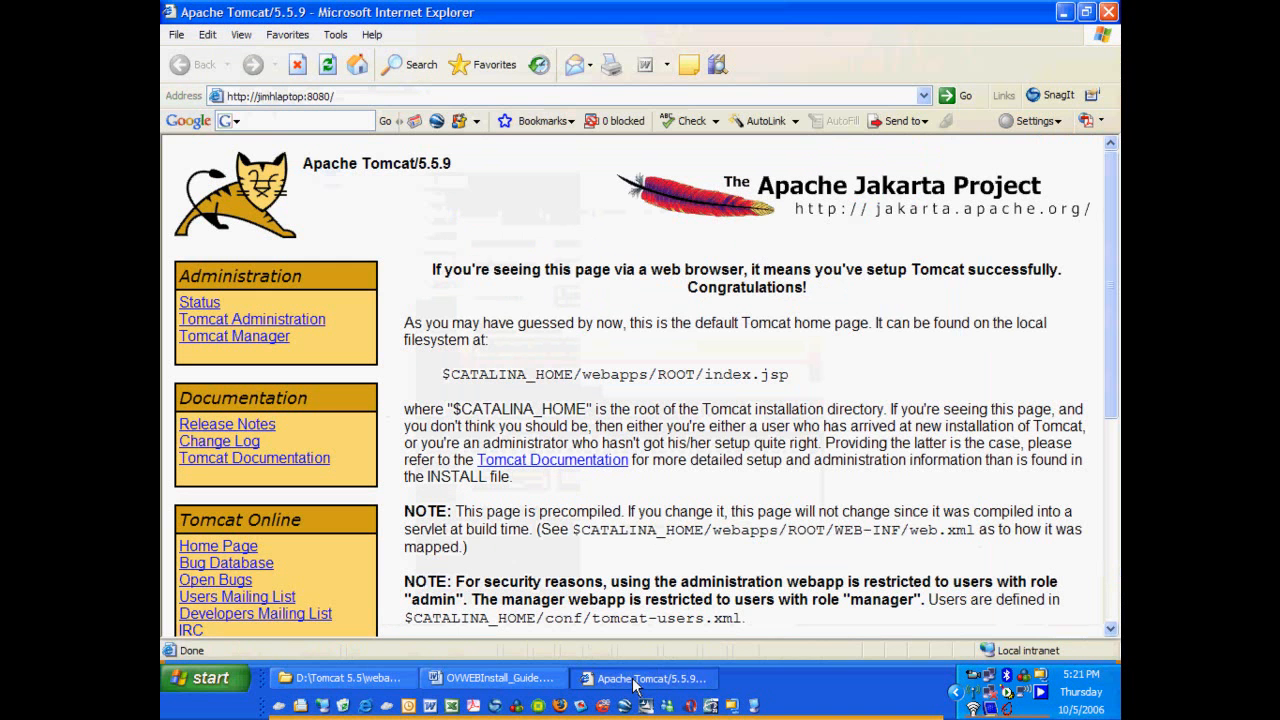
pyautogui.click(370, 96)
pyautogui.click(357, 96)
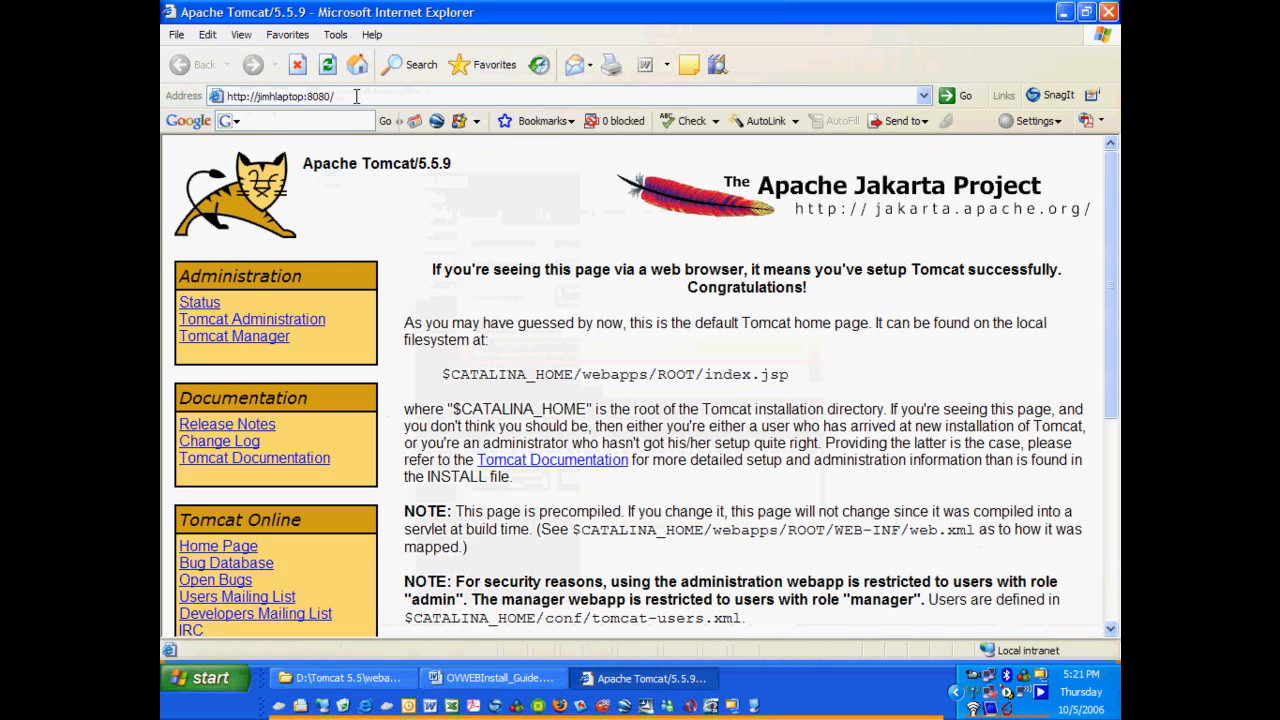
pyautogui.write('OV')
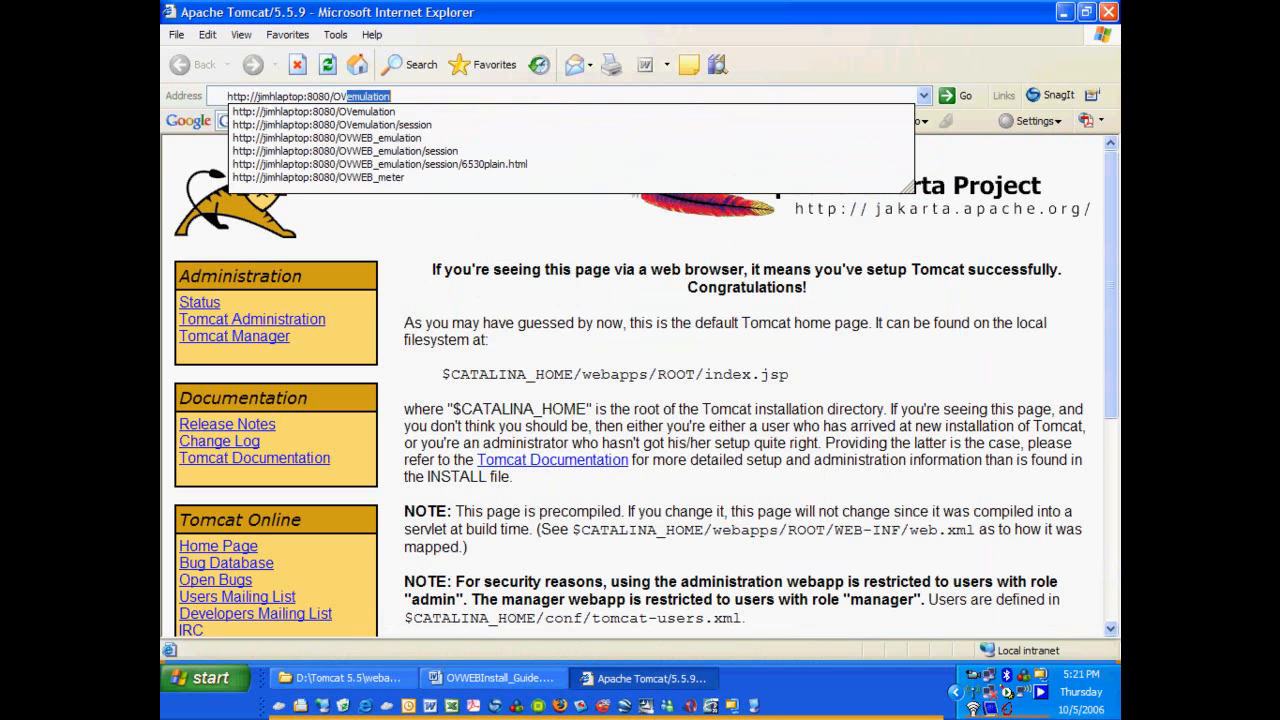
pyautogui.write('Web_')
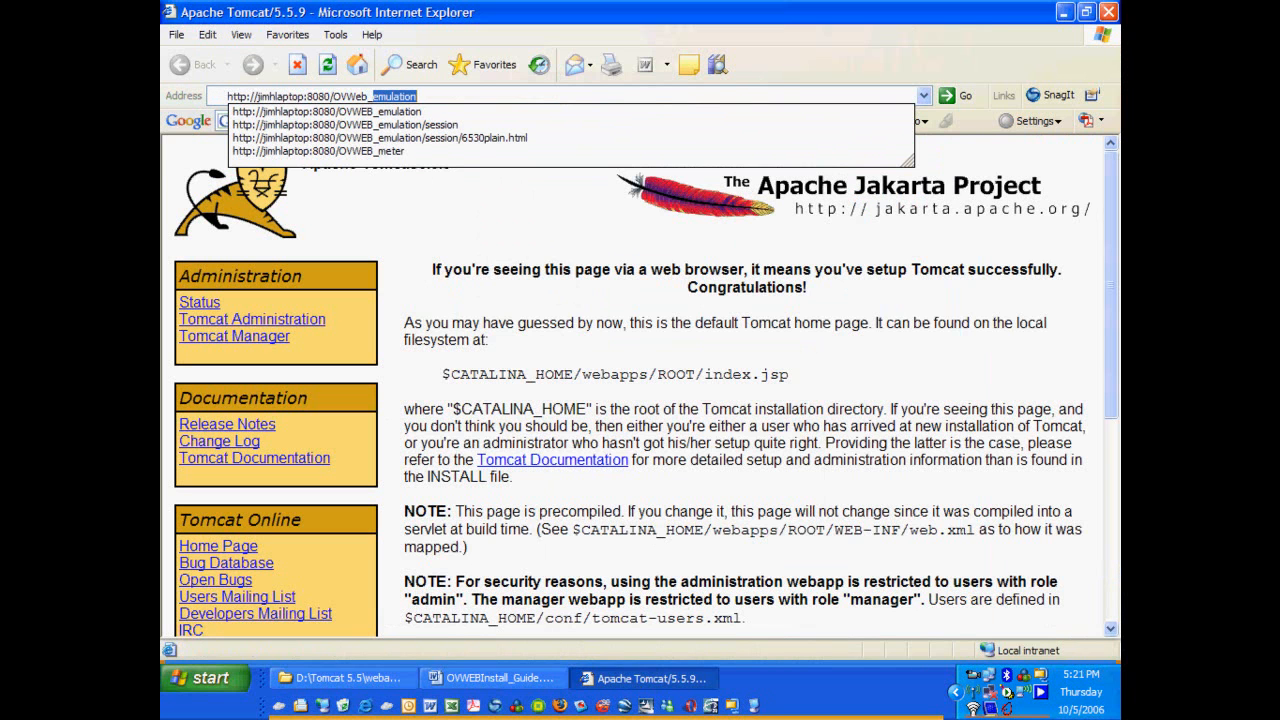
pyautogui.write('Emulation')
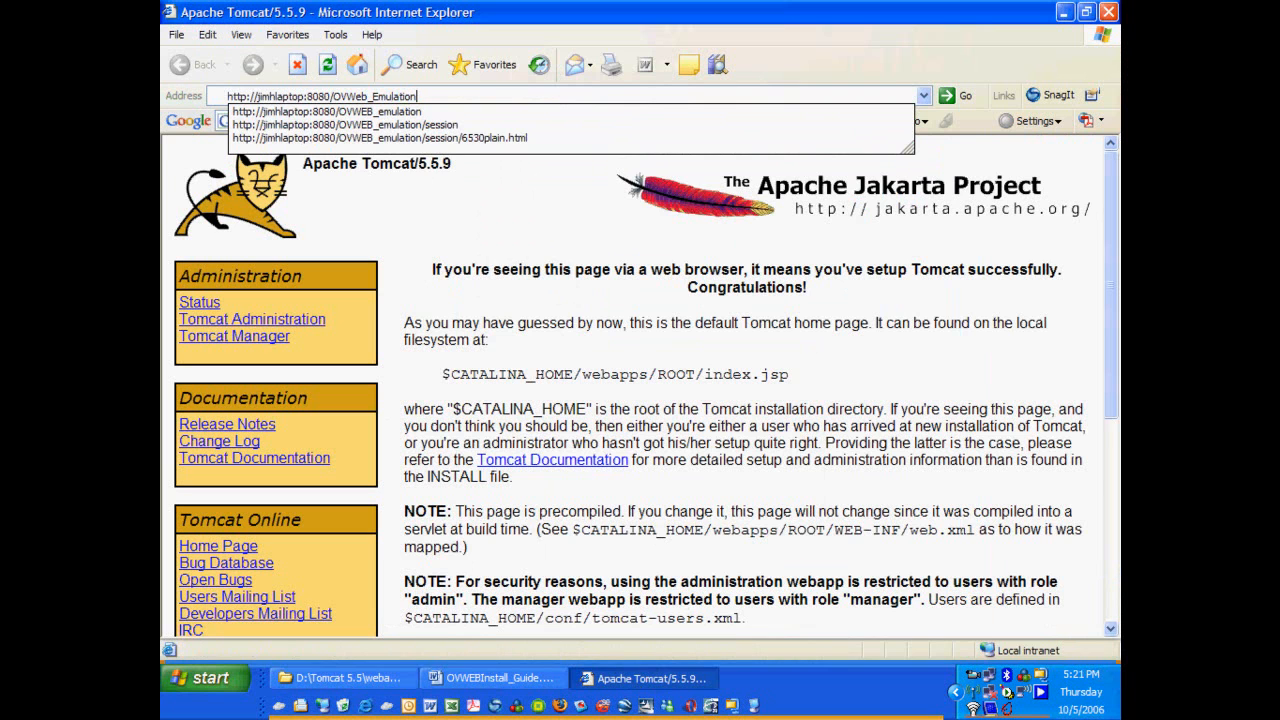
pyautogui.press('Return')
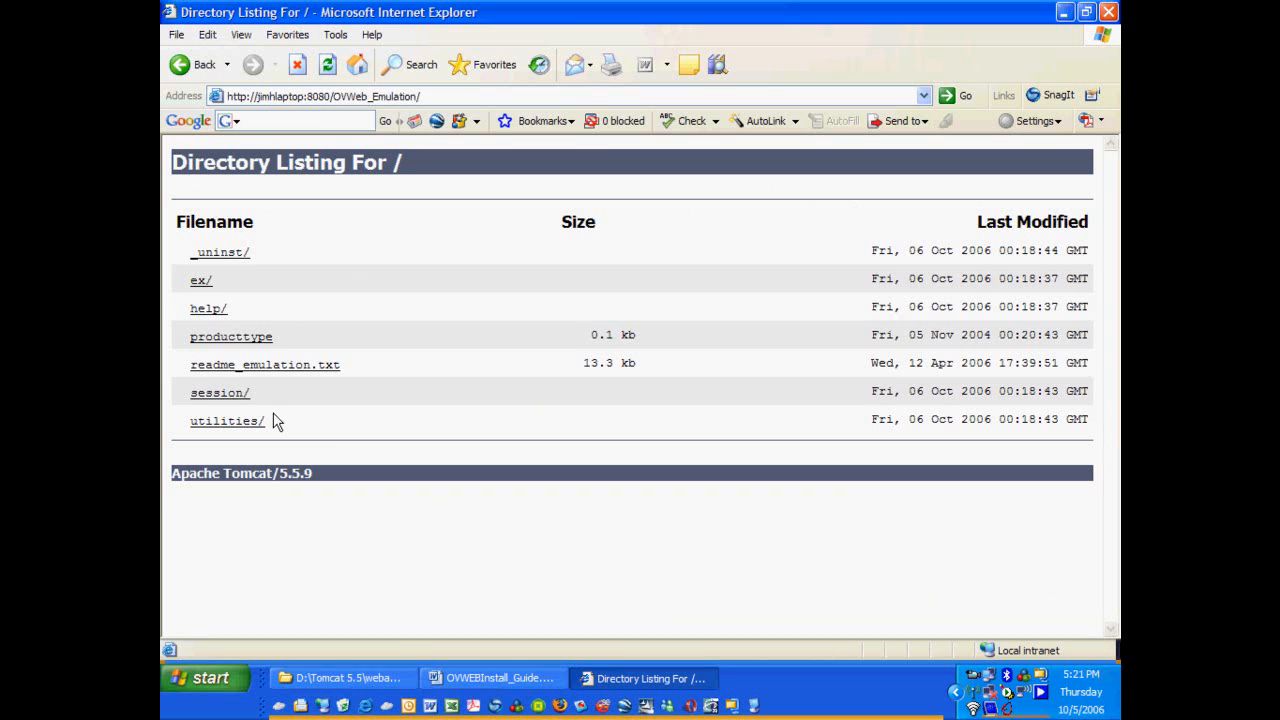
pyautogui.click(219, 394)
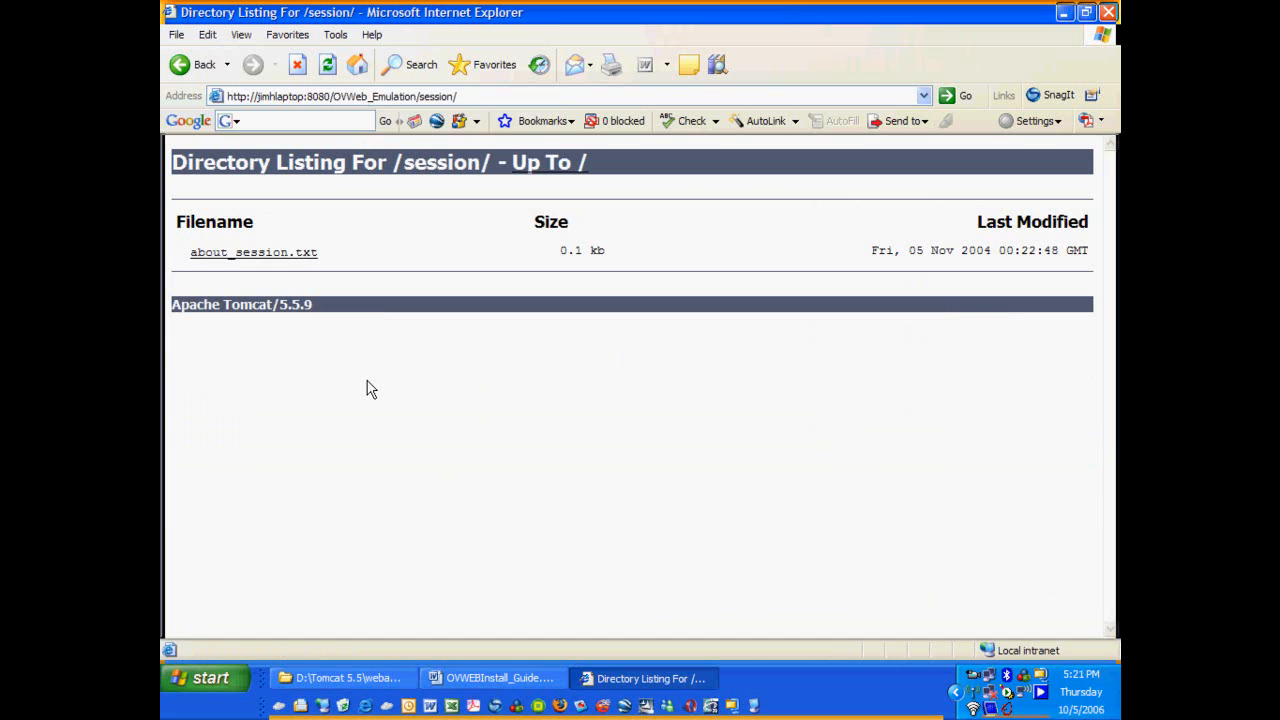
# Browse to C:\Documents and Settings\user\outsideviewweb\upload\session.
pyautogui.click(303, 680)
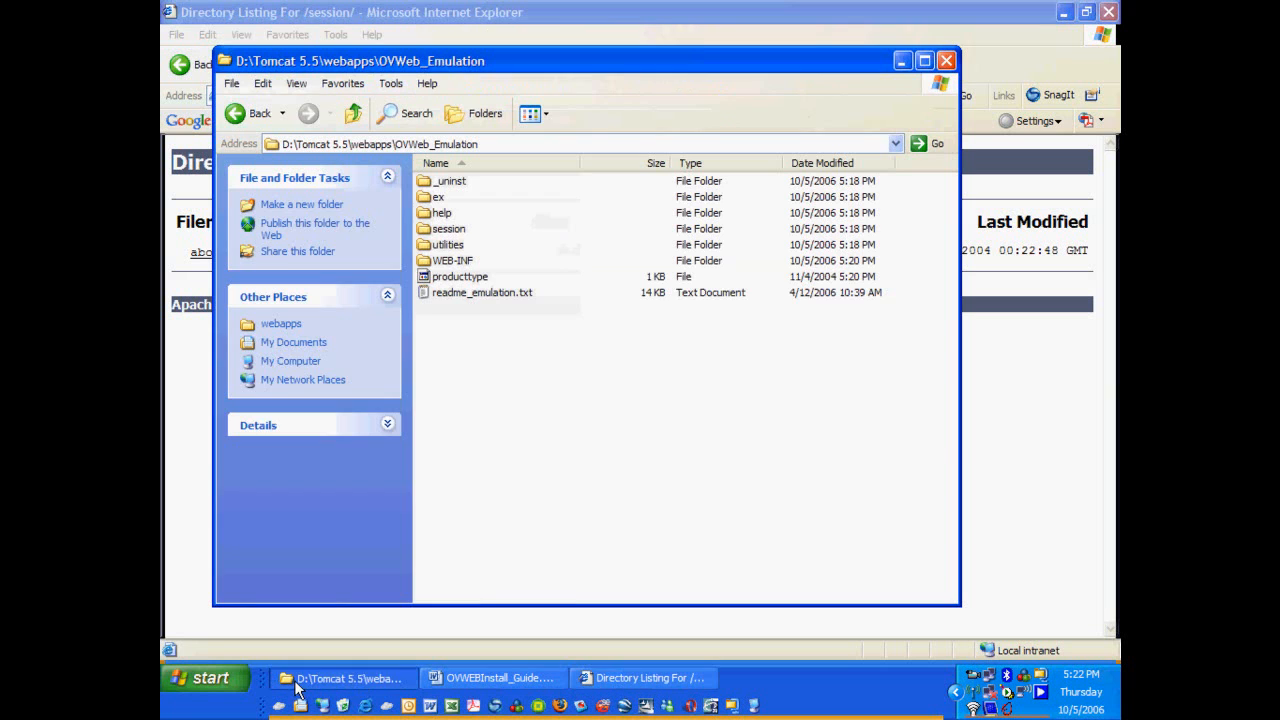
pyautogui.click(292, 361)
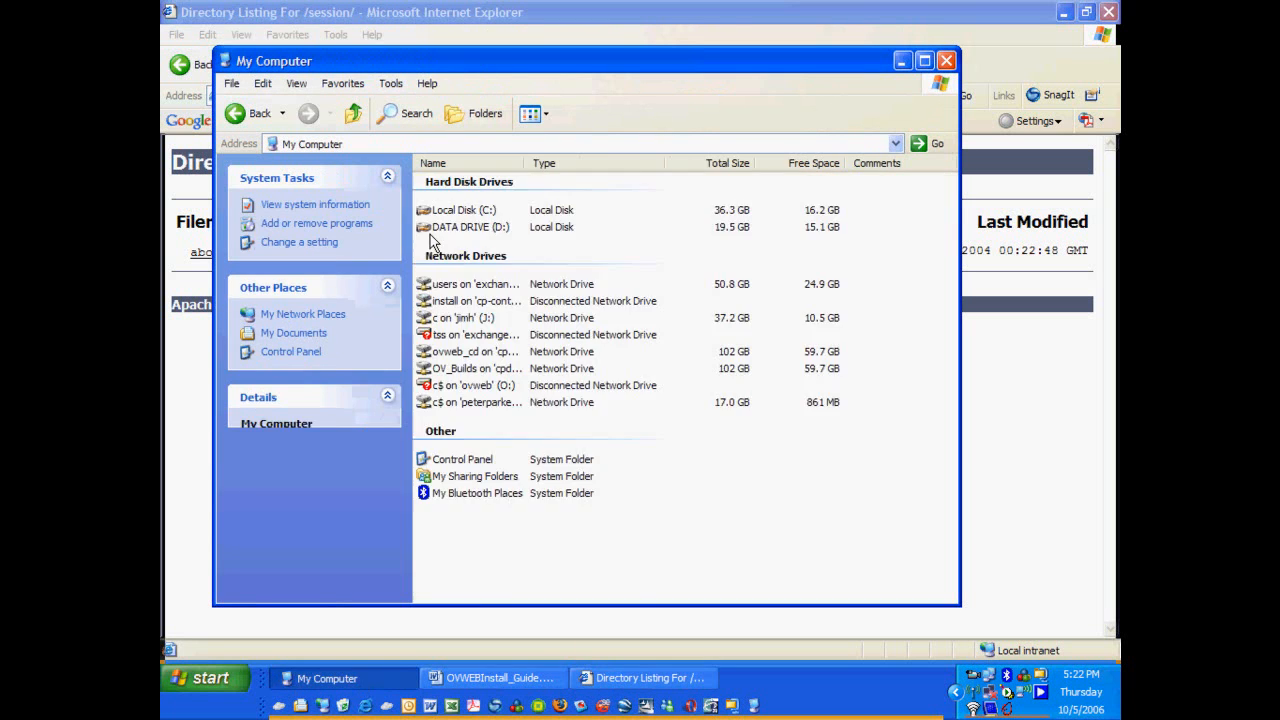
pyautogui.doubleClick(463, 211)
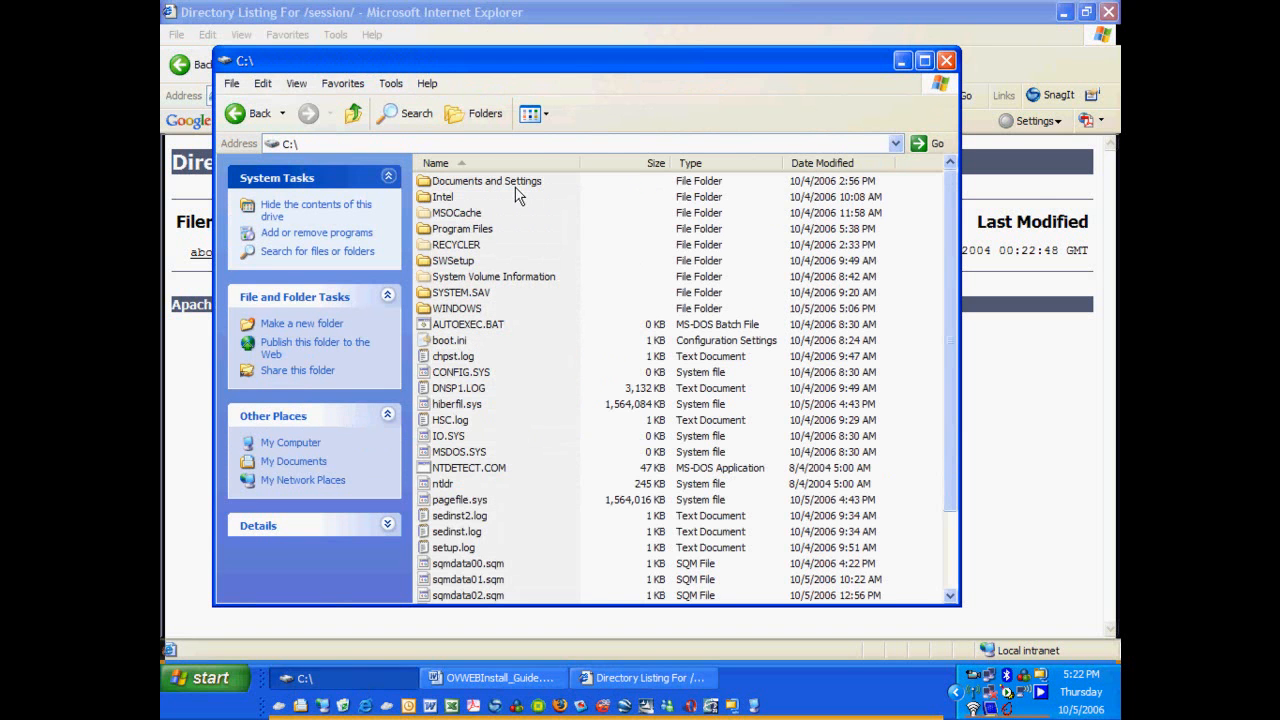
pyautogui.click(452, 180)
pyautogui.doubleClick(452, 180)
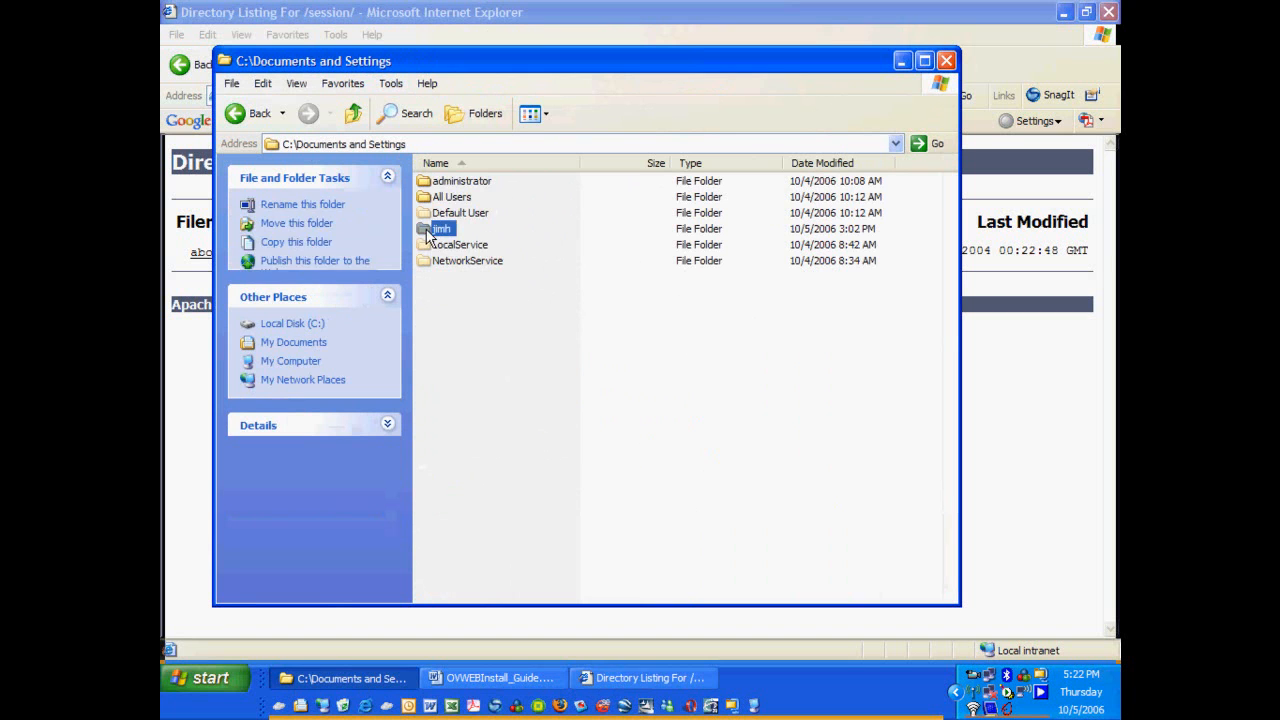
pyautogui.doubleClick(445, 229)
pyautogui.doubleClick(467, 357)
pyautogui.doubleClick(447, 197)
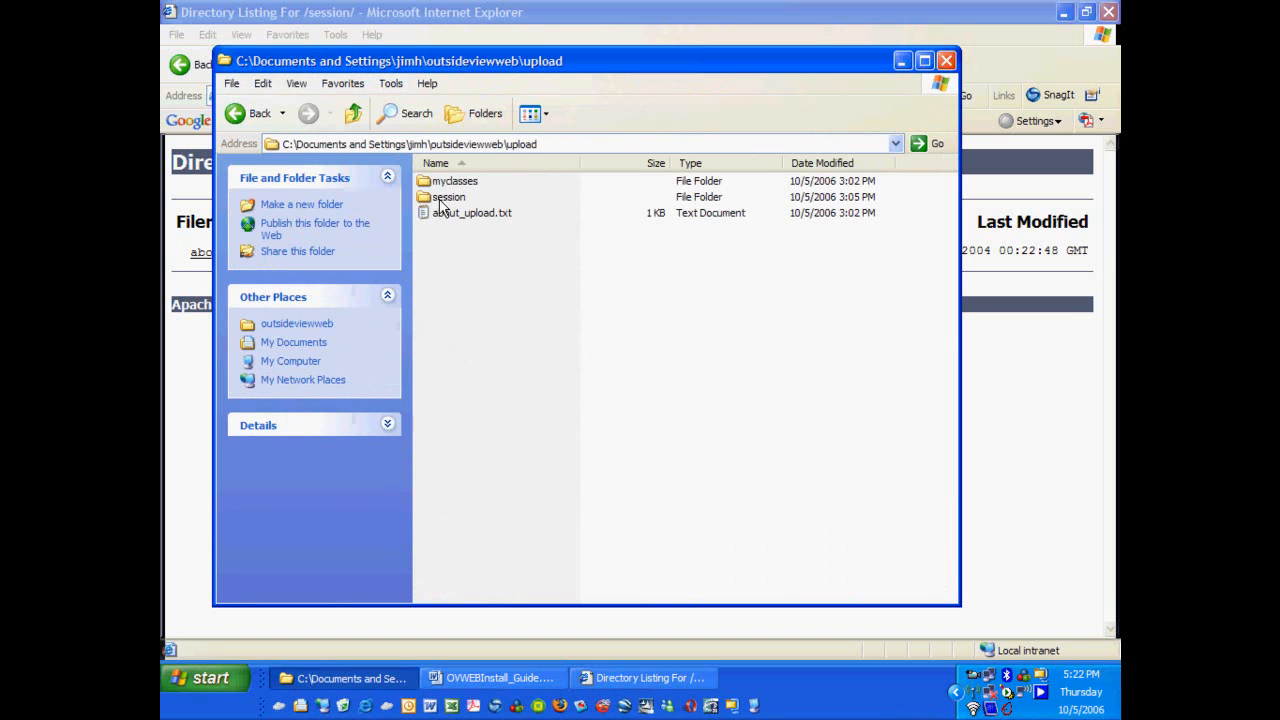
pyautogui.click(448, 198)
pyautogui.doubleClick(448, 197)
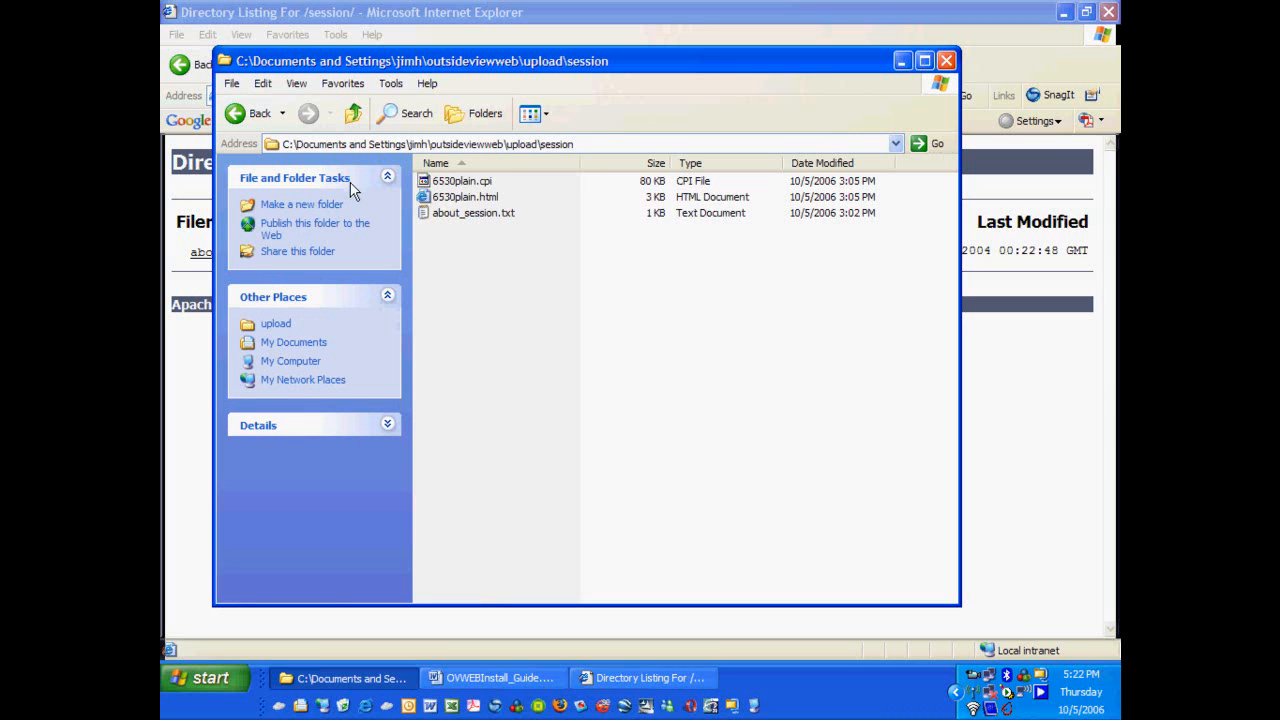
# Copy 6530plain.html and 6530plain.cpi, then return to My Computer.
pyautogui.click(478, 198)
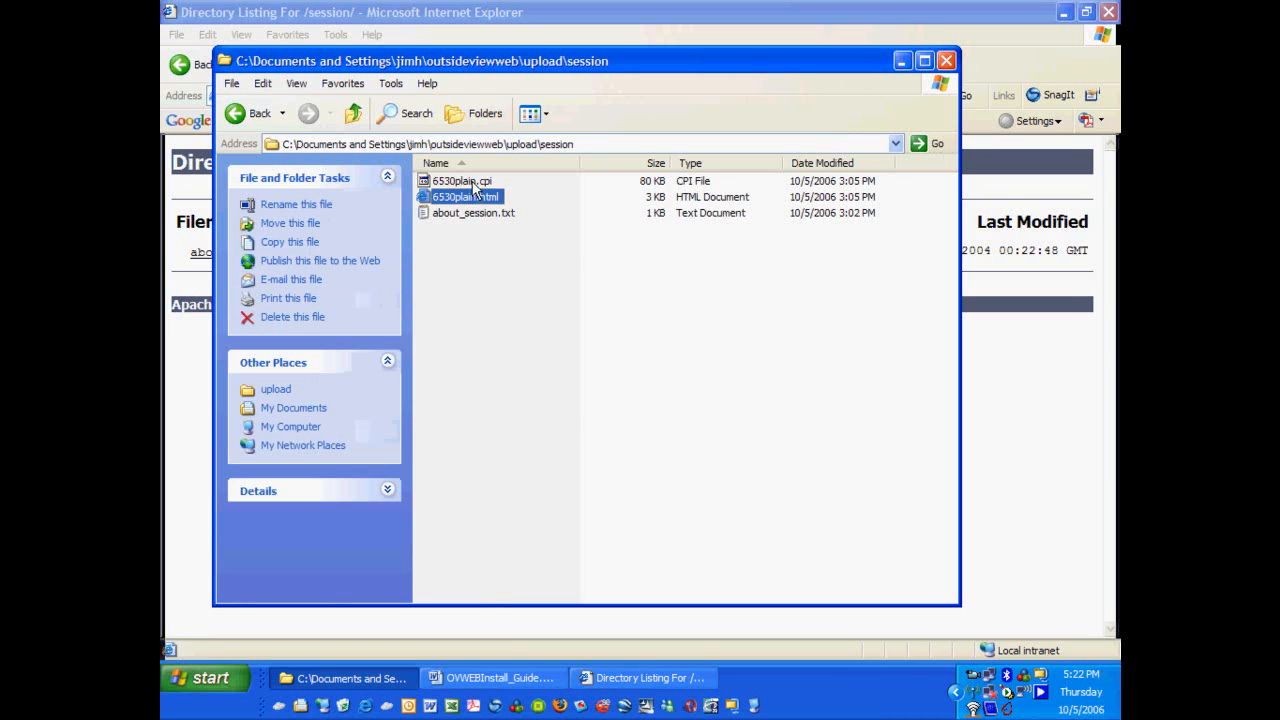
pyautogui.keyDown('ctrl'); pyautogui.click(475, 183); pyautogui.keyUp('ctrl')
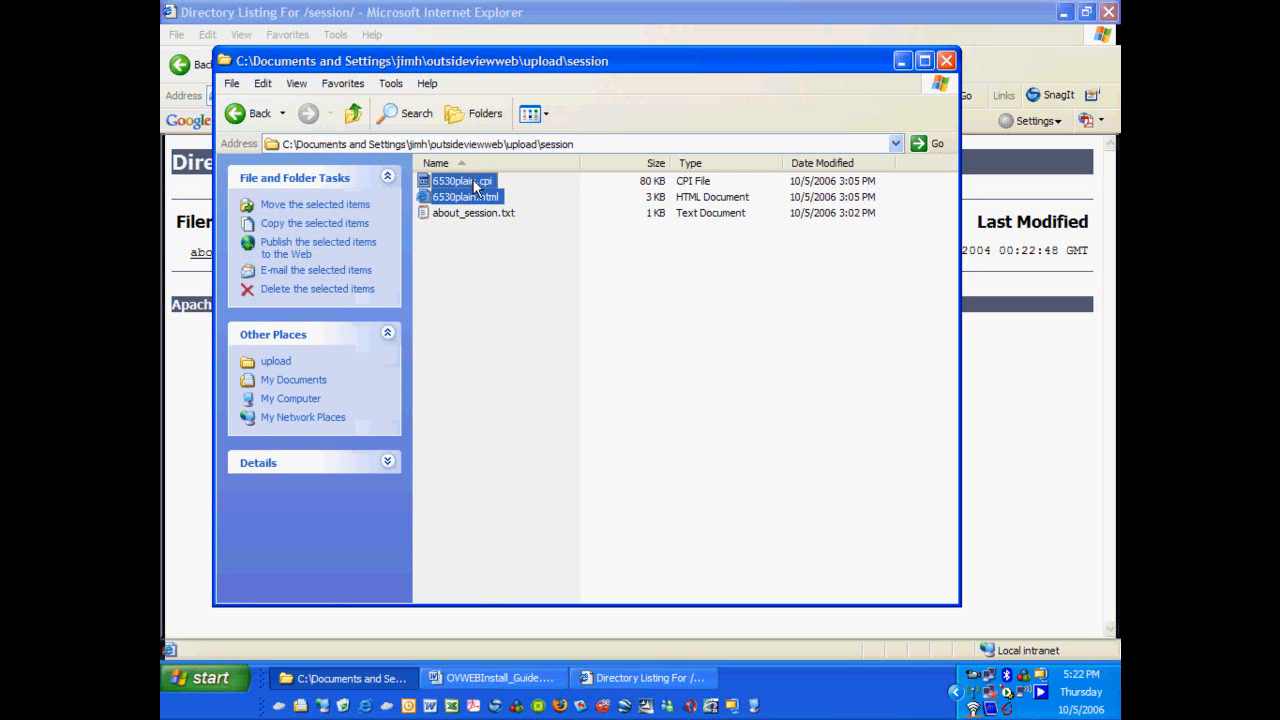
pyautogui.click(263, 84)
pyautogui.click(276, 143)
pyautogui.click(290, 399)
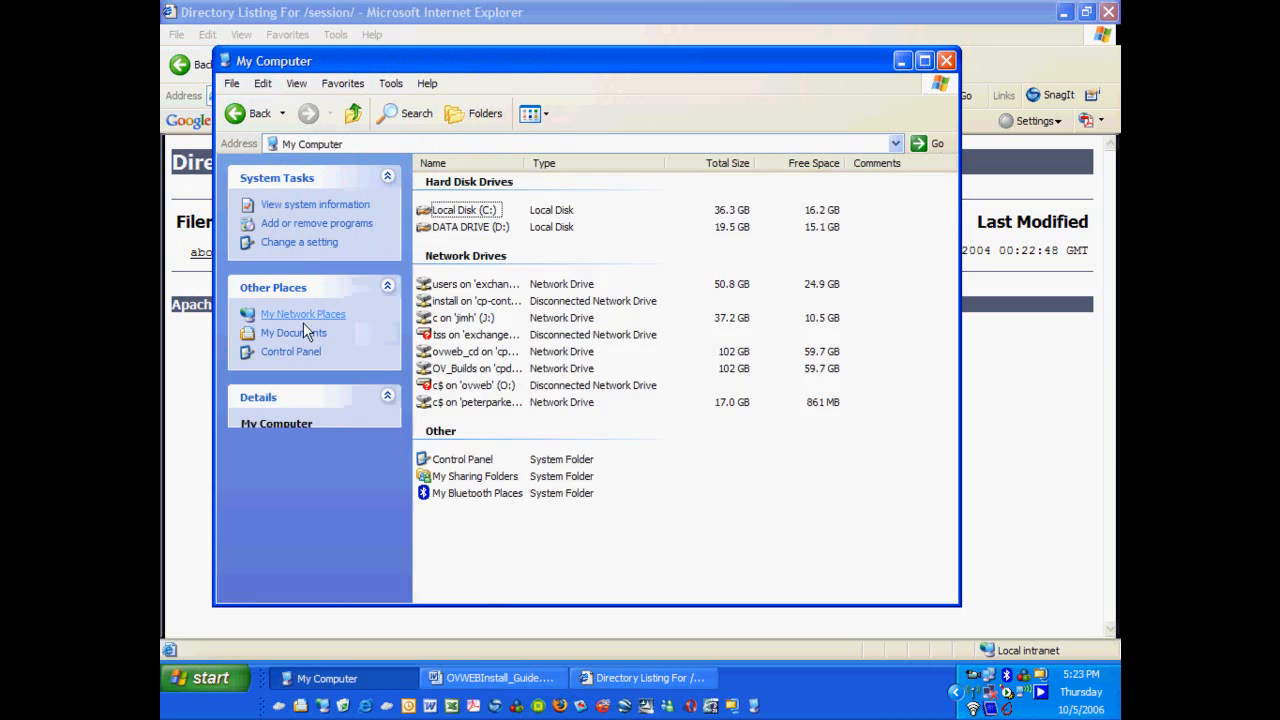
# Paste the 6530plain files into D:\Tomcat 5.5\webapps\OVWeb_Emulation\session, then minimize Explorer.
pyautogui.doubleClick(457, 228)
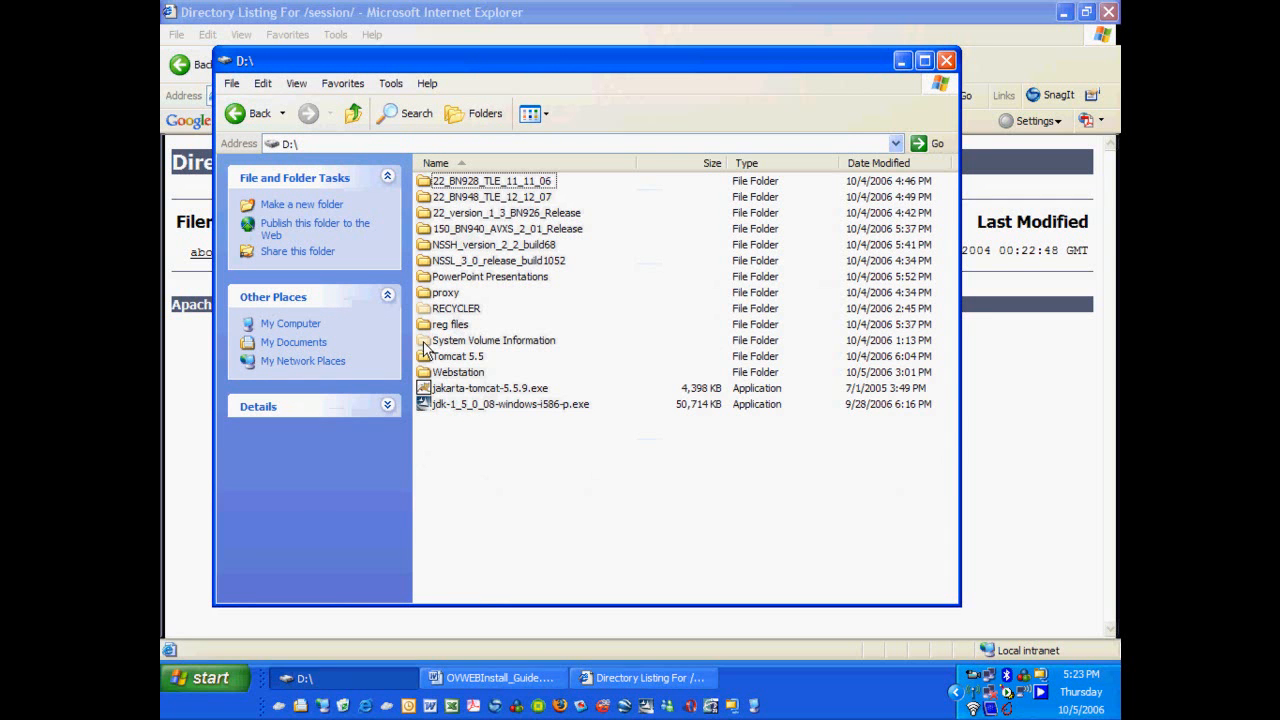
pyautogui.doubleClick(452, 358)
pyautogui.click(452, 293)
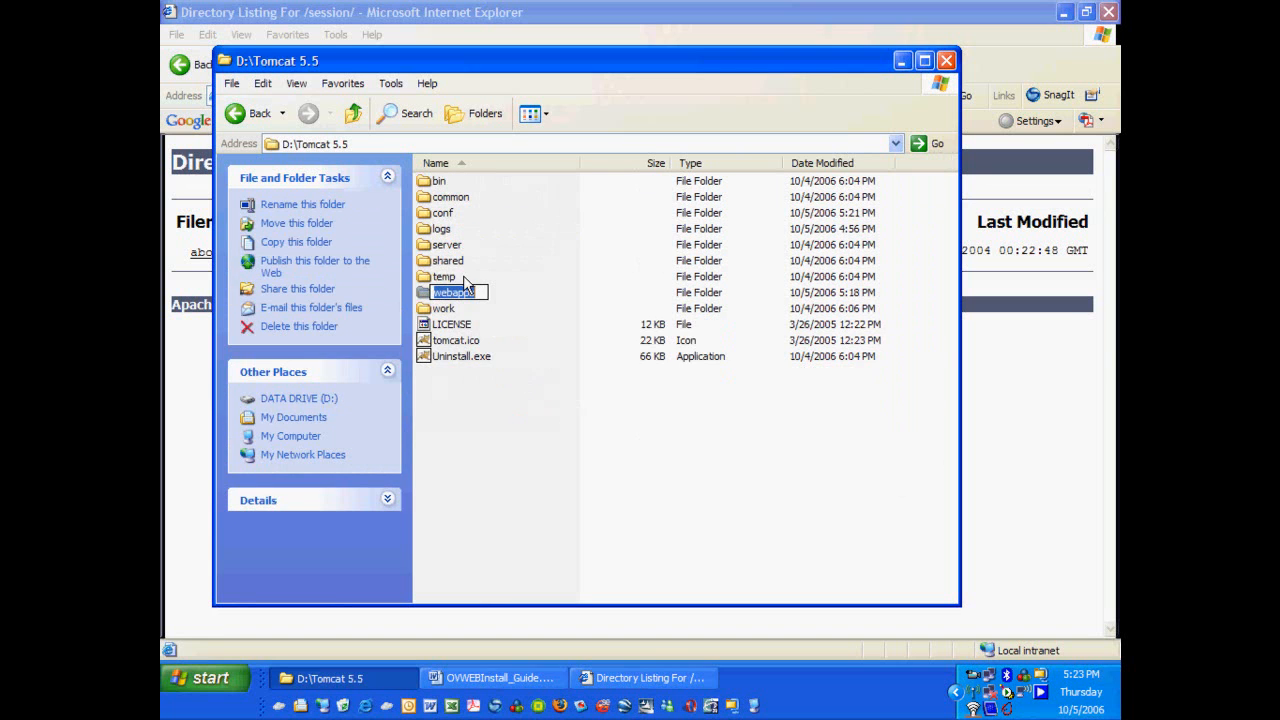
pyautogui.doubleClick(452, 294)
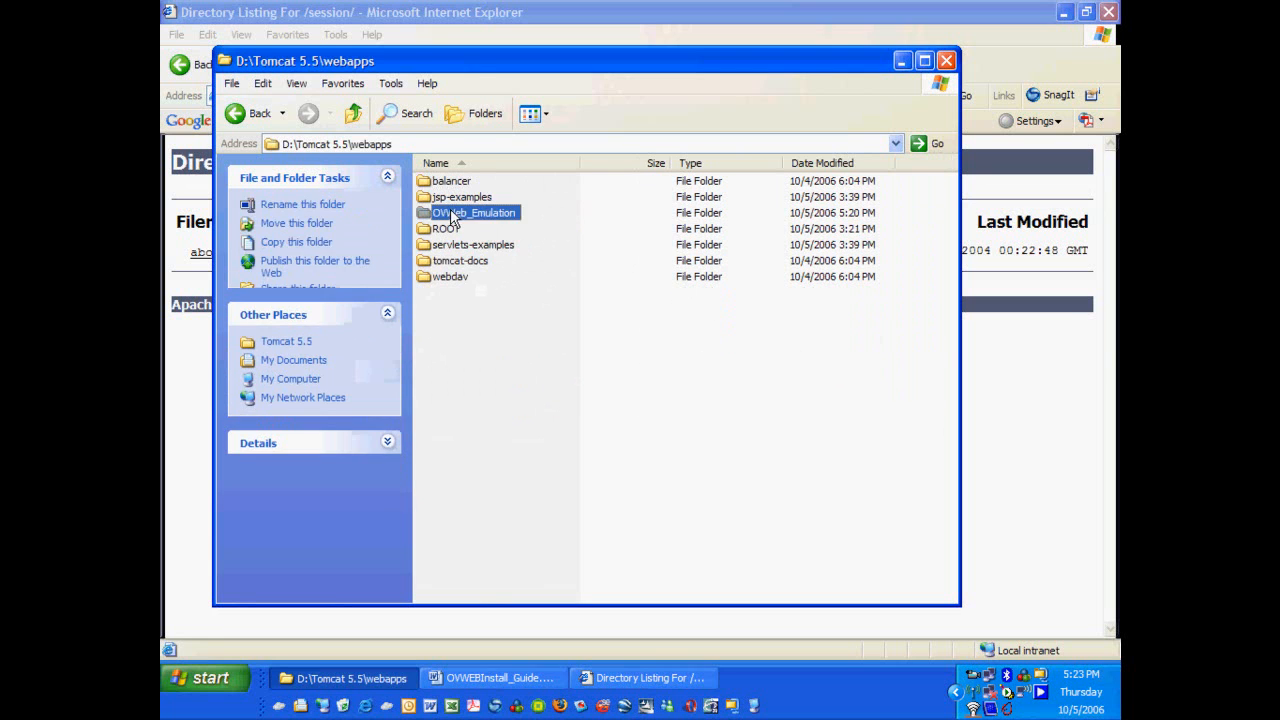
pyautogui.doubleClick(453, 214)
pyautogui.doubleClick(425, 233)
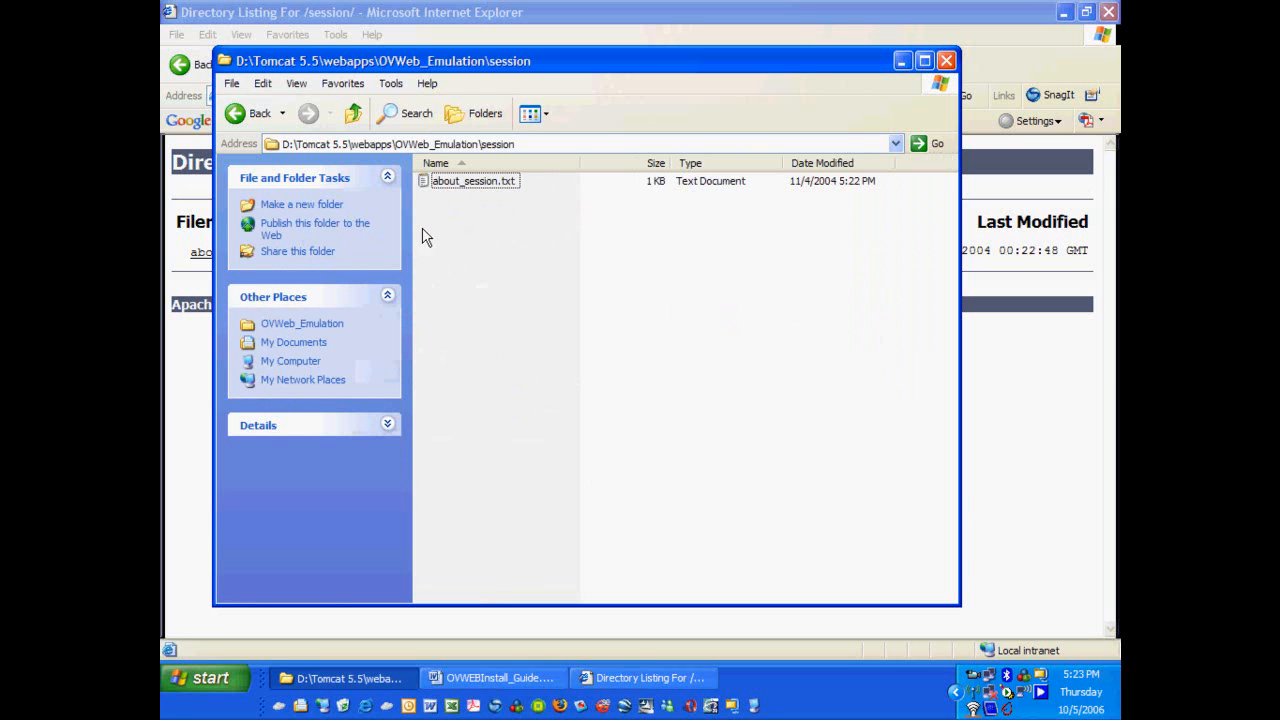
pyautogui.rightClick(478, 246)
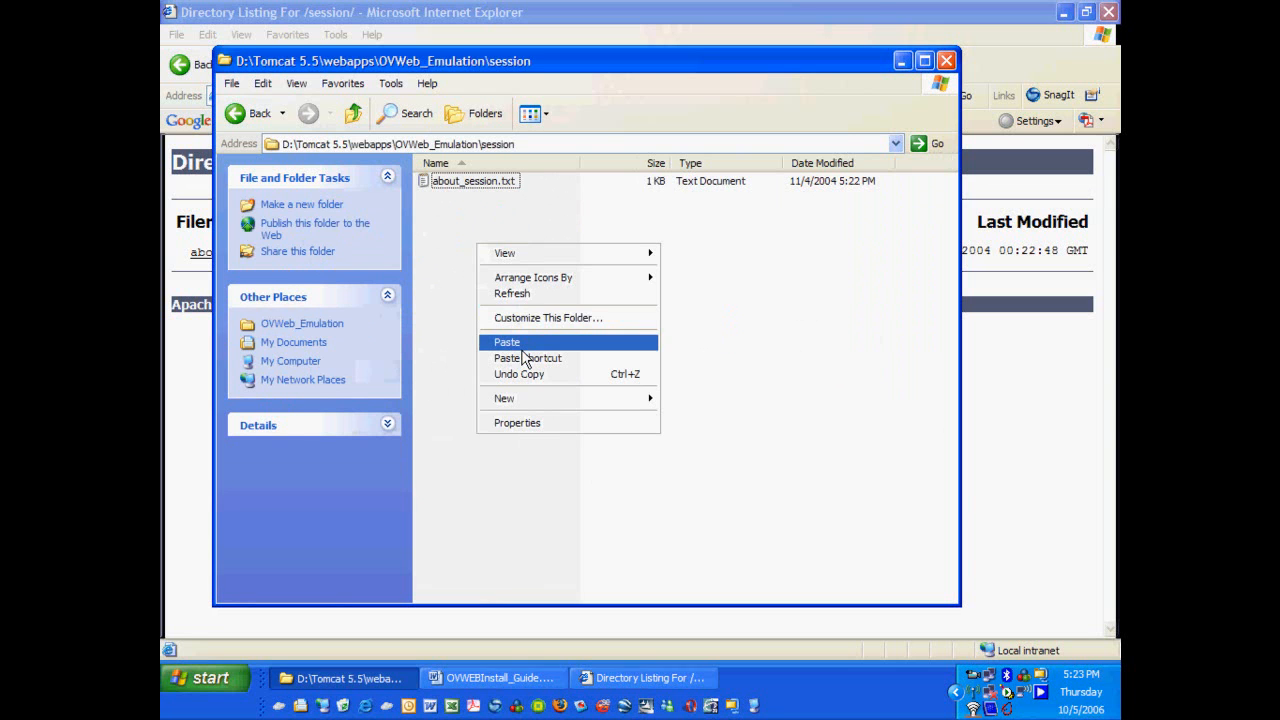
pyautogui.click(510, 343)
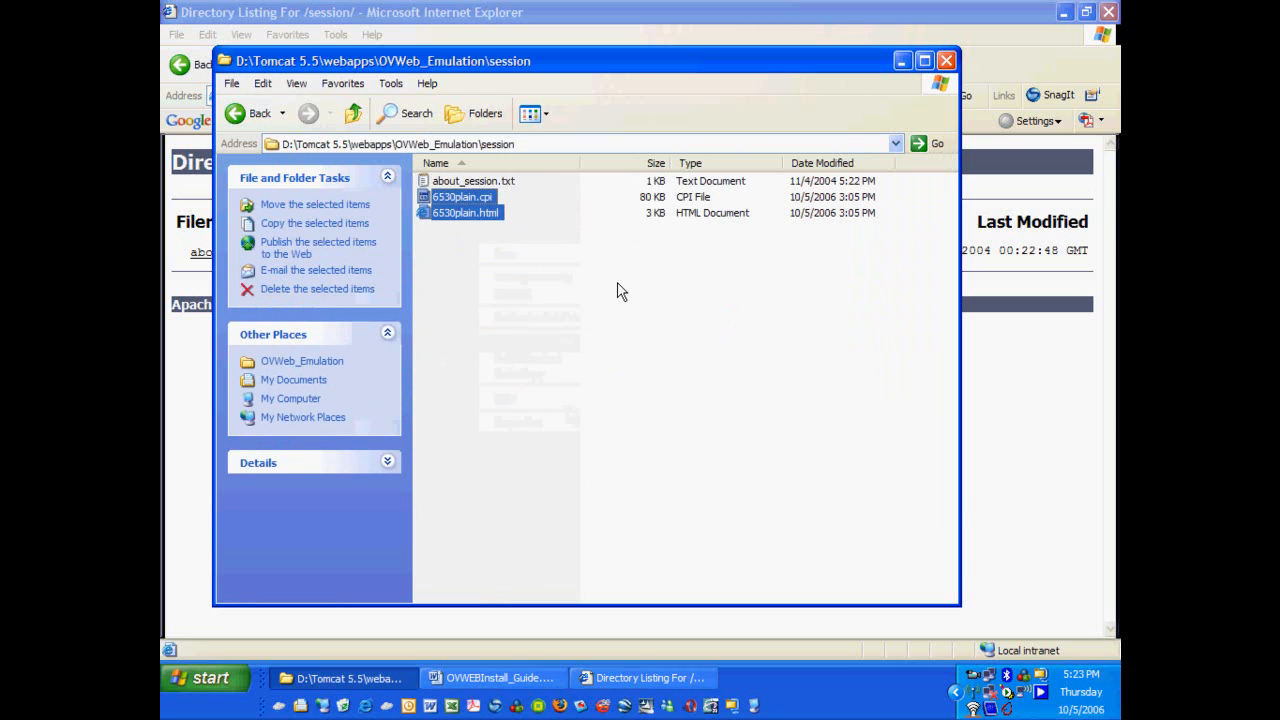
pyautogui.click(902, 62)
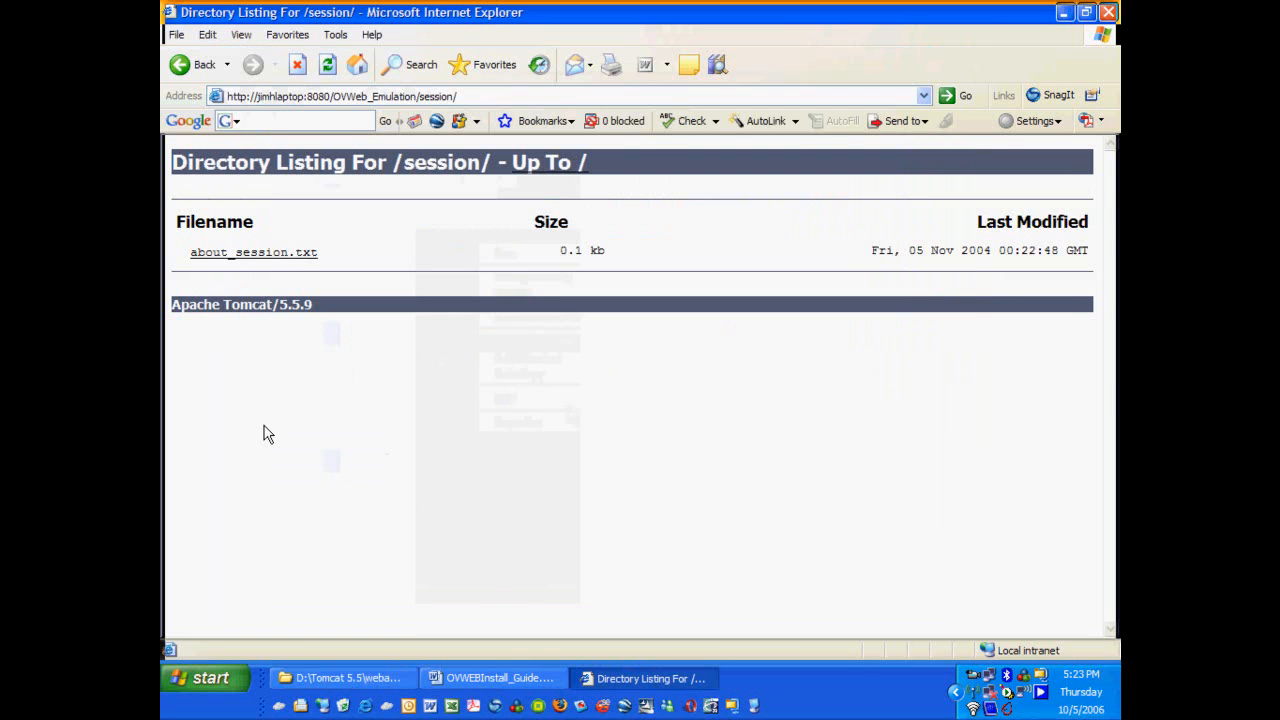
# Refresh the session listing and launch 6530plain.html, reaching the TACL 1> prompt.
pyautogui.click(327, 65)
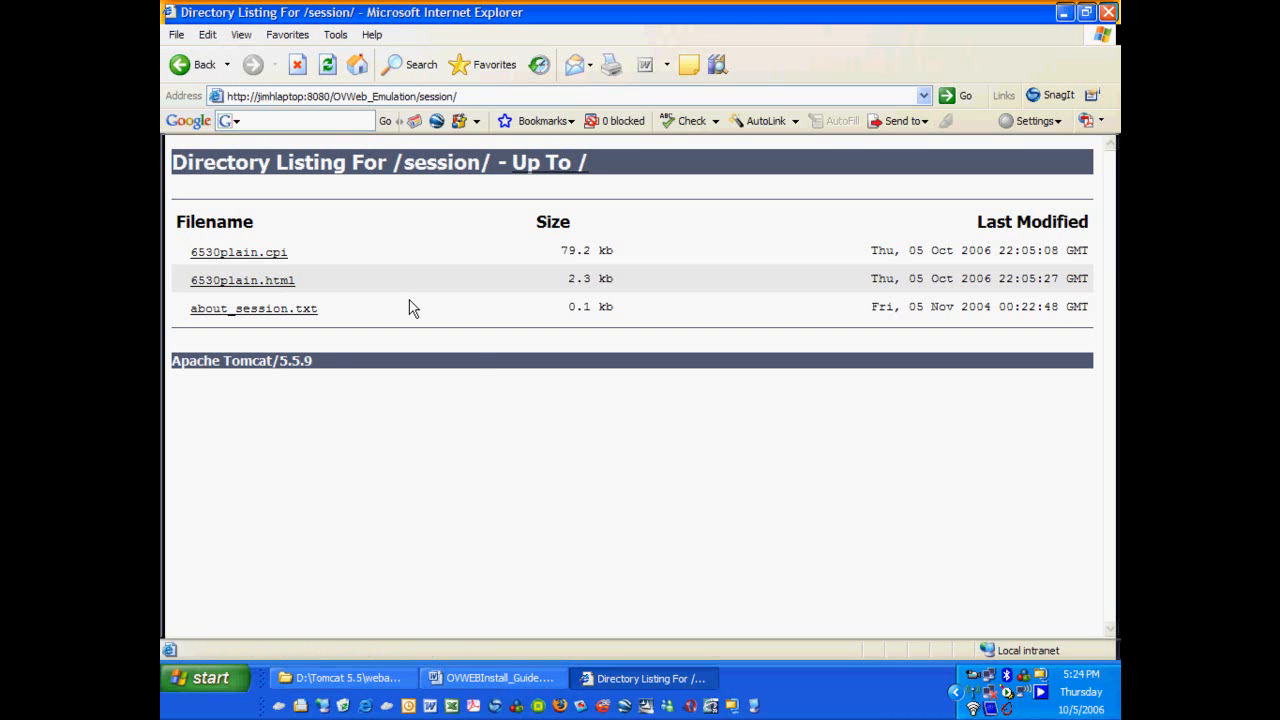
pyautogui.click(276, 290)
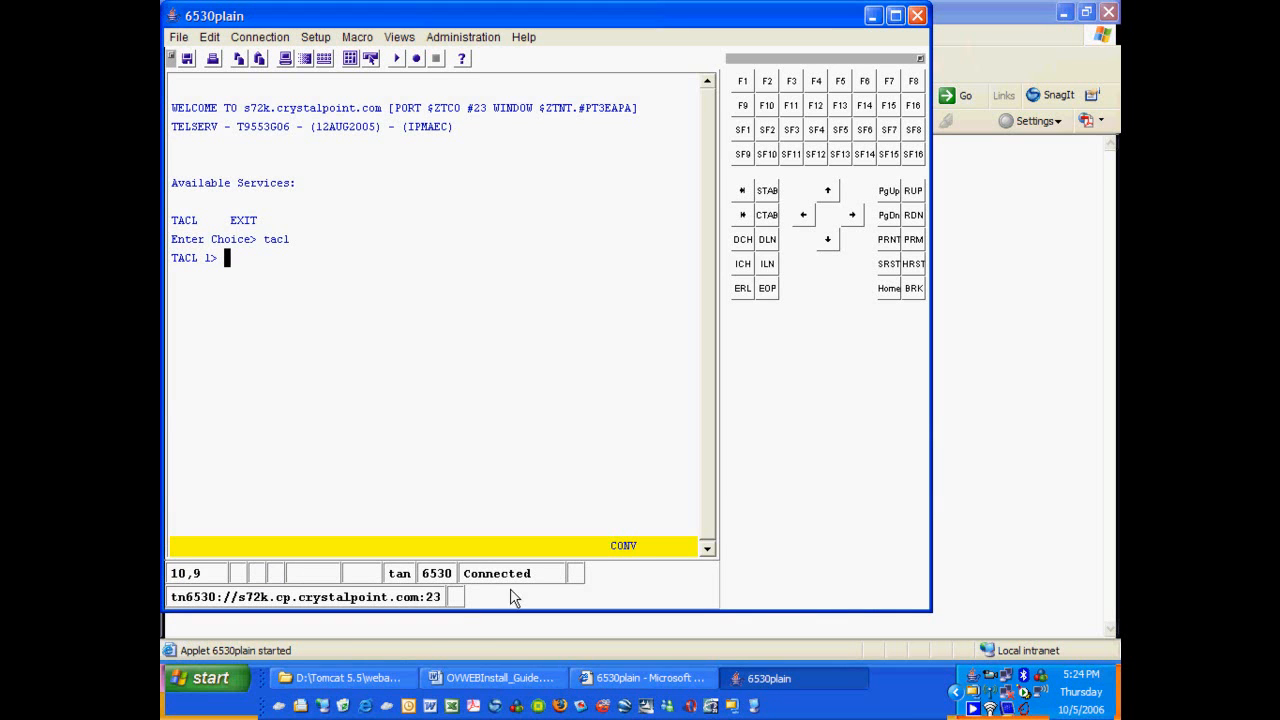
pyautogui.click(205, 683)
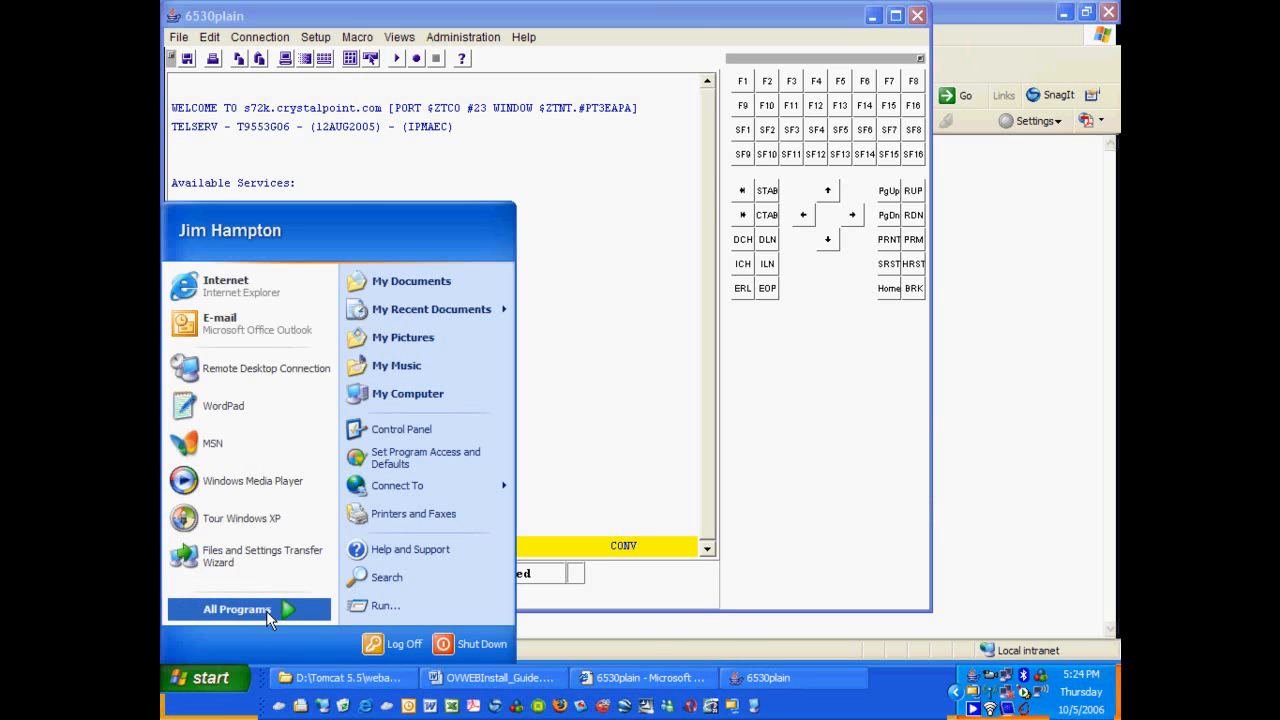
# Launch Administrative Webstation from the Start menu, skip the intro, and go to Create terminal sessions.
pyautogui.moveTo(266, 611)
pyautogui.moveTo(648, 252)
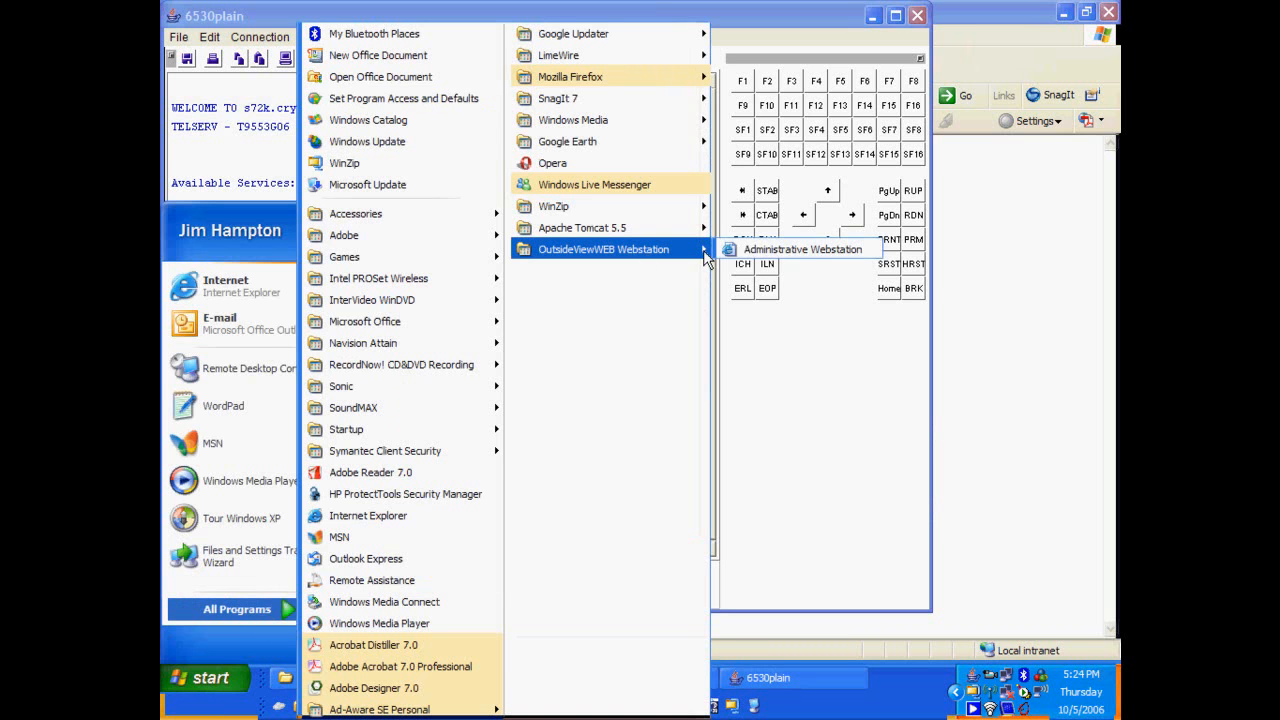
pyautogui.click(790, 250)
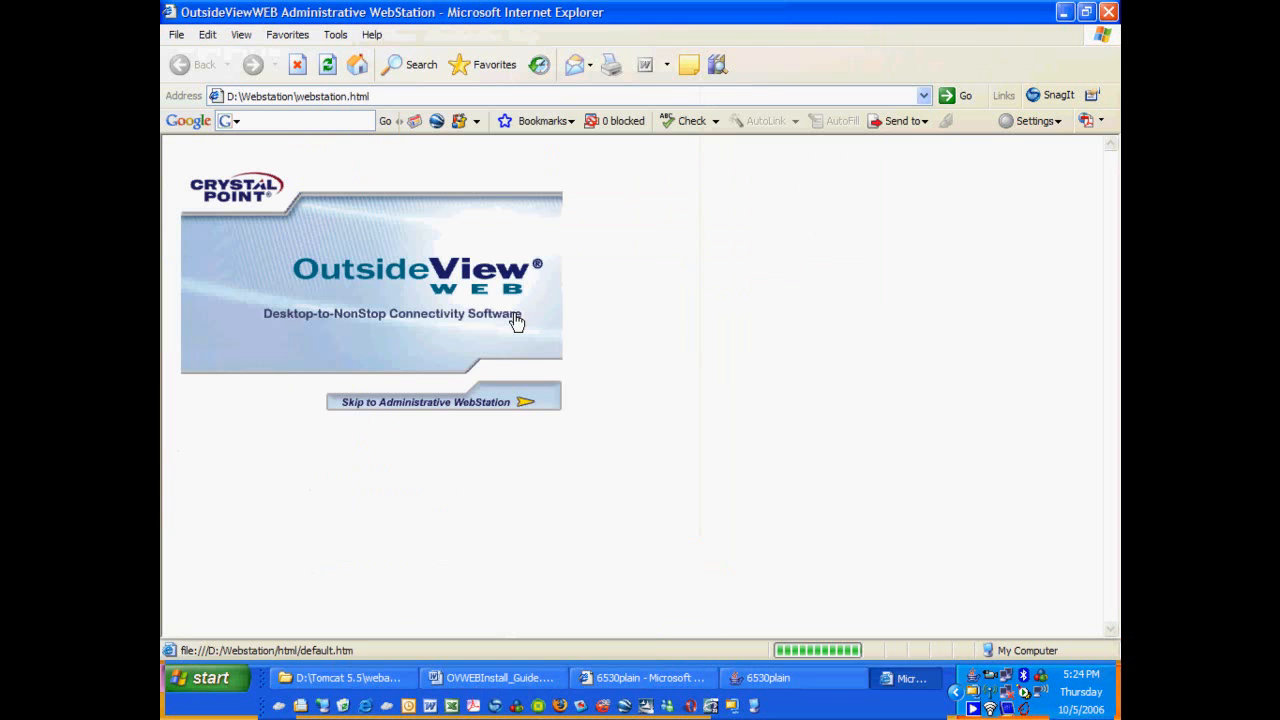
pyautogui.click(522, 409)
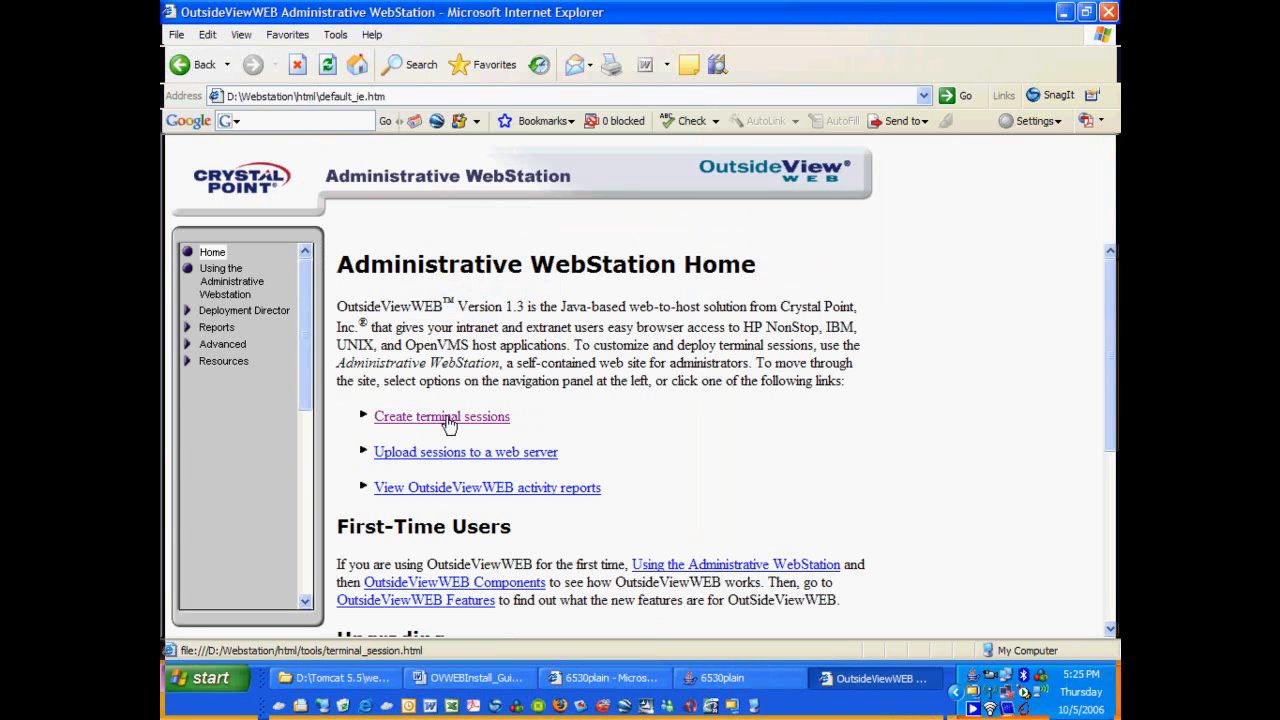
pyautogui.click(442, 418)
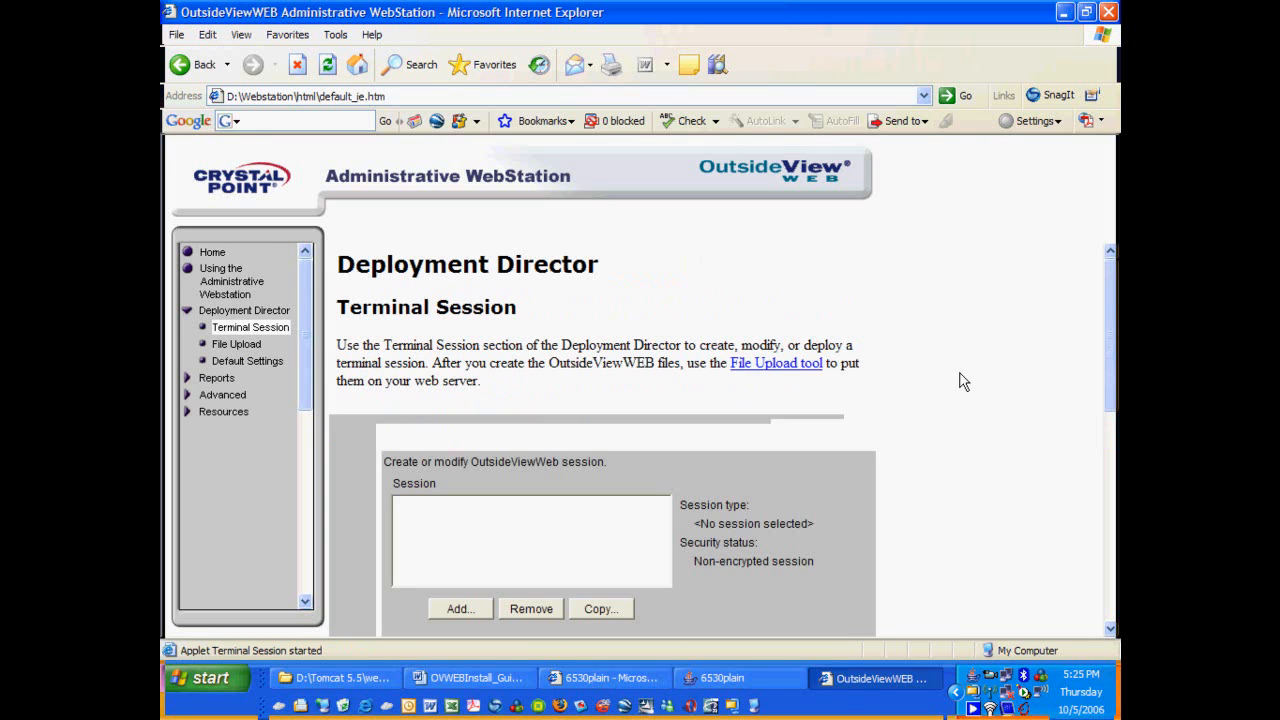
# Add a new terminal session named 6530_2.
pyautogui.click(458, 610)
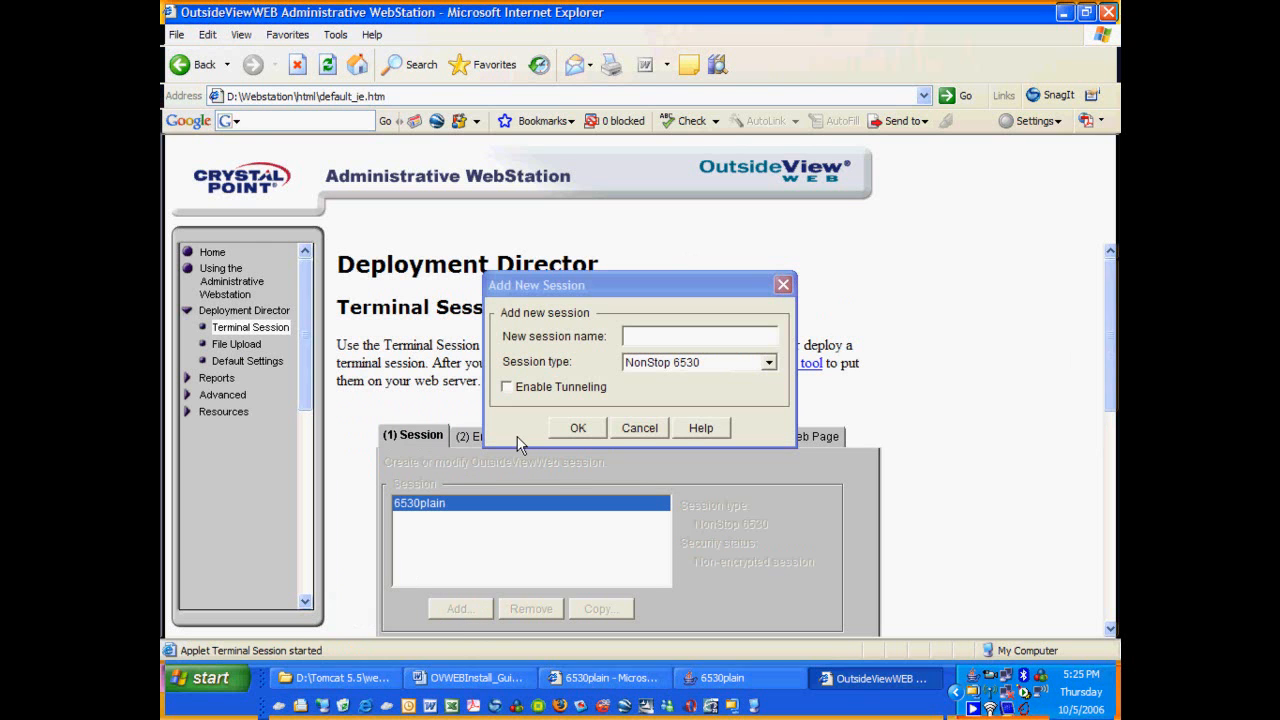
pyautogui.click(642, 339)
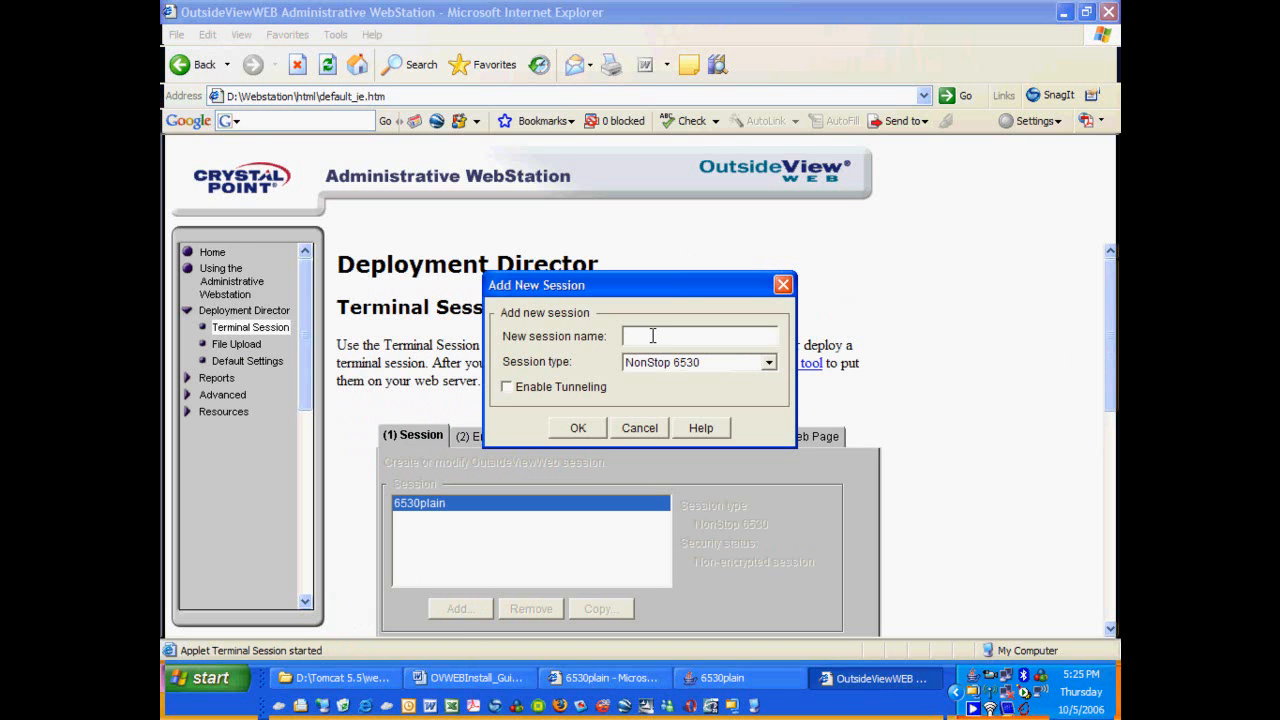
pyautogui.write('6530_2')
pyautogui.click(578, 430)
# Set the session's host to s72k.cp.crystalpoint.com and its service to tacl.
pyautogui.click(508, 440)
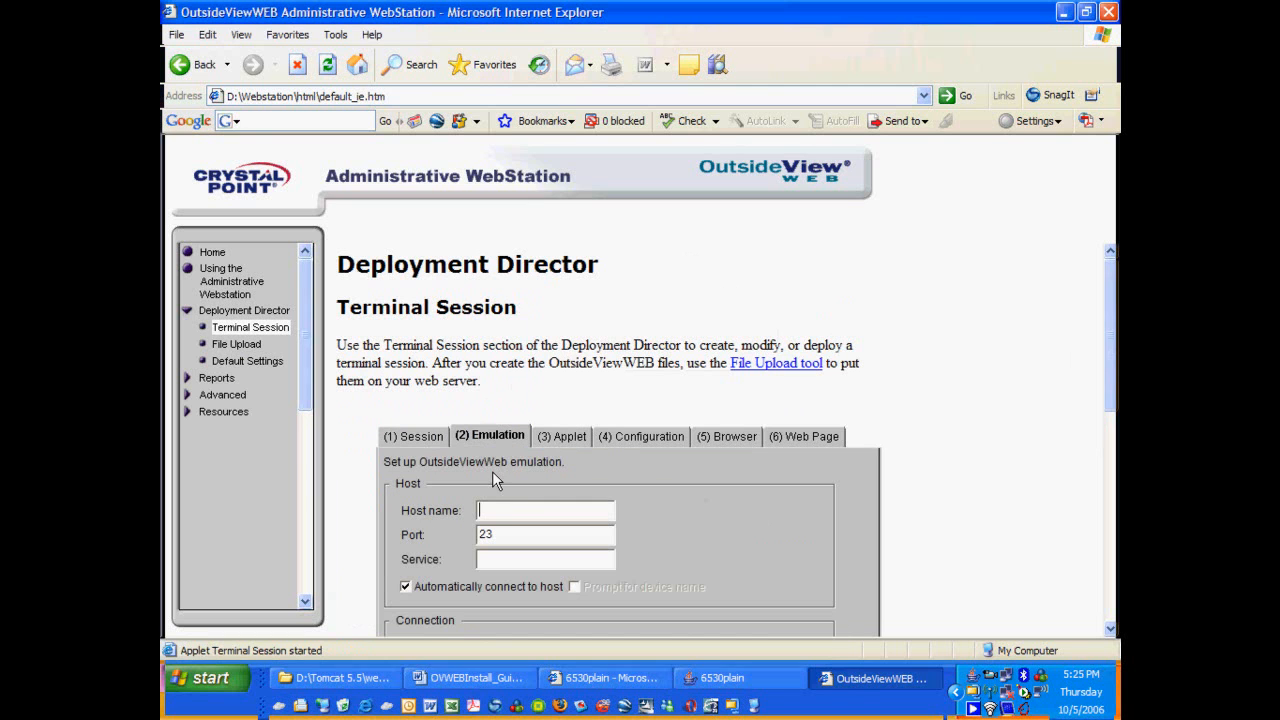
pyautogui.click(500, 510)
pyautogui.write('s72k.cp.crystalpoint.com')
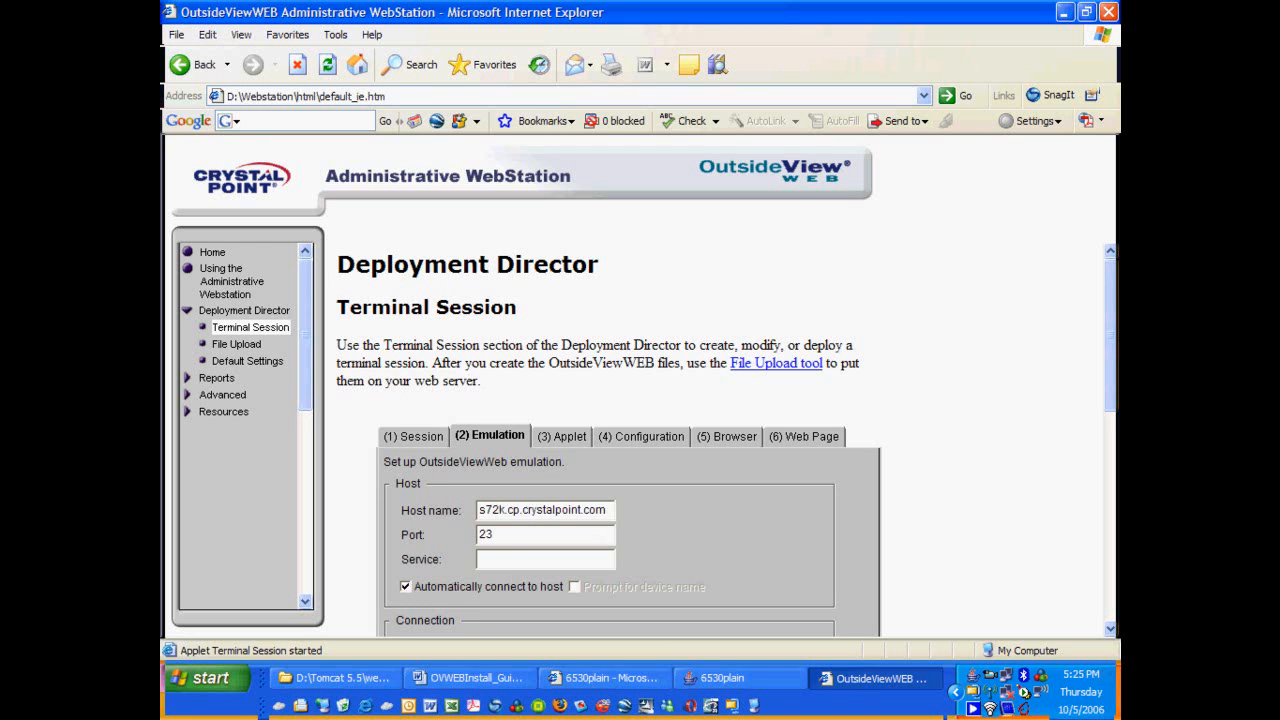
pyautogui.click(494, 558)
pyautogui.write('tacl')
pyautogui.click(567, 438)
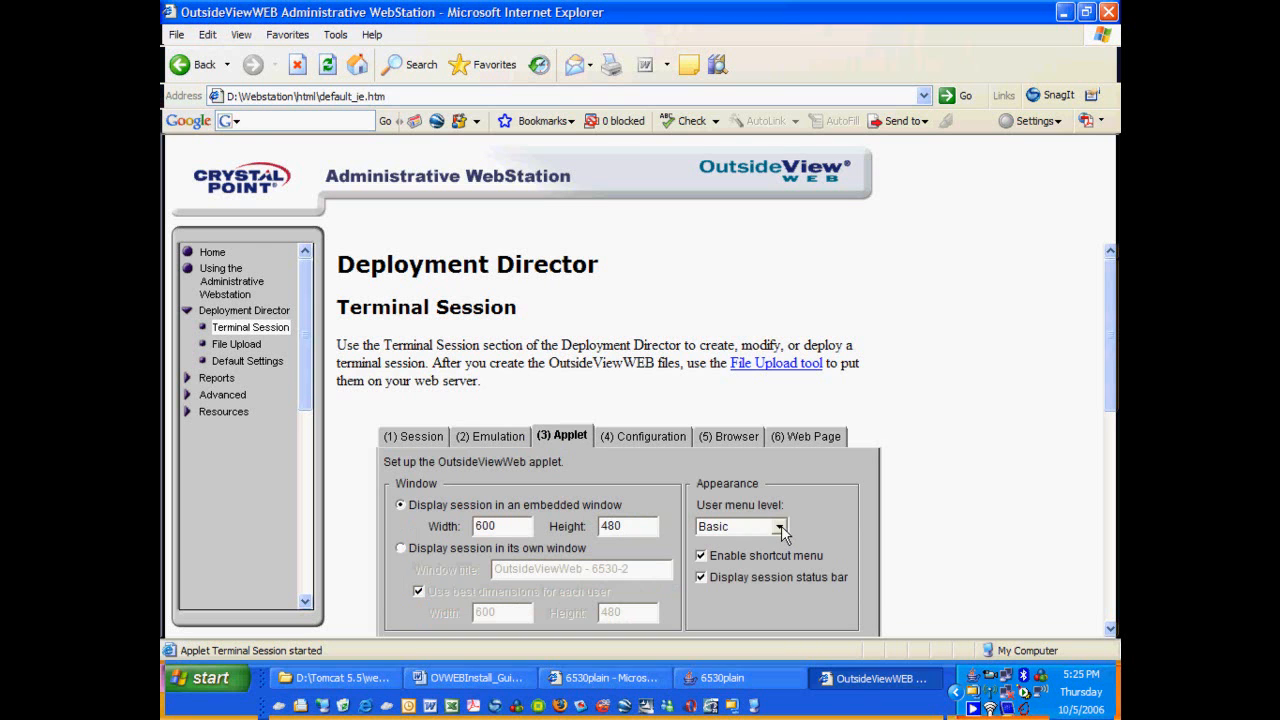
# Turn off the session status bar, then open the configuration terminal and exit it without saving.
pyautogui.click(701, 578)
pyautogui.click(641, 438)
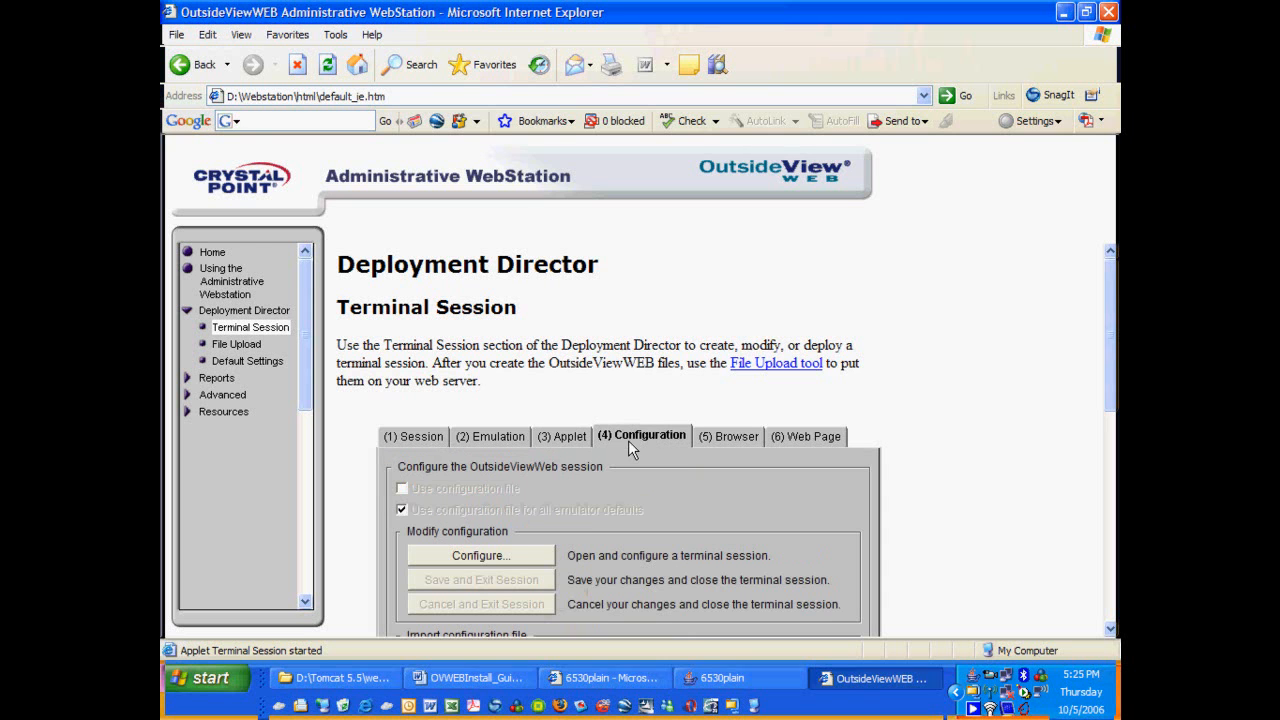
pyautogui.click(500, 560)
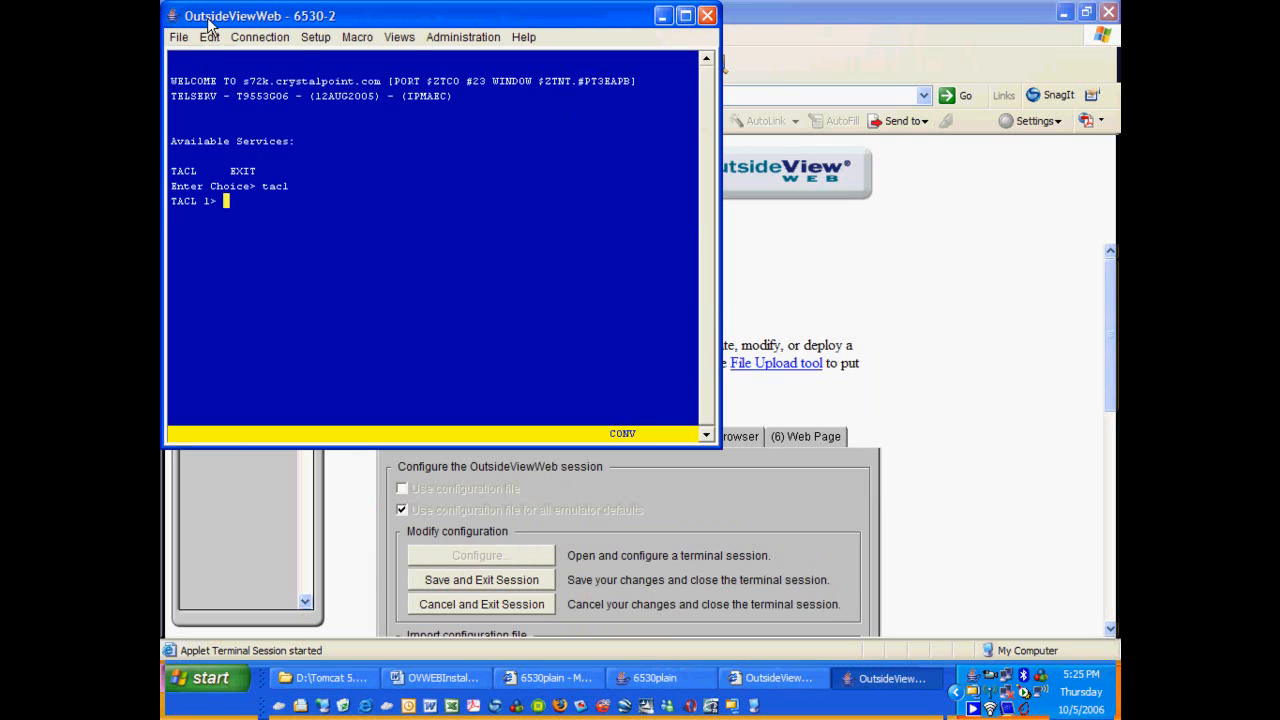
pyautogui.click(324, 38)
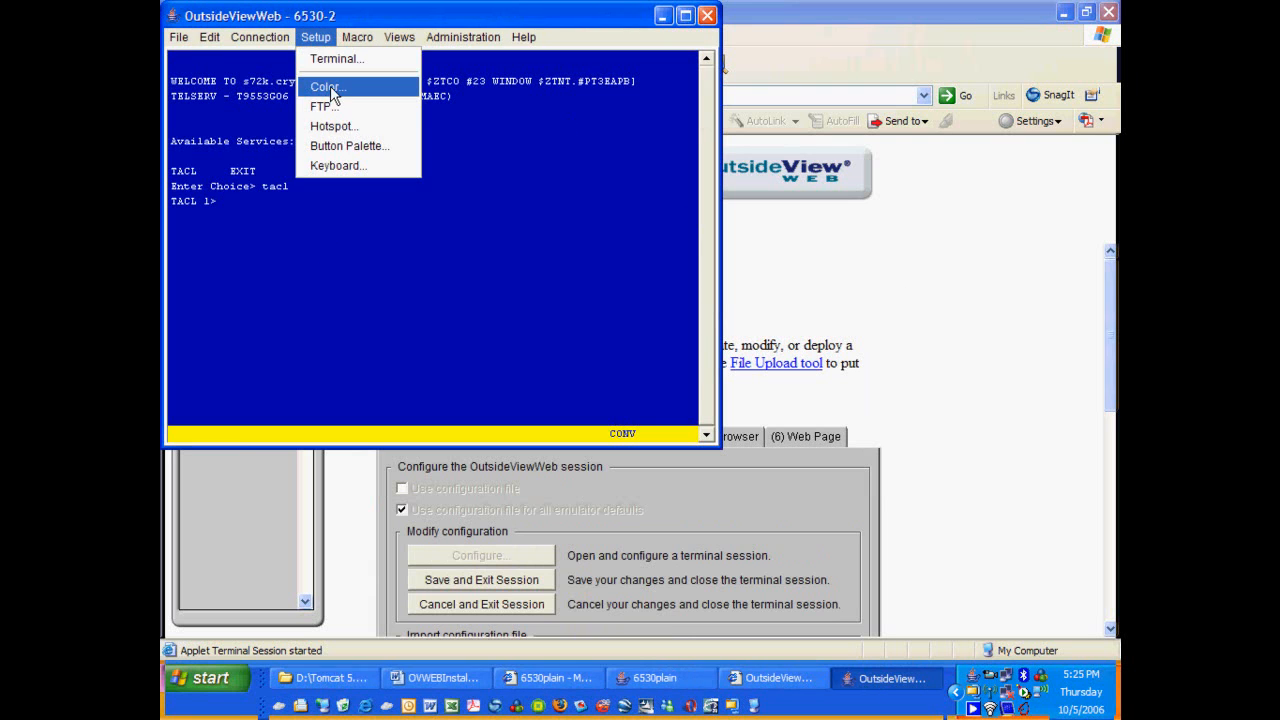
pyautogui.click(760, 172)
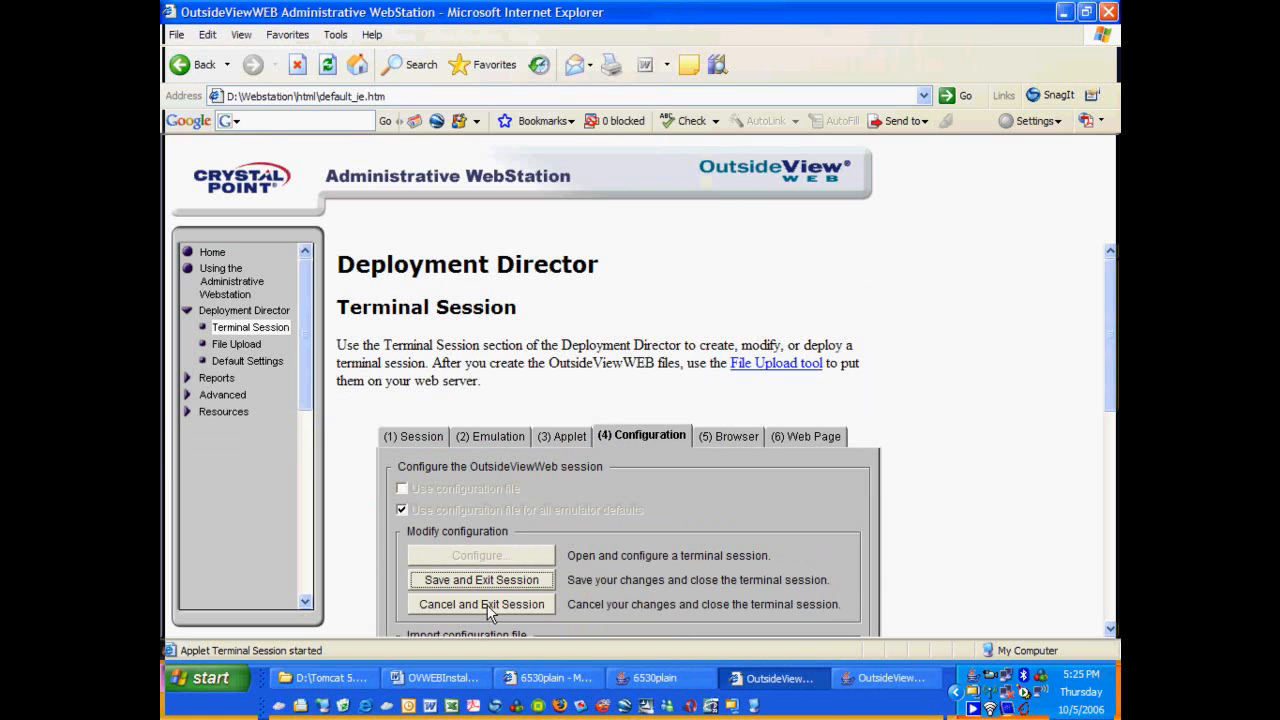
pyautogui.click(483, 605)
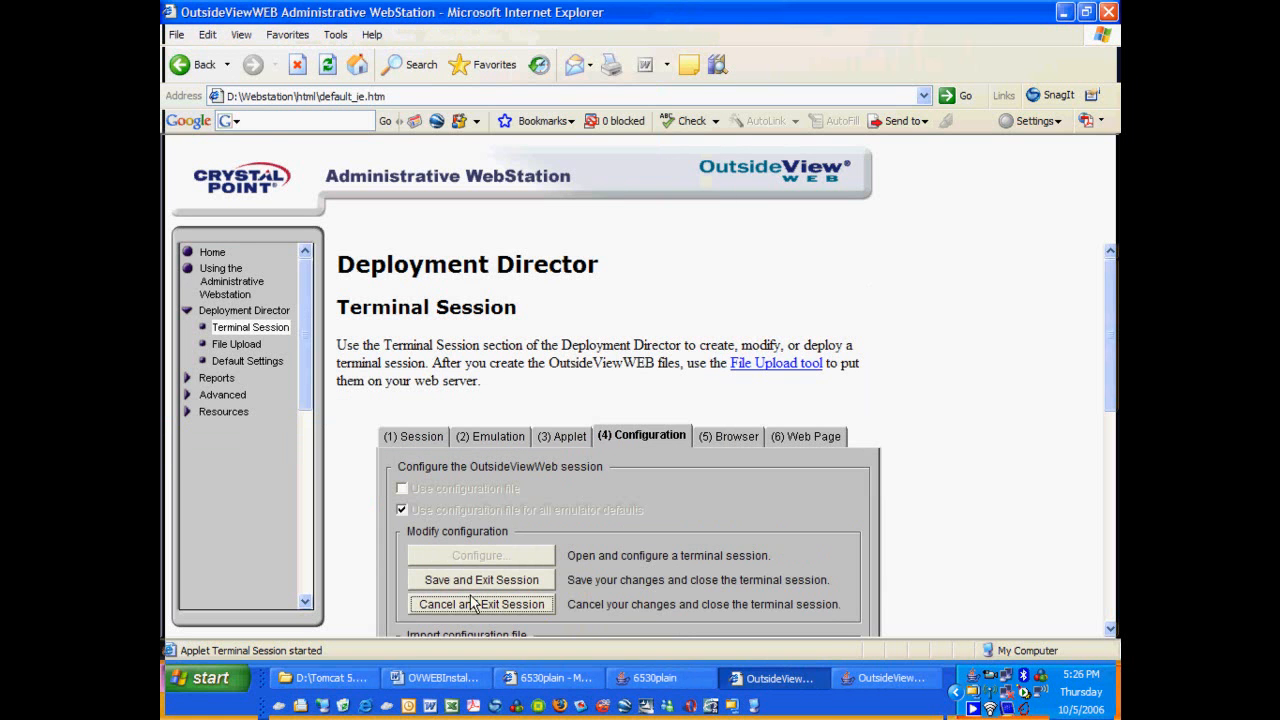
pyautogui.click(605, 402)
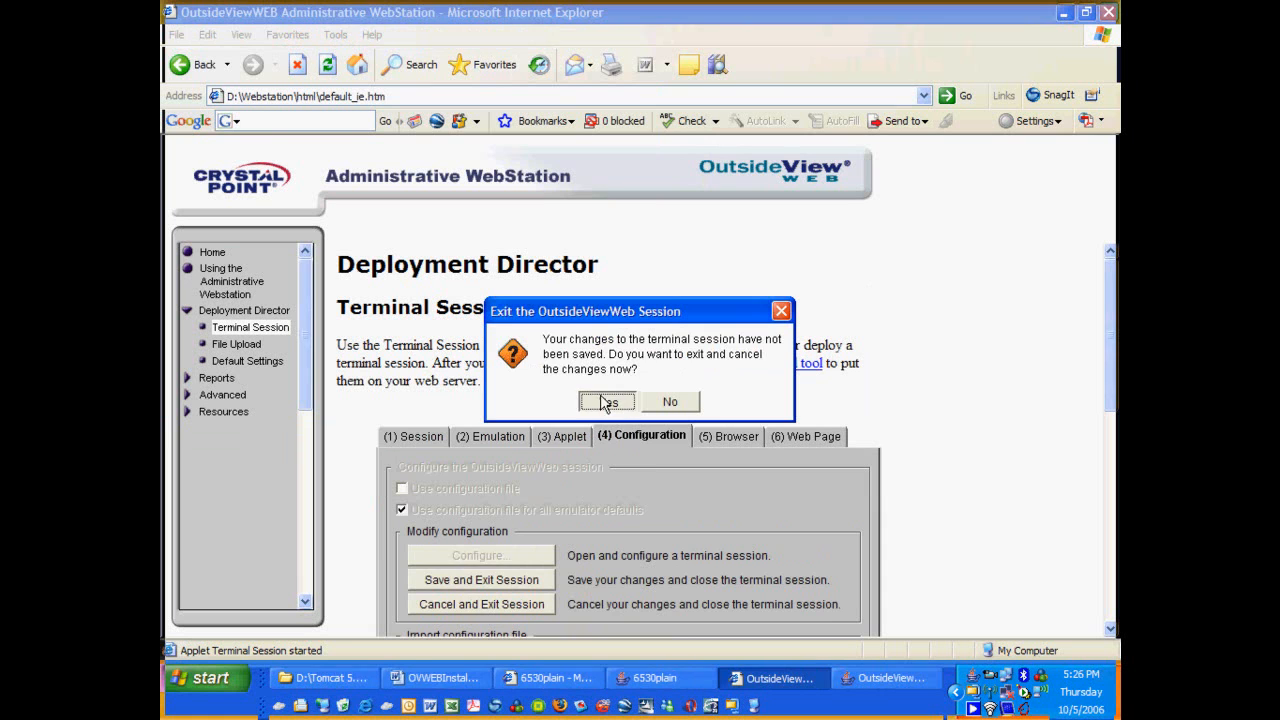
# Save the 6530-2 session's launch web page and dismiss the confirmation.
pyautogui.click(733, 440)
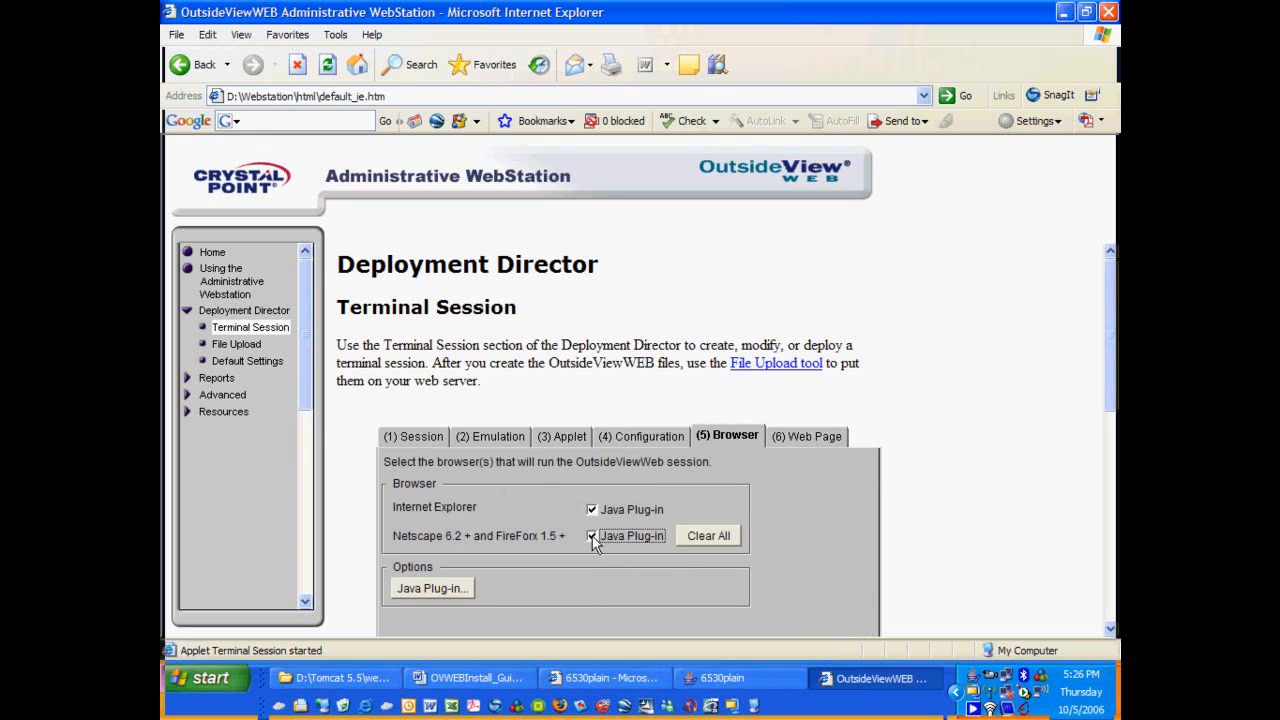
pyautogui.click(815, 437)
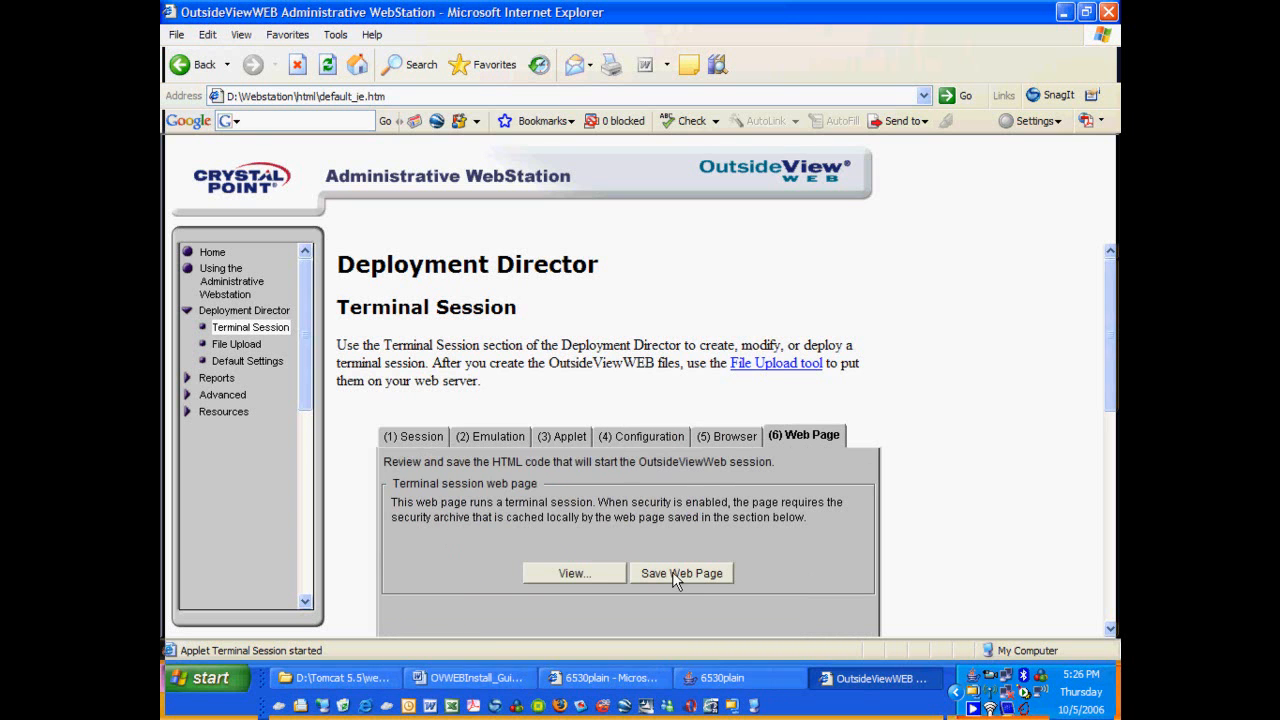
pyautogui.click(674, 577)
pyautogui.click(648, 410)
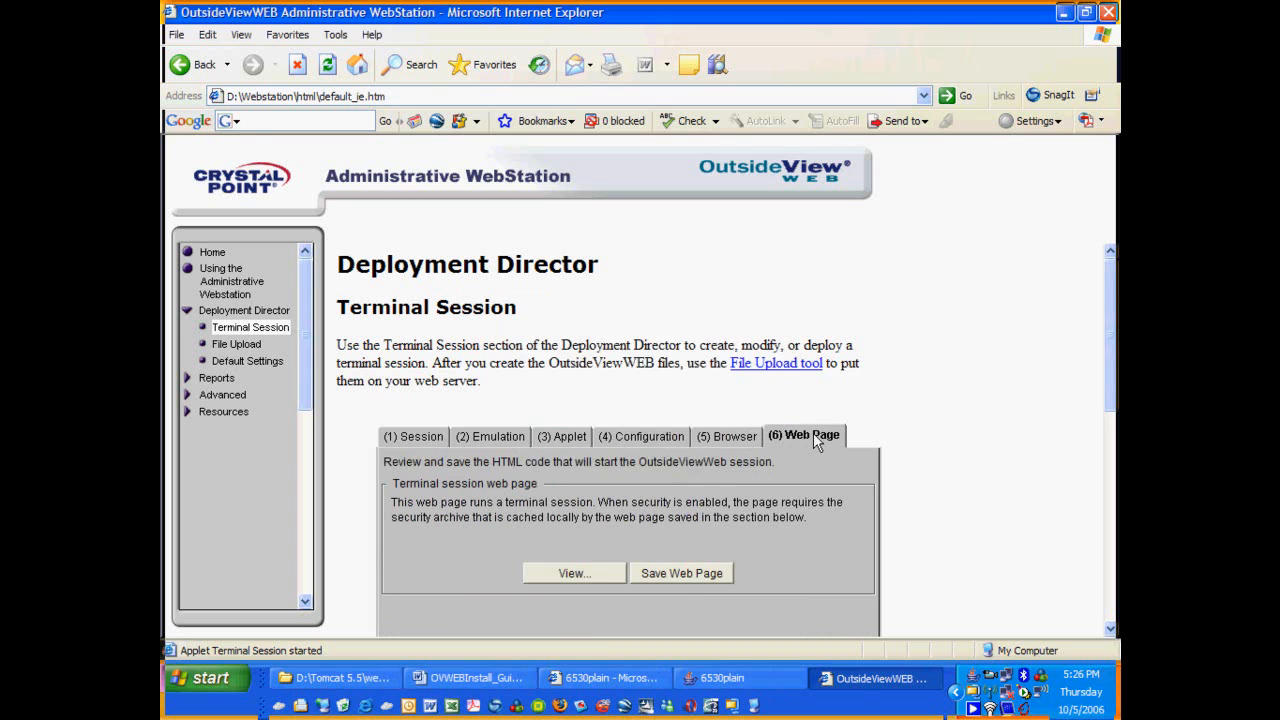
# Save the terminal sessions and acknowledge the saved message.
pyautogui.moveTo(1105, 312); pyautogui.dragTo(1106, 396)
pyautogui.click(713, 596)
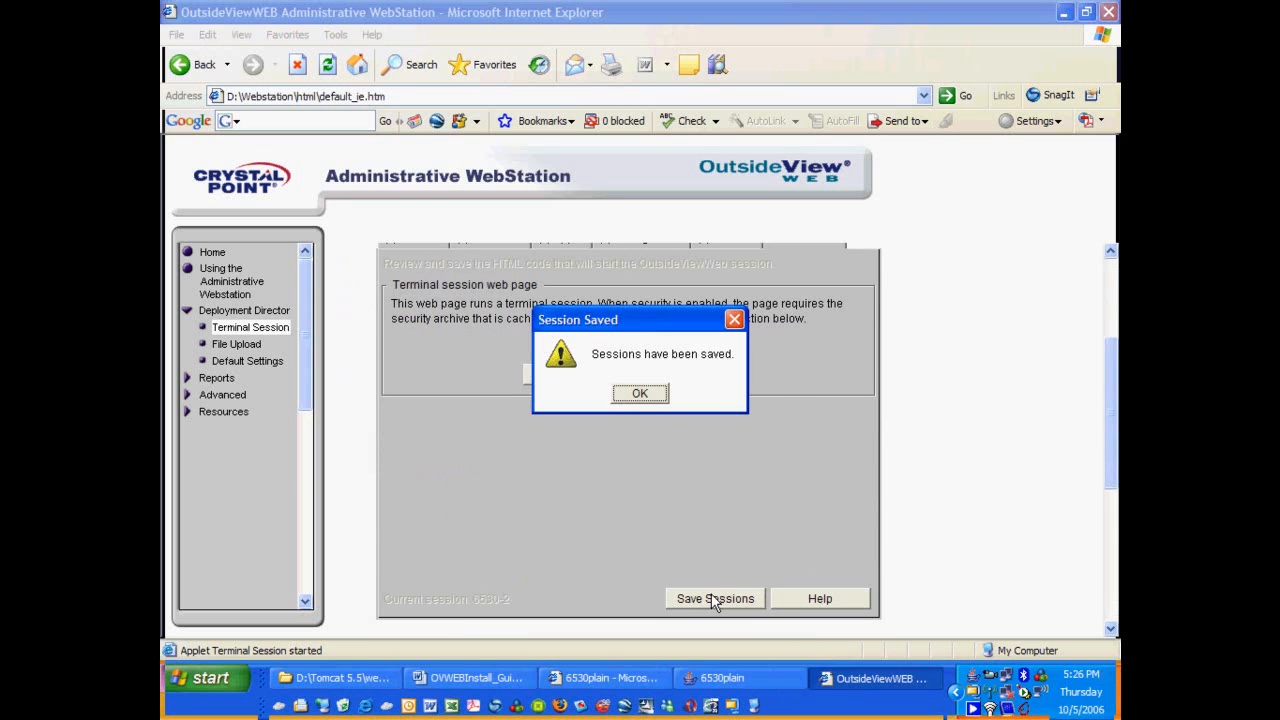
pyautogui.click(640, 397)
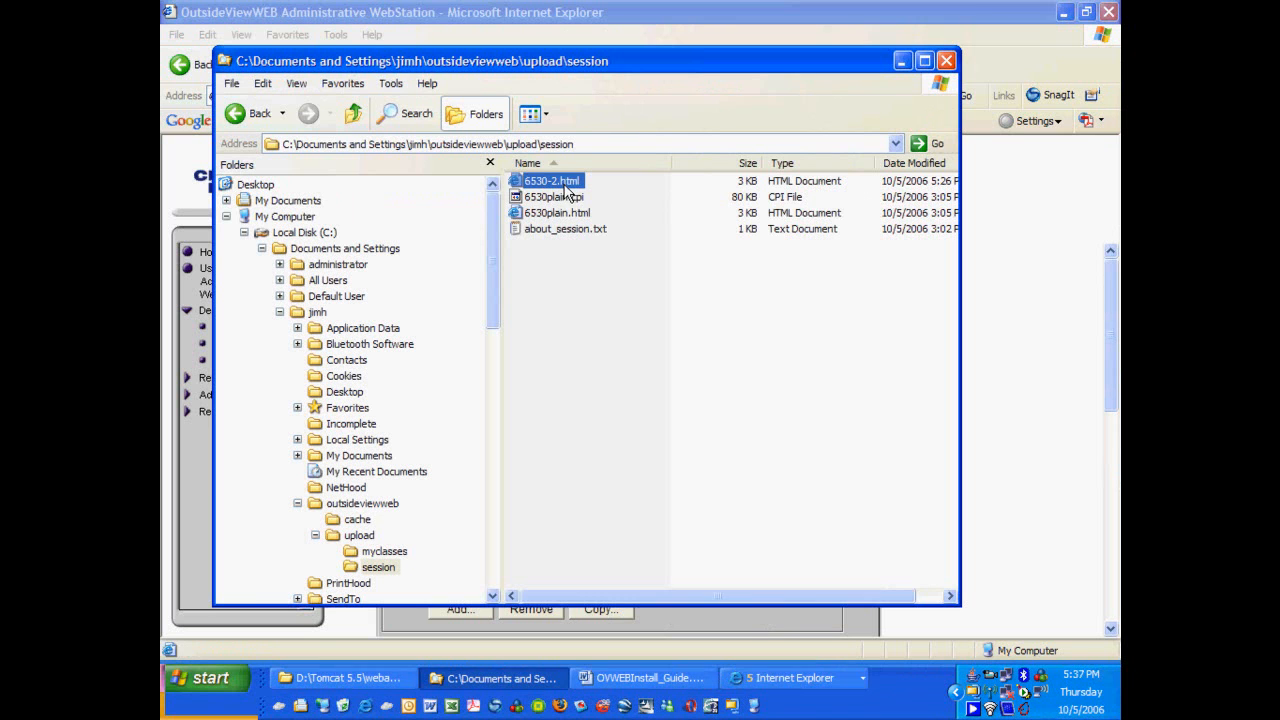
# Copy 6530-2.html into D:\Tomcat 5.5\webapps\OVWeb_Emulation\session beside the 6530plain files.
pyautogui.click(261, 85)
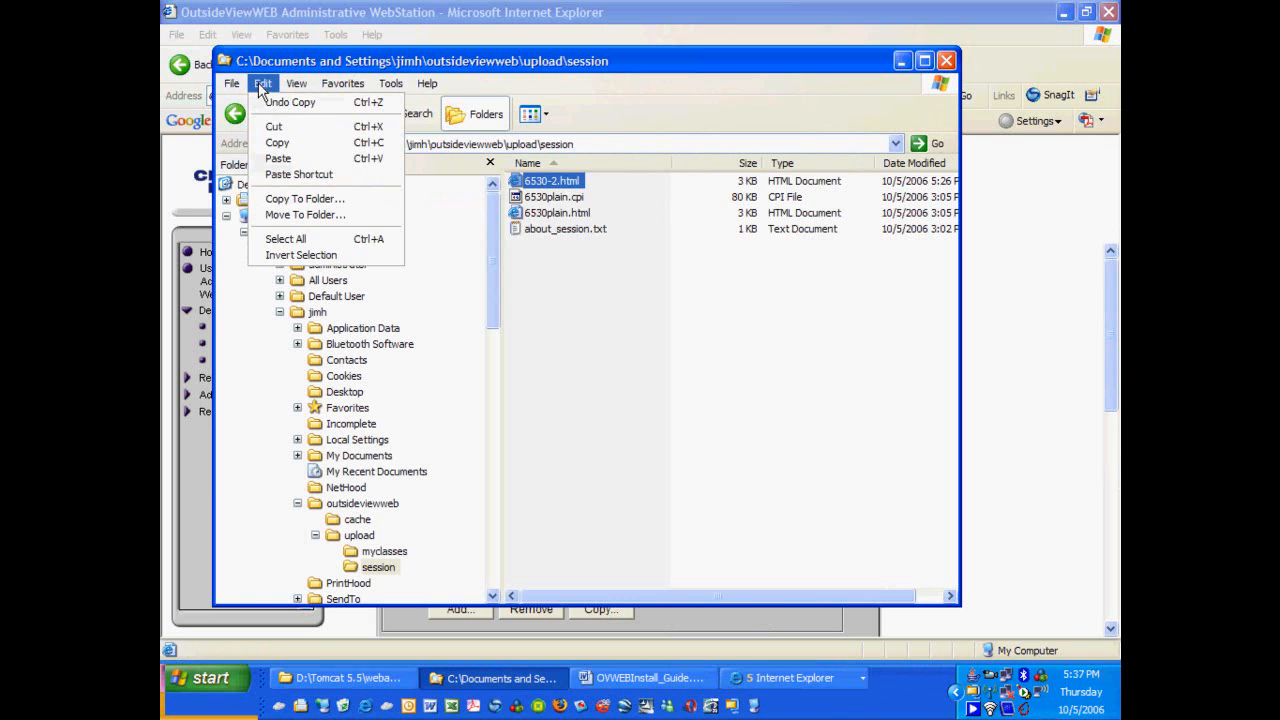
pyautogui.click(277, 142)
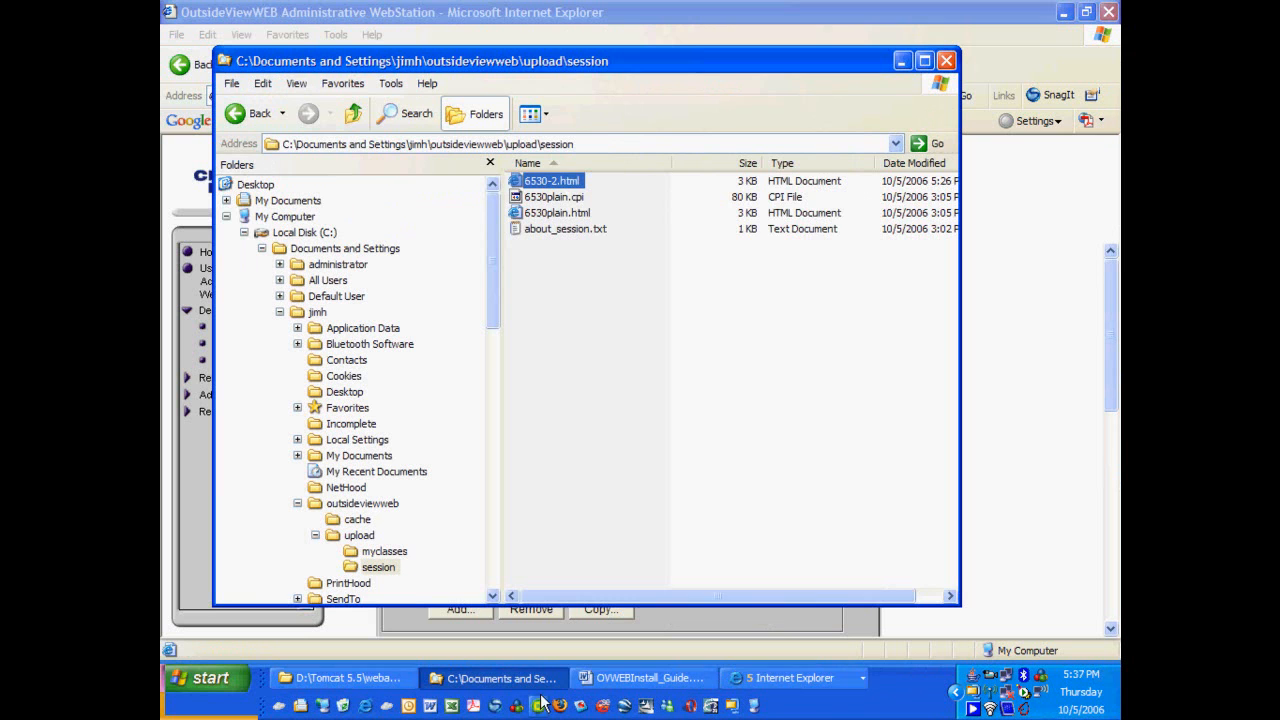
pyautogui.click(355, 680)
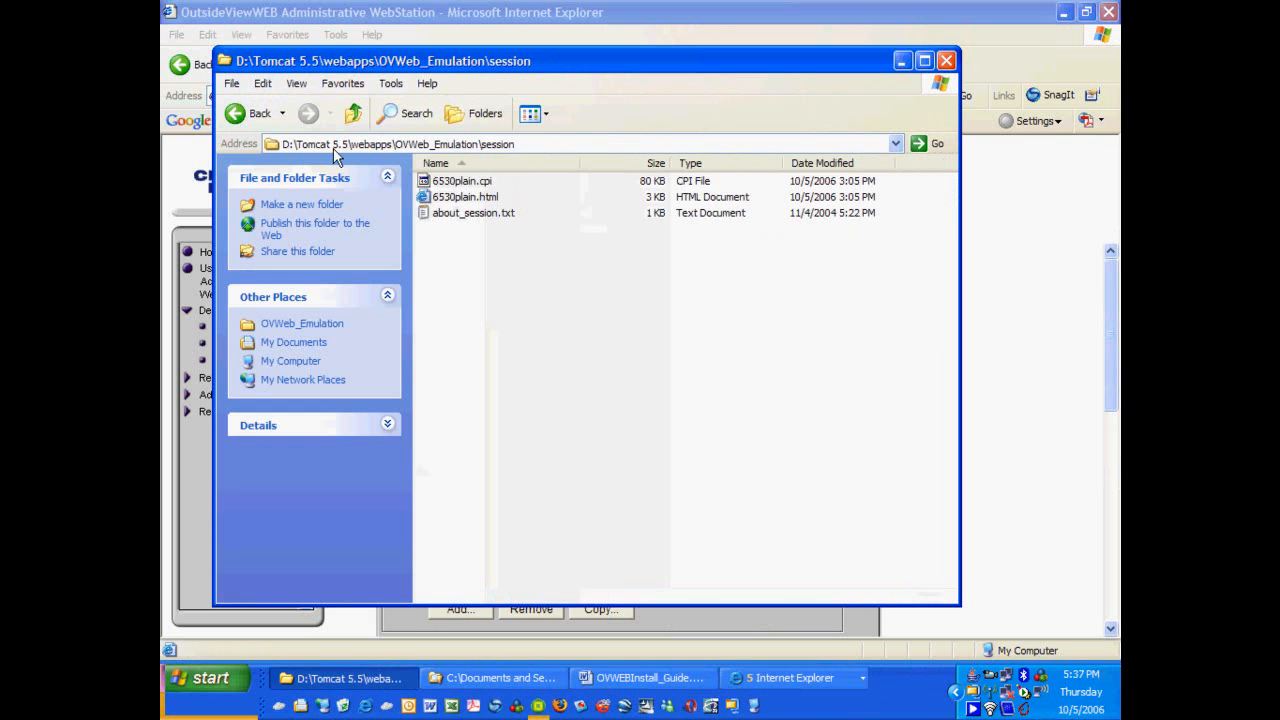
pyautogui.rightClick(514, 277)
pyautogui.click(544, 376)
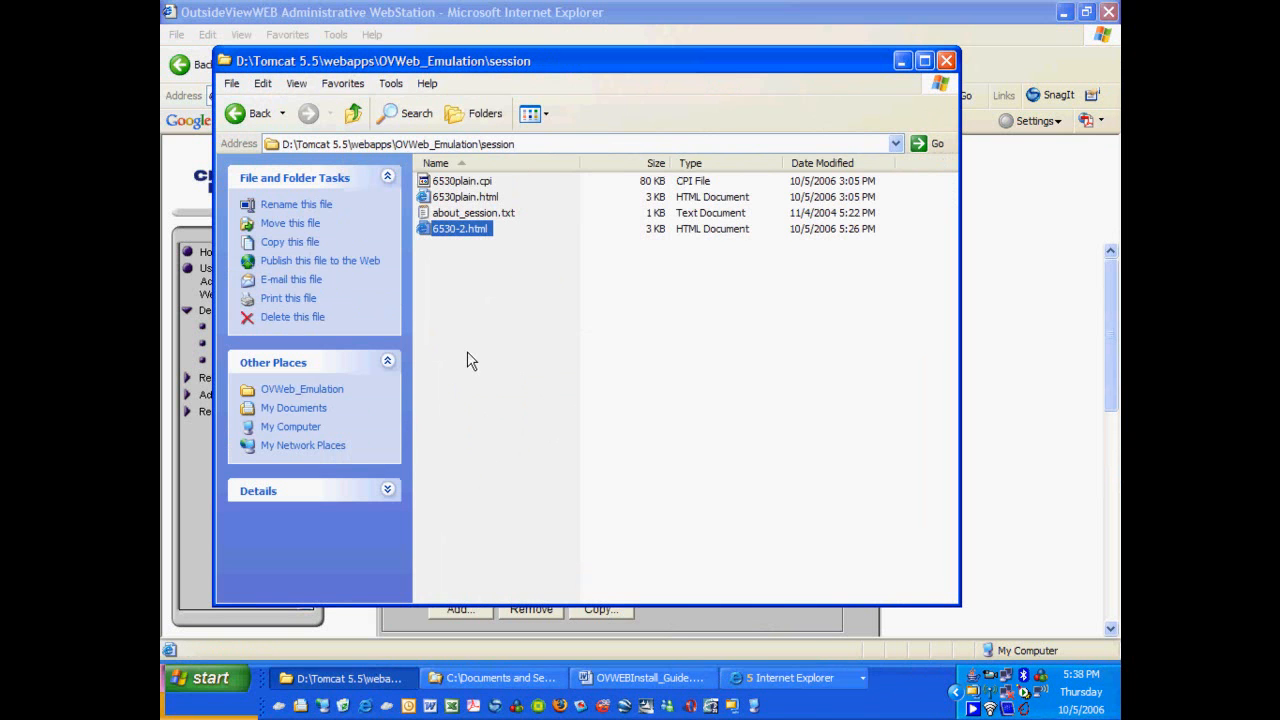
pyautogui.click(767, 684)
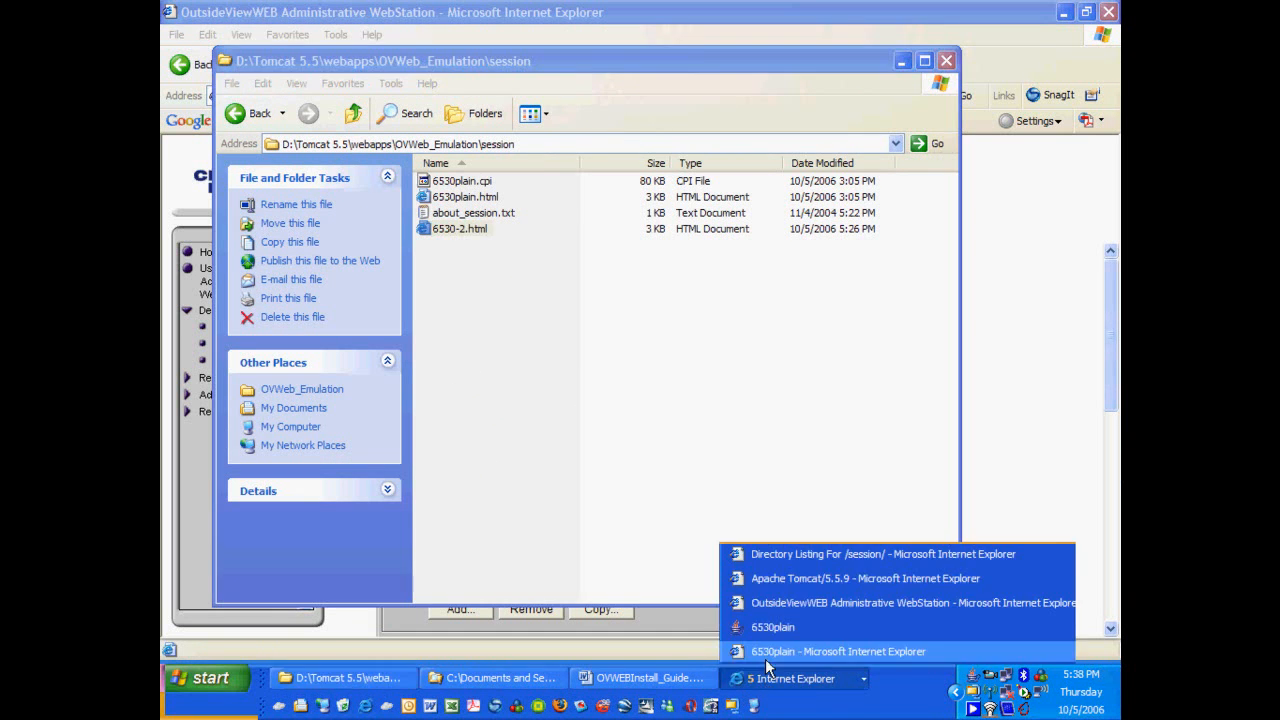
pyautogui.click(780, 578)
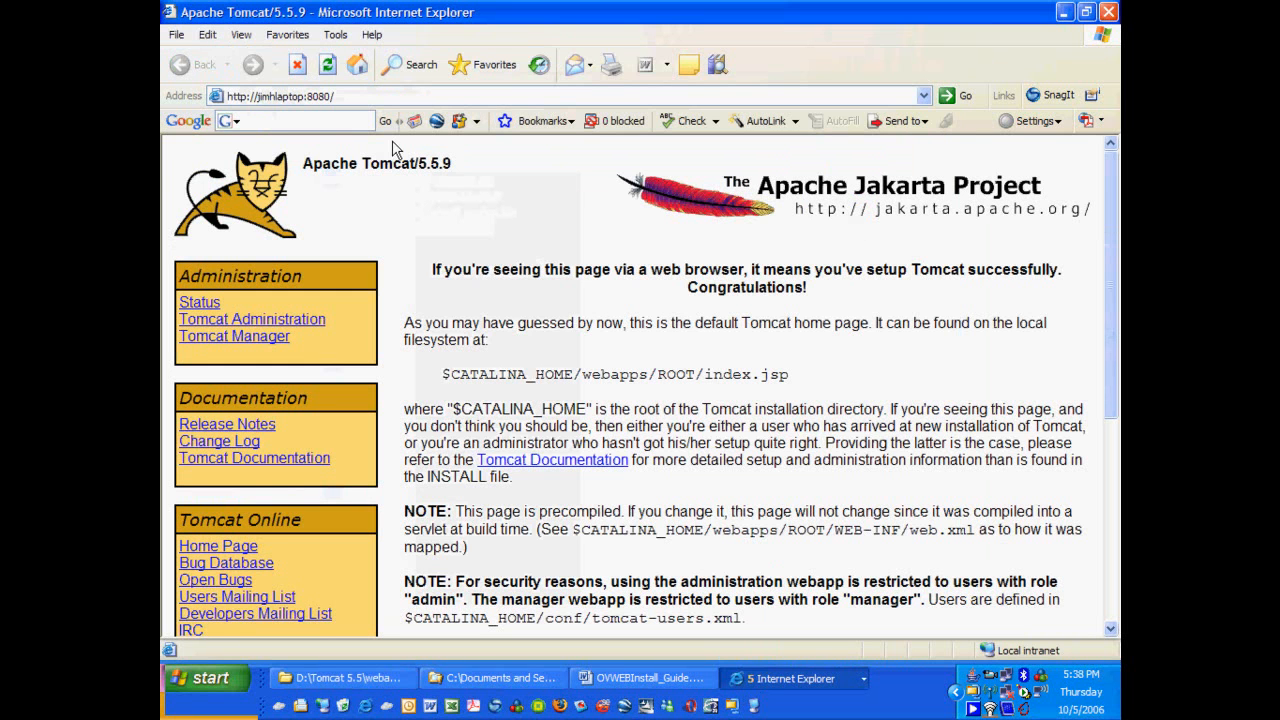
pyautogui.click(359, 96)
pyautogui.click(359, 96)
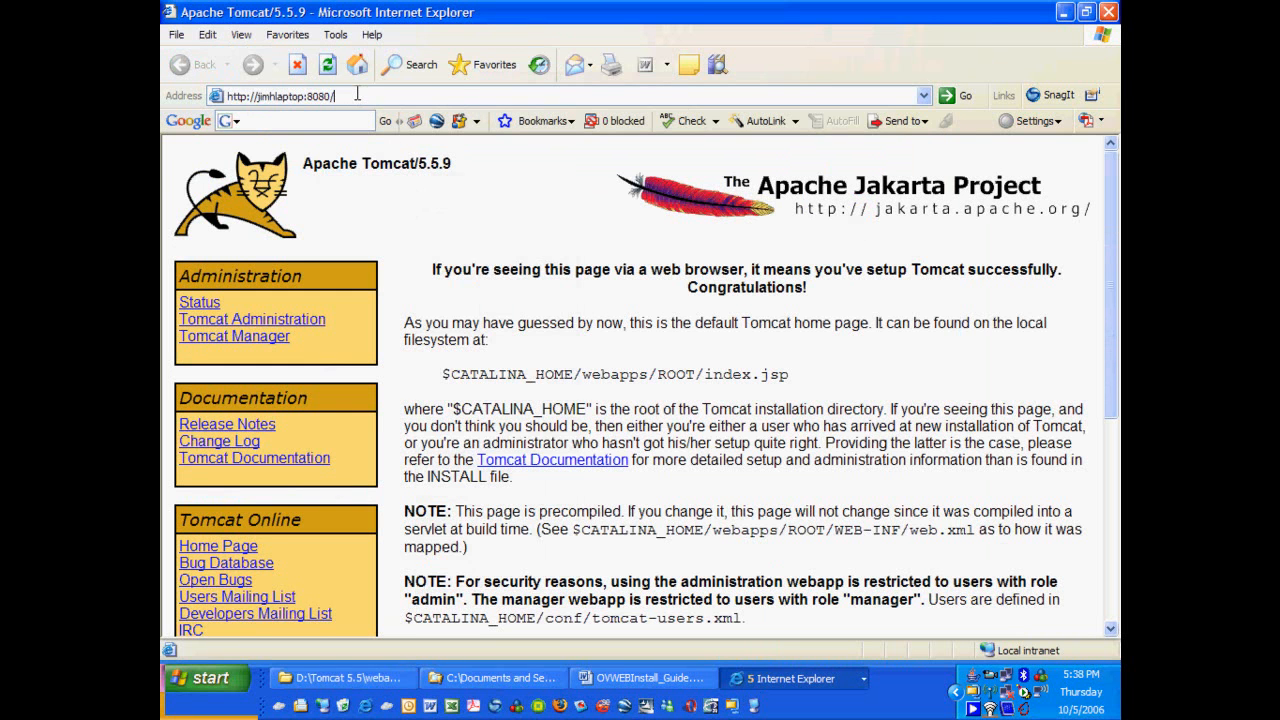
pyautogui.write('oVemulation')
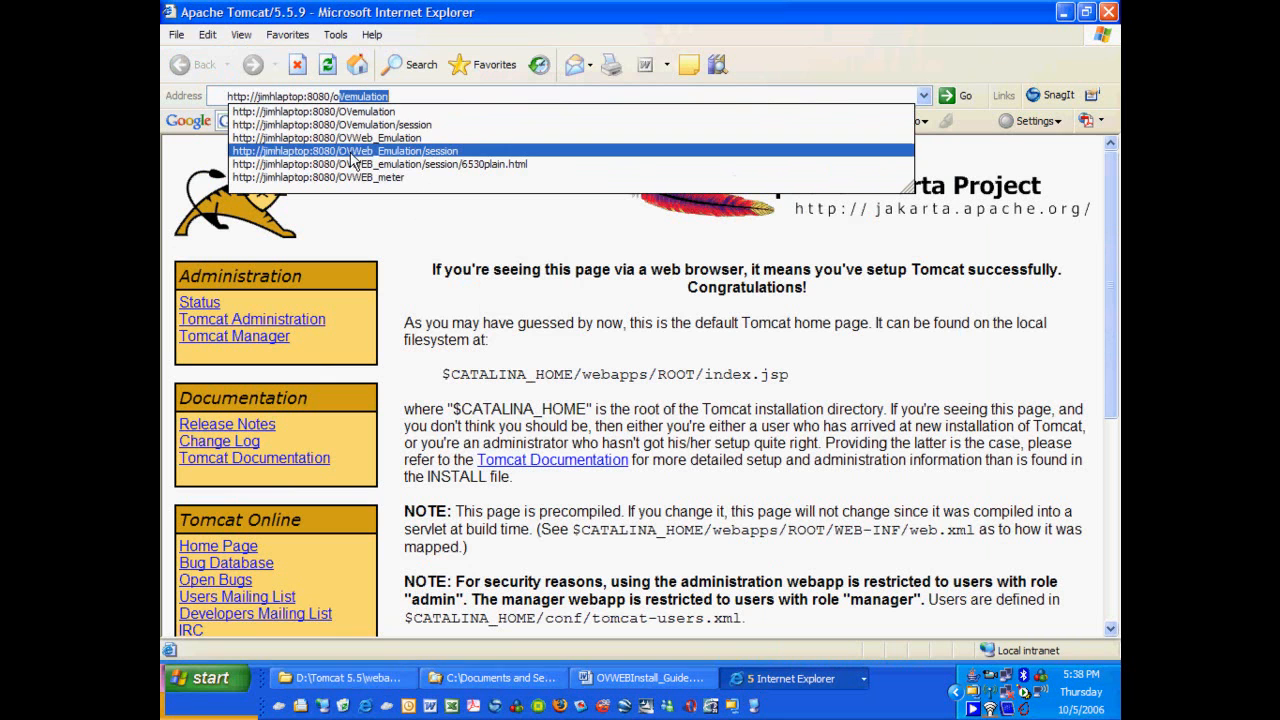
pyautogui.click(431, 151)
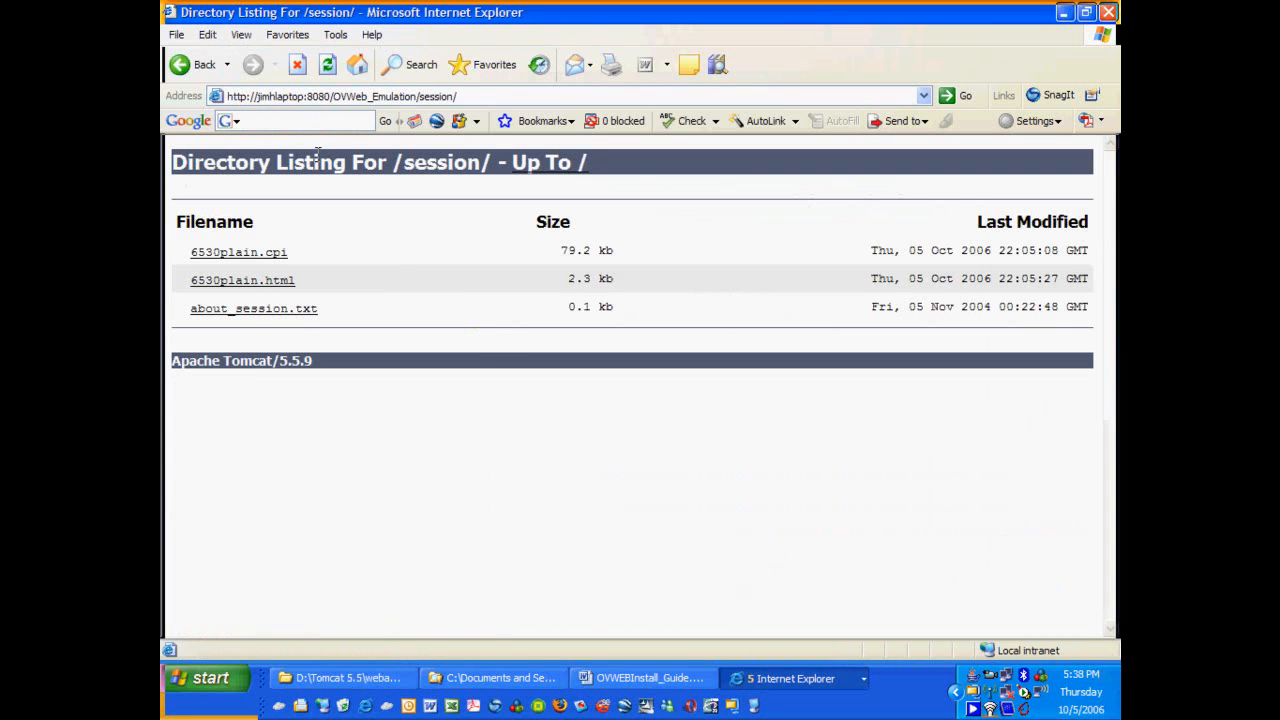
pyautogui.click(327, 64)
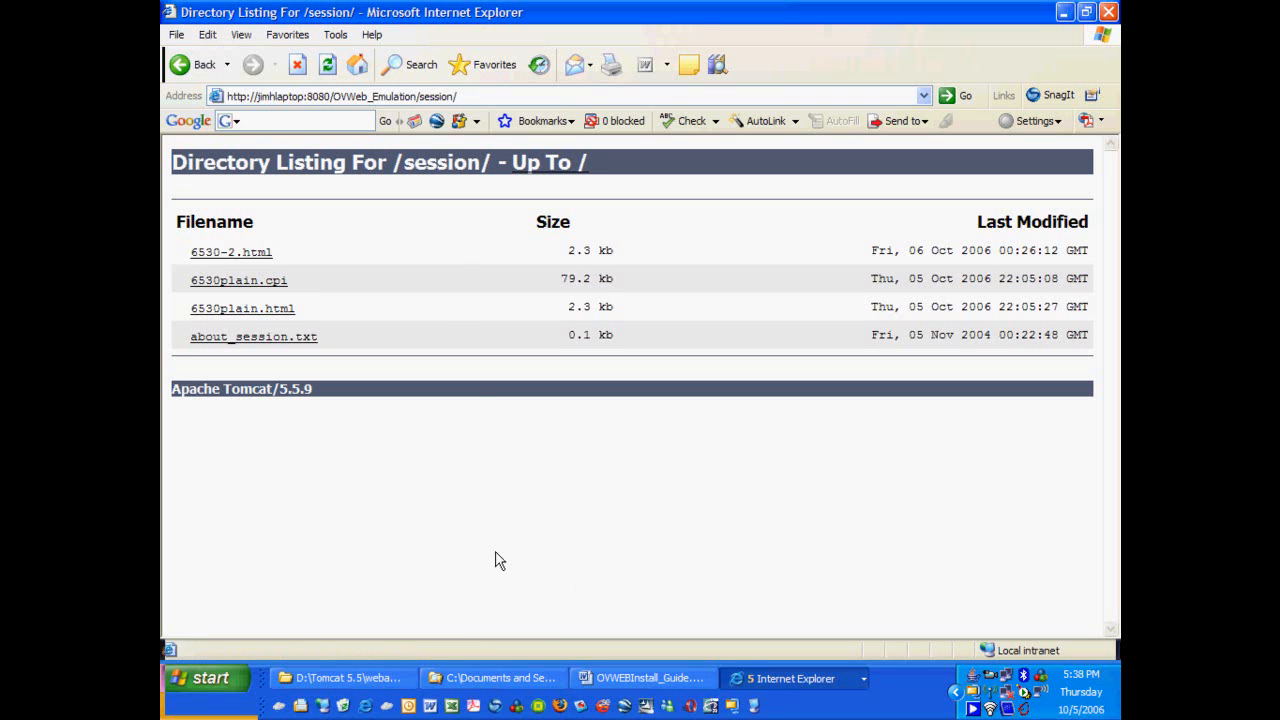
pyautogui.click(254, 258)
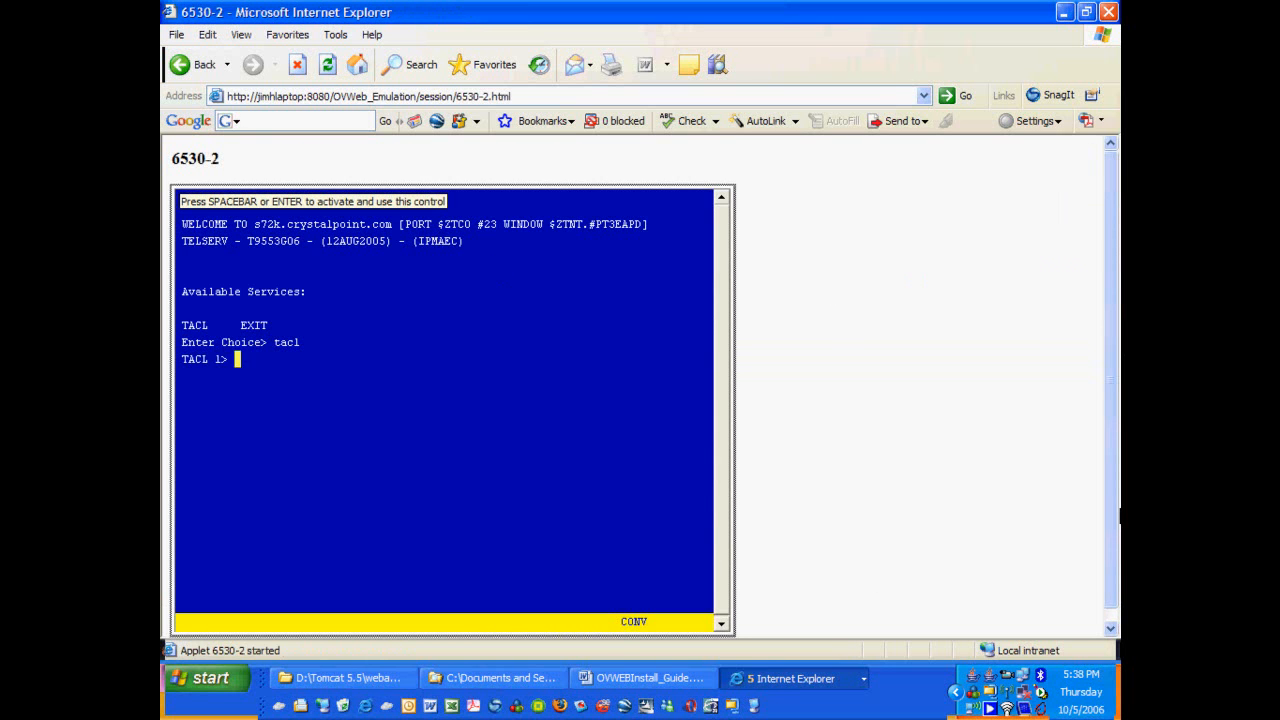
# Bring the OutsideViewWEB Administrative WebStation window back to the front.
pyautogui.scroll(-1, 1118, 474)
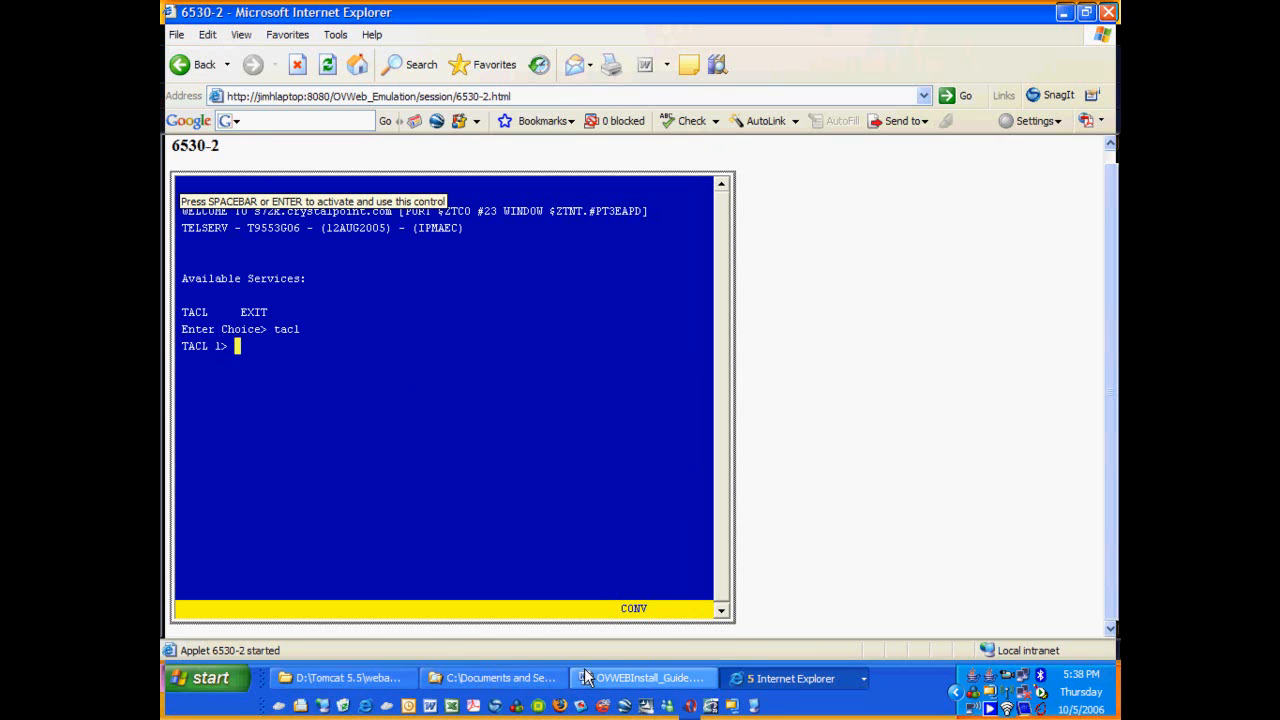
pyautogui.click(761, 686)
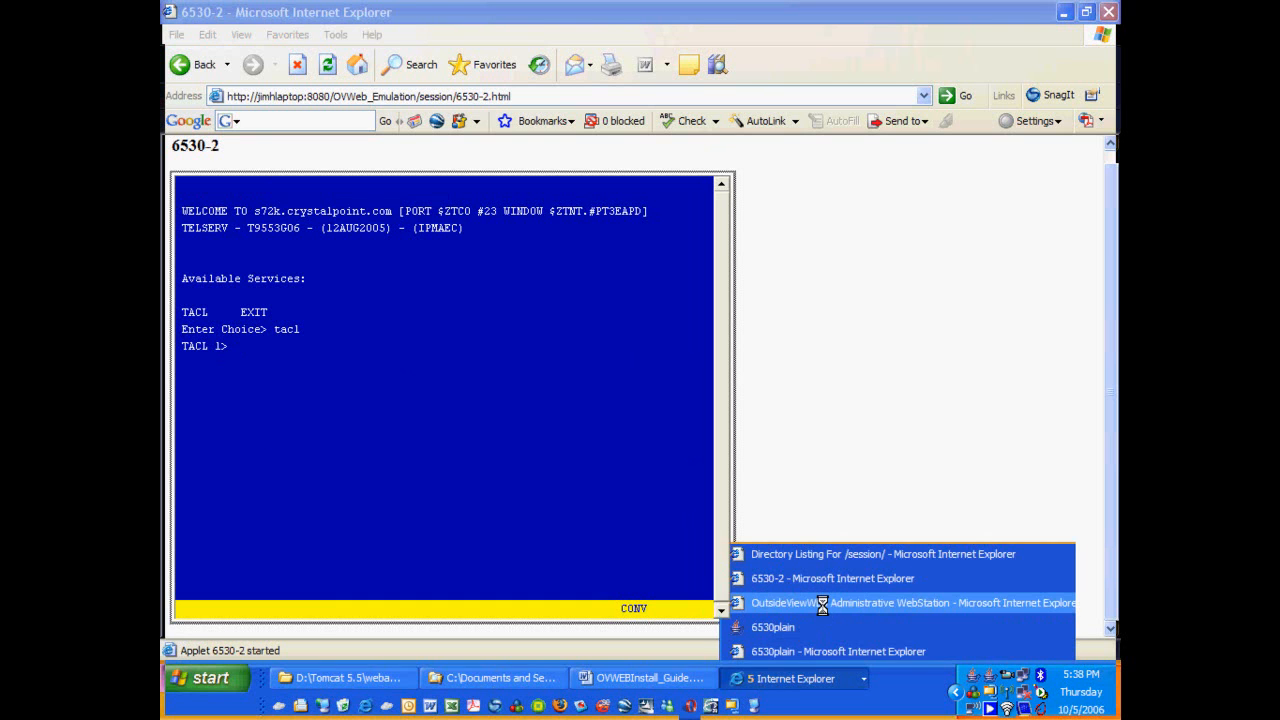
pyautogui.click(822, 603)
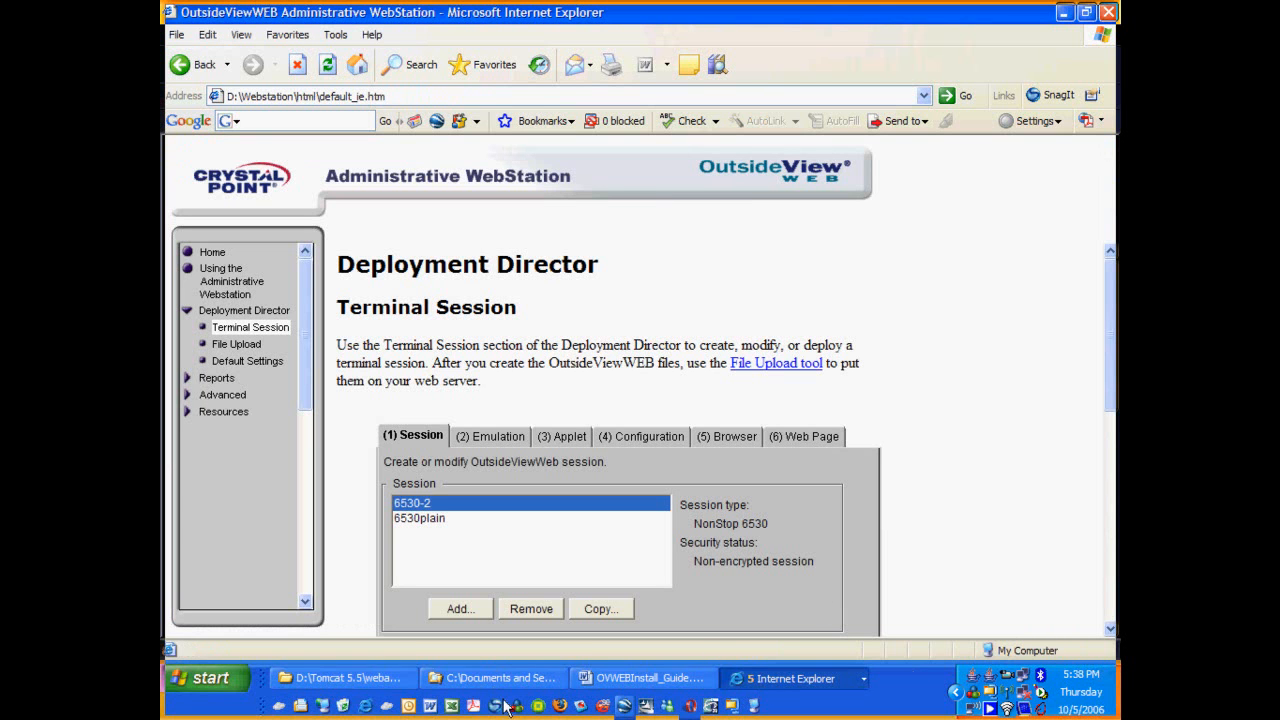
# Launch the 6530plain.html session in a new IE window, then return to the 6530-2 window.
pyautogui.click(357, 709)
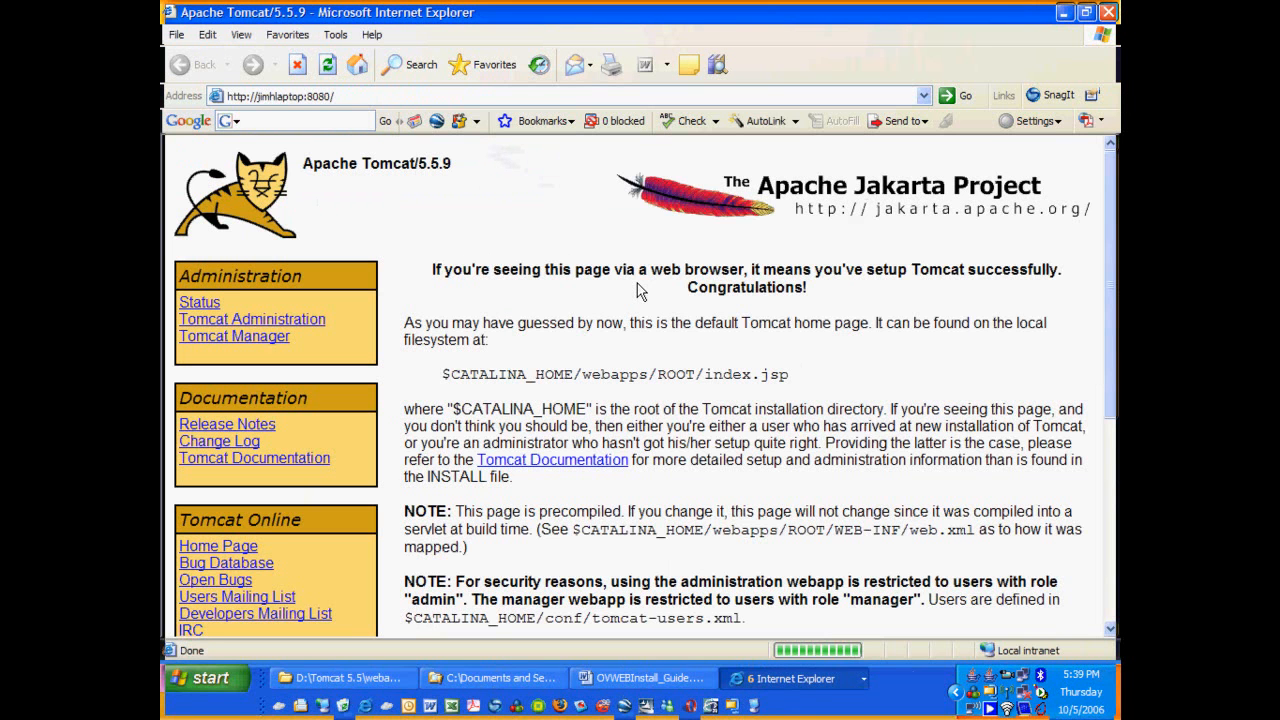
pyautogui.click(365, 96)
pyautogui.click(365, 96)
pyautogui.write('o')
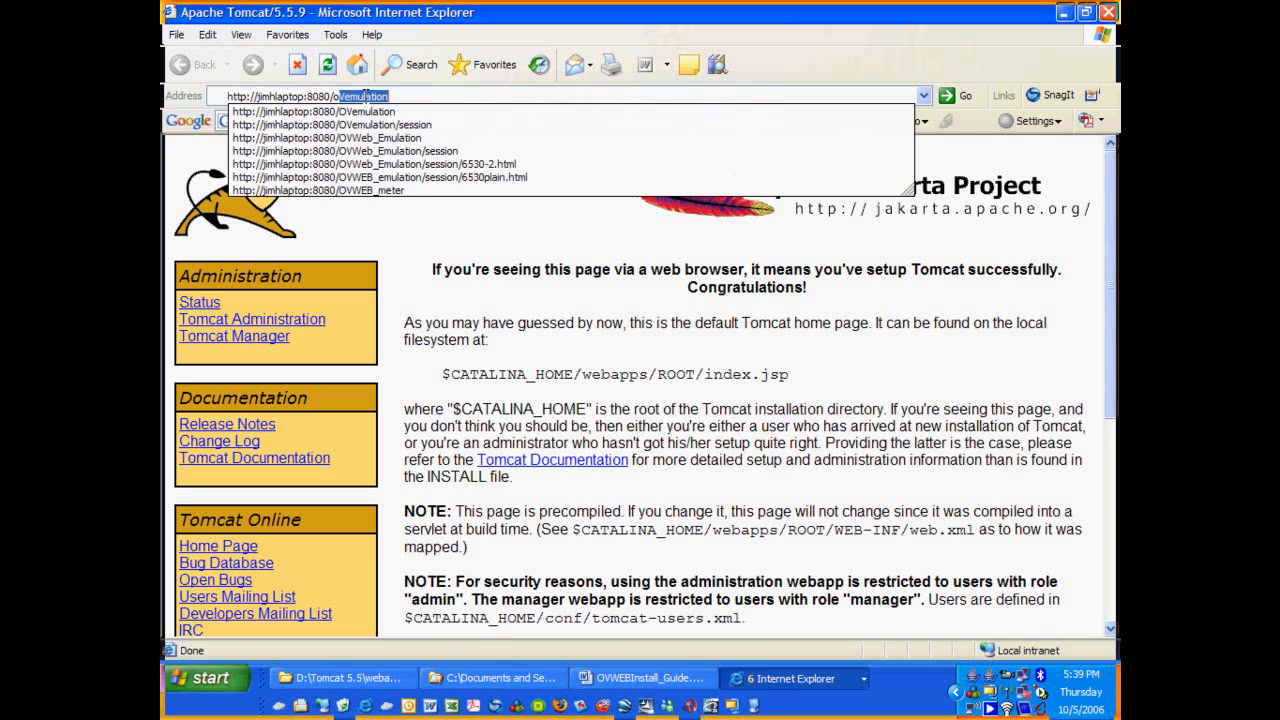
pyautogui.click(414, 180)
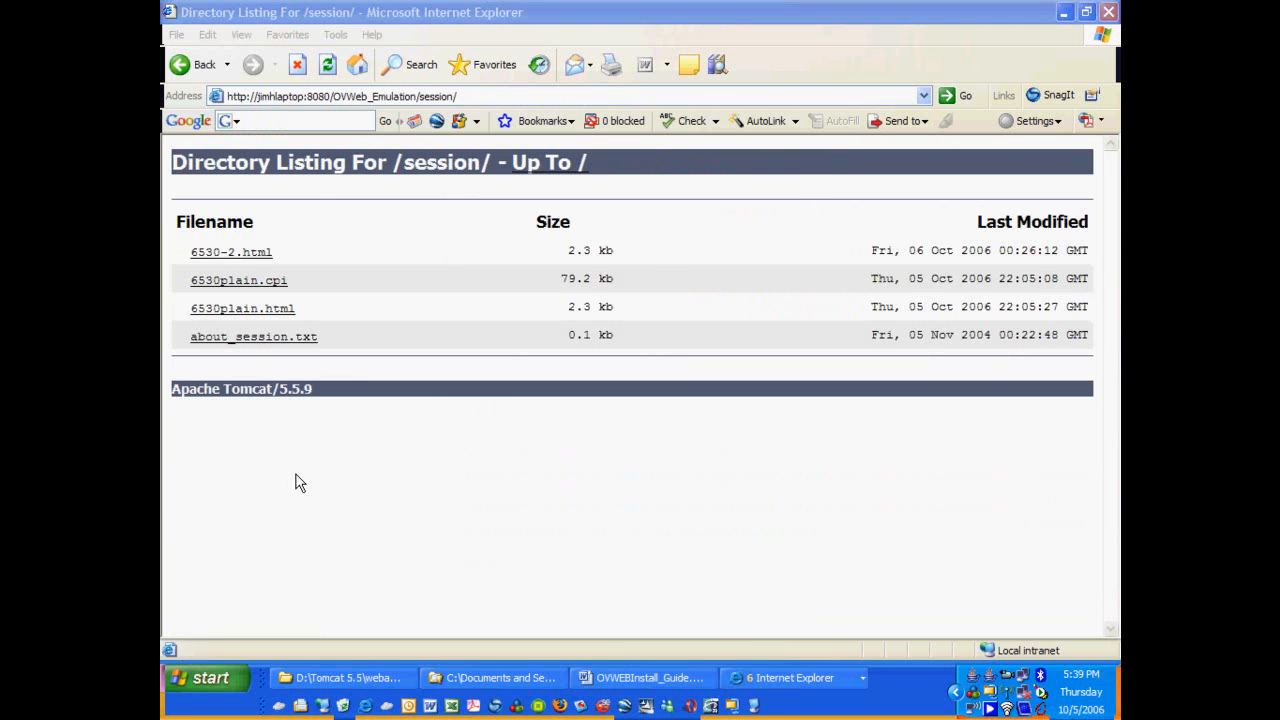
pyautogui.click(247, 312)
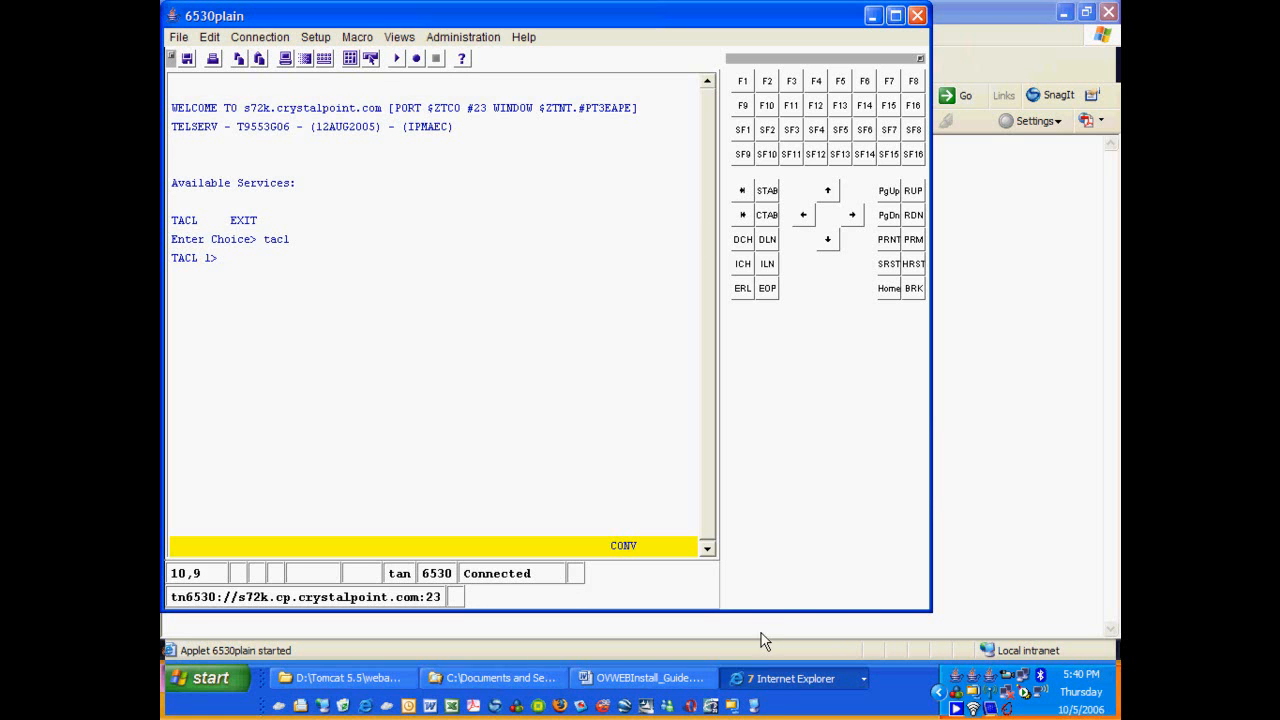
pyautogui.click(770, 679)
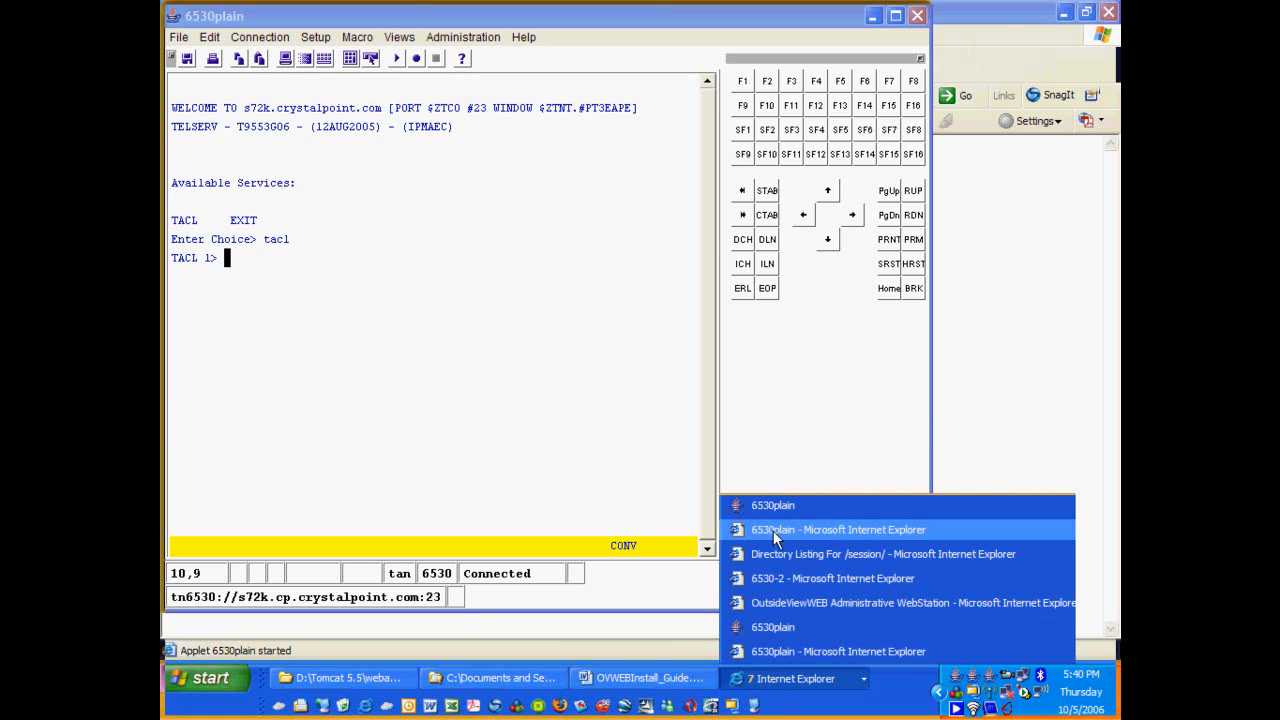
pyautogui.click(790, 580)
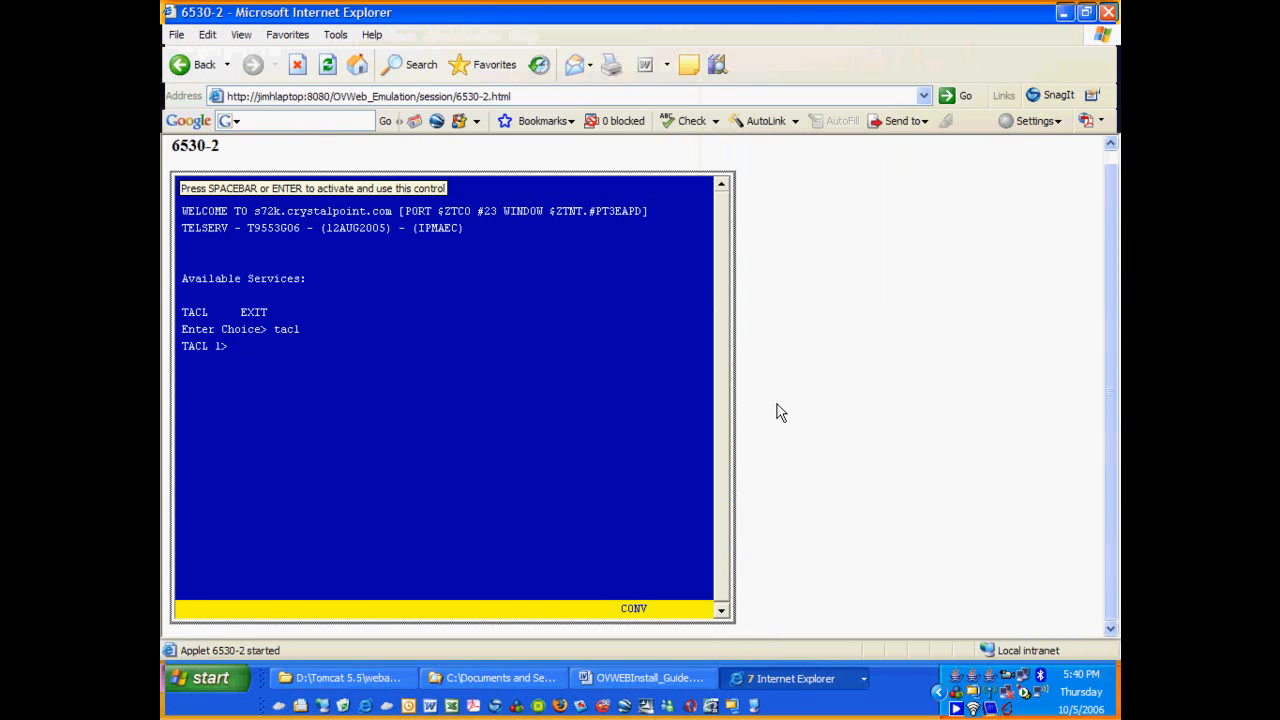